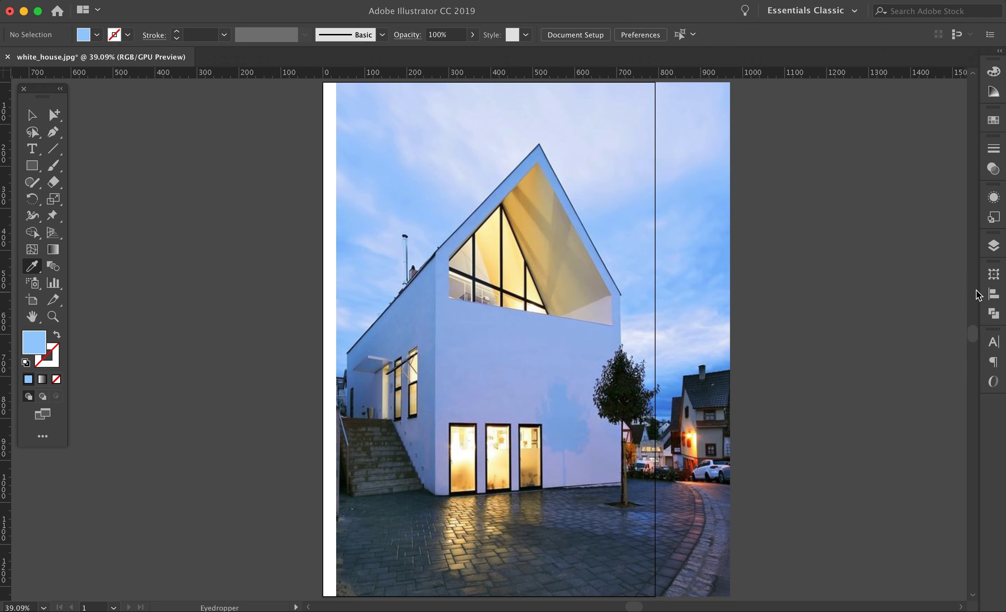
- Set up the Pen tool with a light blue stroke and no fill for tracing the house's left wall
{"action": "left_click", "coordinate": [53, 132]}
{"action": "left_click", "coordinate": [57, 334]}
{"action": "key", "text": "super+plus"}
{"action": "key", "text": "super+plus"}
{"action": "key", "text": "super+plus"}
{"action": "left_click_drag", "start_coordinate": [312, 402], "coordinate": [398, 213]}
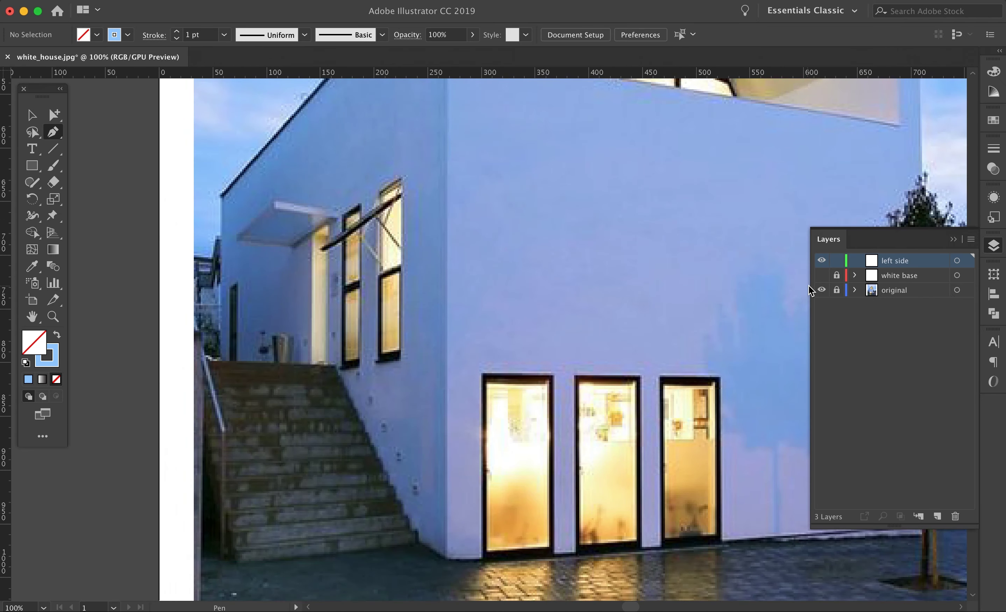
- Copy the house shape from the white base layer and paste it in place on the left side layer
{"action": "left_click", "coordinate": [837, 276]}
{"action": "left_click", "coordinate": [900, 275]}
{"action": "left_click", "coordinate": [32, 115]}
{"action": "left_click", "coordinate": [341, 227]}
{"action": "key", "text": "super+c"}
{"action": "left_click", "coordinate": [837, 275]}
{"action": "left_click", "coordinate": [896, 261]}
{"action": "key", "text": "super+f"}
- Turn the copied house shape into a white outline without fill and keep the white base layer hidden
{"action": "left_click", "coordinate": [953, 239]}
{"action": "key", "text": "super+minus"}
{"action": "left_click", "coordinate": [57, 334]}
{"action": "scroll", "coordinate": [412, 303], "scroll_direction": "down", "scroll_amount": 3}
{"action": "left_click", "coordinate": [321, 313]}
{"action": "key", "text": "F7"}
{"action": "left_click", "coordinate": [957, 260]}
{"action": "left_click", "coordinate": [822, 275]}
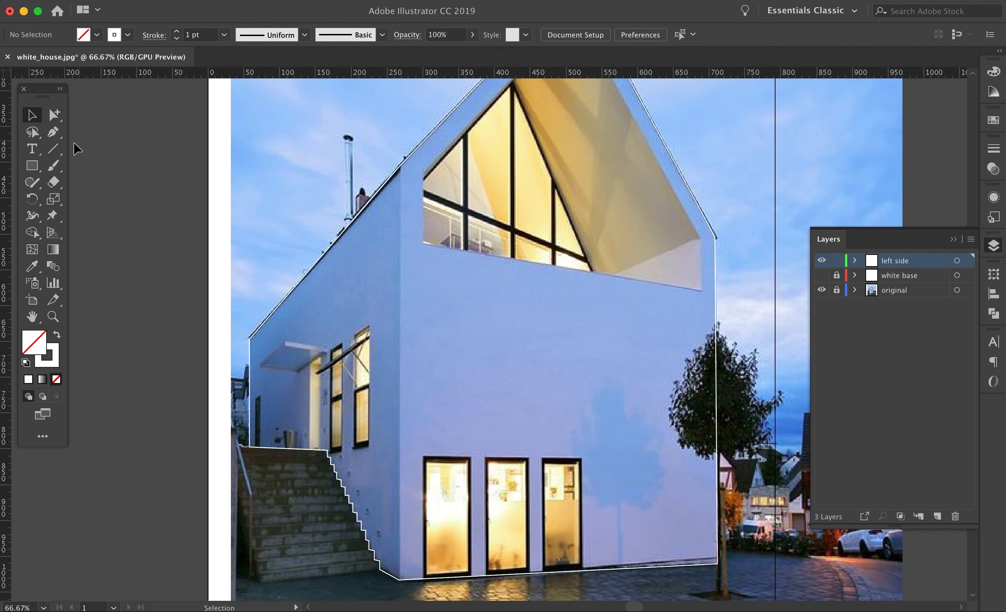
- Reduce the copied outline to the left wall by adding an anchor on the roofline above the front corner and removing the front wall's anchors
{"action": "left_click", "coordinate": [53, 132]}
{"action": "left_click_drag", "start_coordinate": [548, 320], "coordinate": [510, 436]}
{"action": "left_click", "coordinate": [362, 283]}
{"action": "left_click", "coordinate": [538, 95]}
{"action": "left_click", "coordinate": [679, 353]}
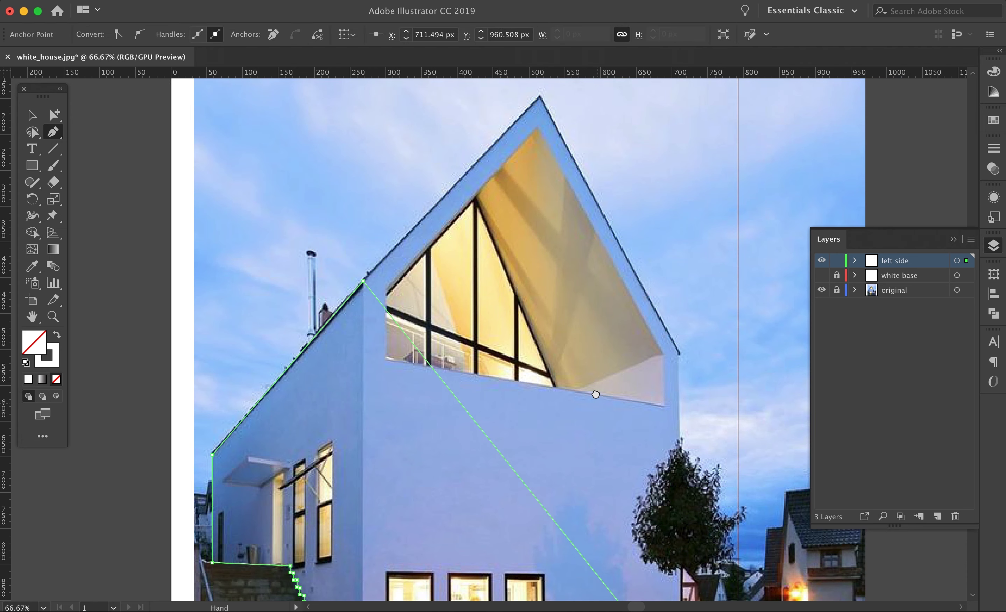
{"action": "left_click_drag", "start_coordinate": [593, 393], "coordinate": [572, 168]}
{"action": "left_click", "coordinate": [657, 455]}
- Fill the left wall shape with a blue sampled from the photo, lighten it to pale blue, and deselect the shape
{"action": "left_click", "coordinate": [994, 120]}
{"action": "left_click", "coordinate": [33, 266]}
{"action": "left_click", "coordinate": [453, 150]}
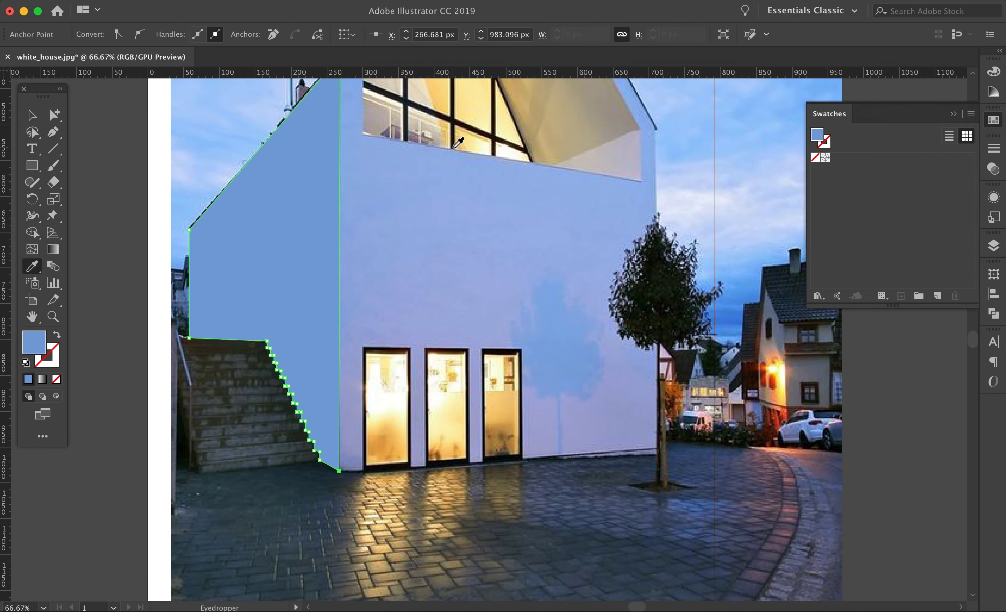
{"action": "double_click", "coordinate": [34, 342]}
{"action": "left_click", "coordinate": [531, 215]}
{"action": "left_click", "coordinate": [797, 217]}
{"action": "left_click", "coordinate": [33, 121]}
{"action": "left_click", "coordinate": [631, 242]}
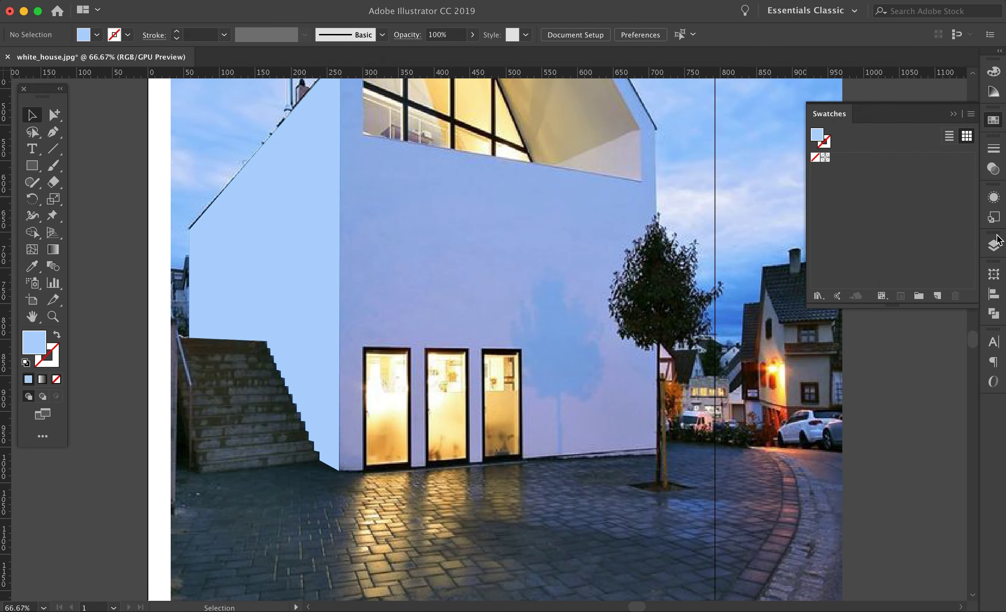
- Lock the left side layer, then show and unlock the white base layer
{"action": "left_click", "coordinate": [994, 243]}
{"action": "left_click", "coordinate": [836, 261]}
{"action": "left_click", "coordinate": [823, 275]}
{"action": "left_click", "coordinate": [837, 275]}
{"action": "left_click", "coordinate": [823, 261]}
{"action": "left_click", "coordinate": [824, 261]}
- Recolour the white base shape with a very pale blue fill and no stroke, then deselect it
{"action": "left_click", "coordinate": [512, 271]}
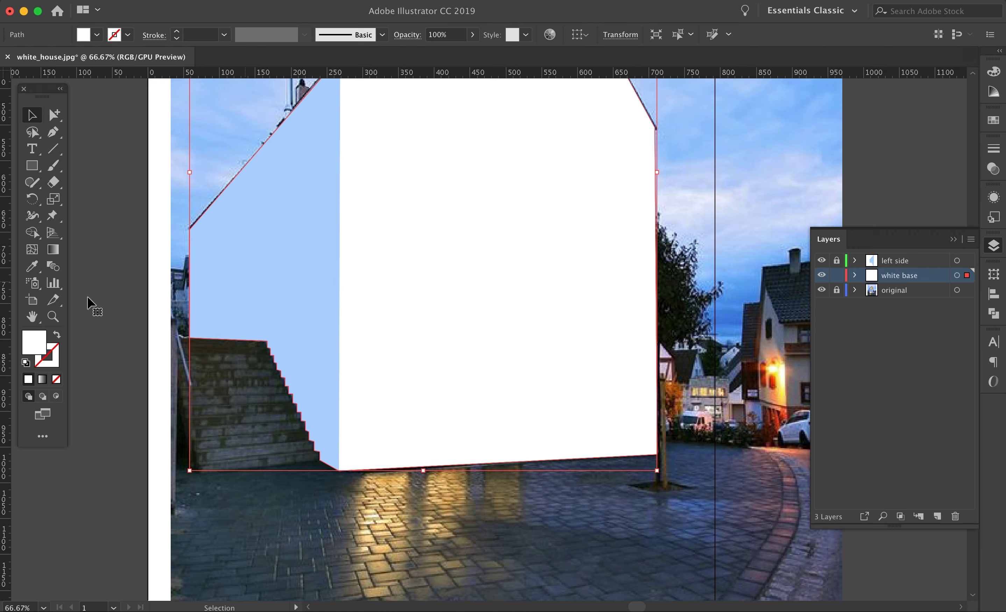
{"action": "left_click", "coordinate": [57, 334]}
{"action": "left_click", "coordinate": [32, 266]}
{"action": "left_click", "coordinate": [477, 248]}
{"action": "double_click", "coordinate": [34, 343]}
{"action": "left_click", "coordinate": [512, 216]}
{"action": "left_click", "coordinate": [807, 222]}
{"action": "double_click", "coordinate": [34, 342]}
{"action": "left_click", "coordinate": [497, 217]}
{"action": "left_click", "coordinate": [806, 222]}
{"action": "left_click", "coordinate": [33, 118]}
{"action": "key", "text": "super+shift+a"}
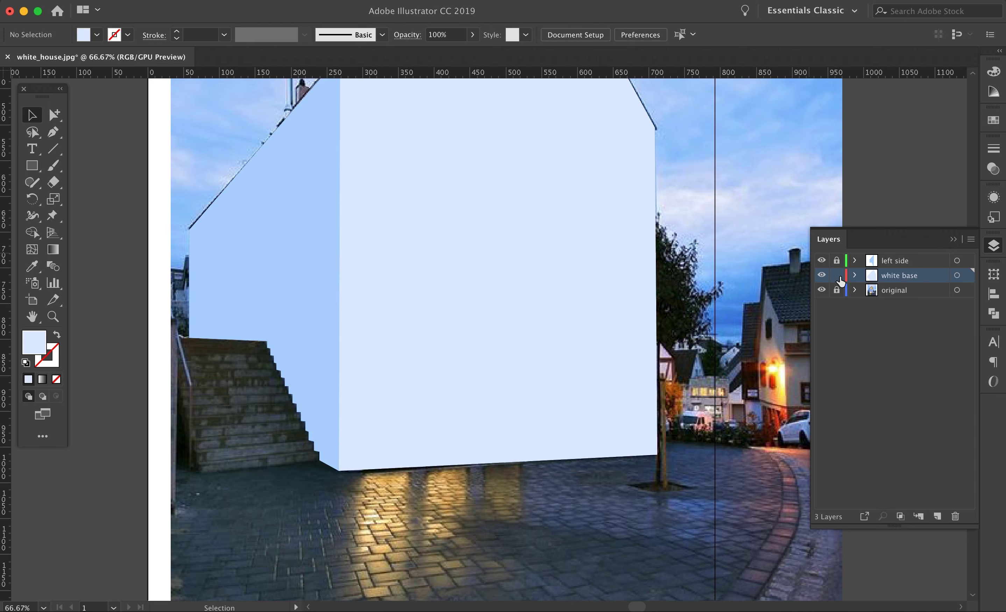
- Hide the left side and white base layers and create a new layer named inside
{"action": "left_click", "coordinate": [822, 260]}
{"action": "left_click", "coordinate": [821, 275]}
{"action": "left_click", "coordinate": [937, 516]}
{"action": "scroll", "coordinate": [401, 228], "scroll_direction": "up", "scroll_amount": 5}
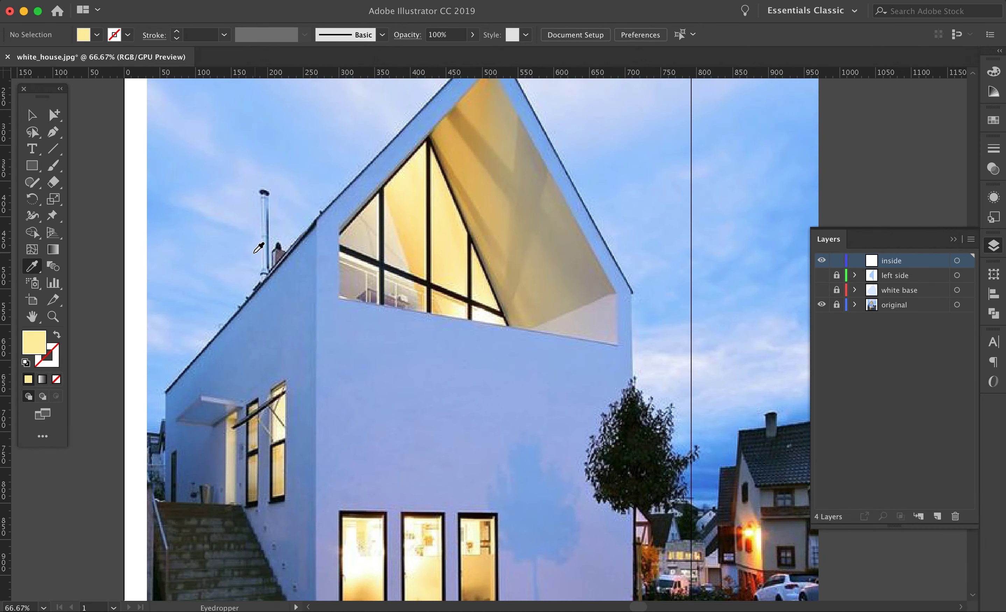
- Trace the large gable window with the Pen tool and give the closed shape a pale yellow fill without stroke
{"action": "key", "text": "shift+x"}
{"action": "key", "text": "p"}
{"action": "key", "text": "super+equal"}
{"action": "key", "text": "super+equal"}
{"action": "key", "text": "super+equal"}
{"action": "scroll", "coordinate": [422, 218], "scroll_direction": "up", "scroll_amount": 5}
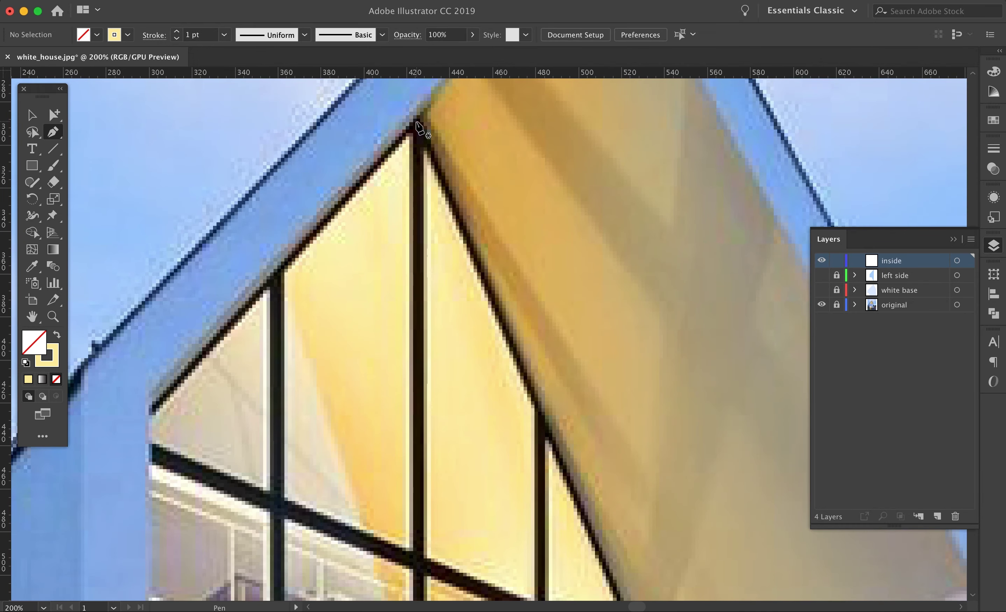
{"action": "left_click", "coordinate": [417, 123]}
{"action": "scroll", "coordinate": [538, 405], "scroll_direction": "down", "scroll_amount": 8}
{"action": "left_click", "coordinate": [544, 413]}
{"action": "scroll", "coordinate": [258, 378], "scroll_direction": "left", "scroll_amount": 5}
{"action": "left_click", "coordinate": [254, 372]}
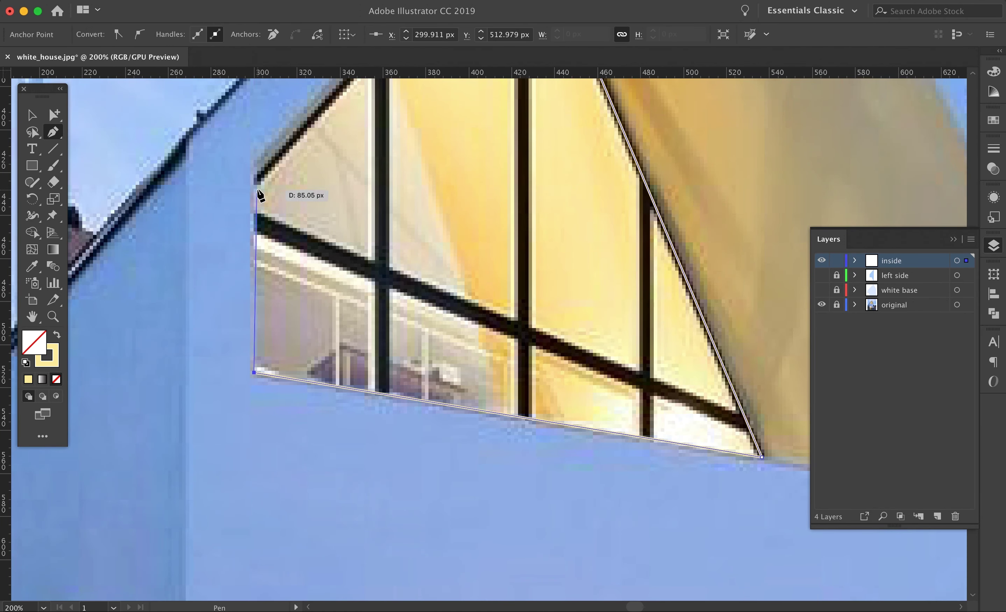
{"action": "scroll", "coordinate": [248, 289], "scroll_direction": "up", "scroll_amount": 8}
{"action": "key", "text": "shift+x"}
{"action": "scroll", "coordinate": [376, 308], "scroll_direction": "down", "scroll_amount": 10}
{"action": "key", "text": "super+shift+a"}
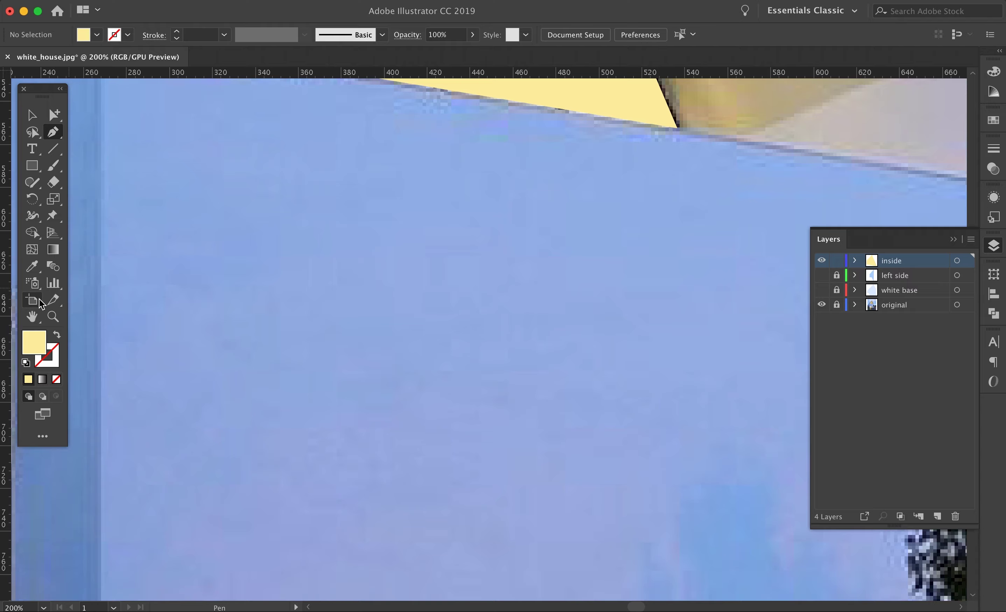
- Trace the rightmost ground-floor window on the front wall as a closed path with a pale yellow stroke and no fill
{"action": "key", "text": "shift+x"}
{"action": "scroll", "coordinate": [412, 330], "scroll_direction": "down", "scroll_amount": 10}
{"action": "left_click", "coordinate": [493, 171]}
{"action": "left_click", "coordinate": [496, 499]}
{"action": "left_click", "coordinate": [605, 489]}
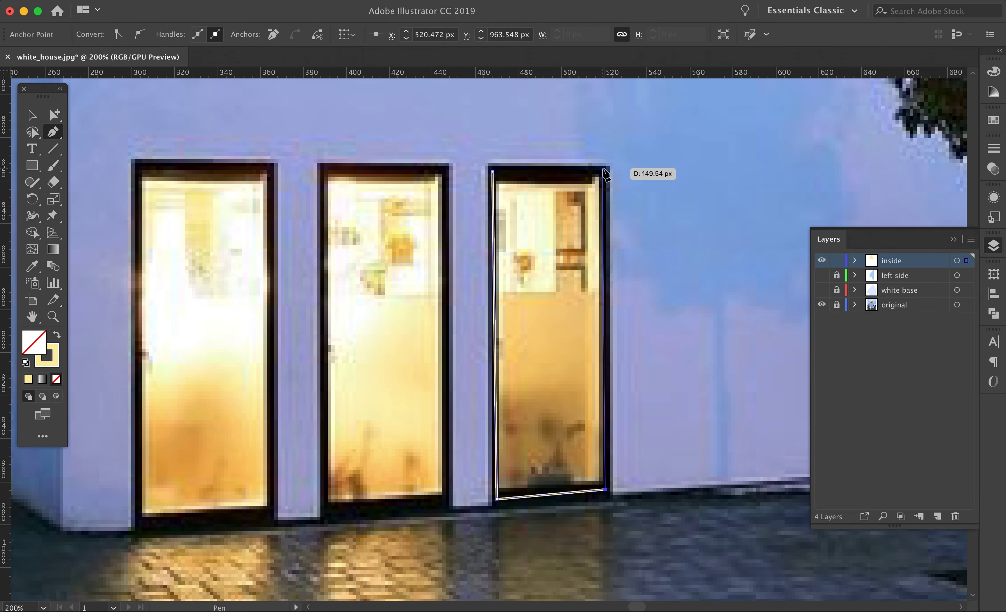
{"action": "left_click", "coordinate": [605, 169]}
{"action": "left_click", "coordinate": [492, 171]}
- Trace the middle and leftmost ground-floor windows on the front wall as closed four-cornered paths
{"action": "left_click", "coordinate": [443, 171]}
{"action": "left_click", "coordinate": [444, 502]}
{"action": "left_click", "coordinate": [325, 507]}
{"action": "left_click", "coordinate": [320, 168]}
{"action": "left_click", "coordinate": [443, 171]}
{"action": "left_click", "coordinate": [270, 168]}
{"action": "left_click", "coordinate": [270, 512]}
{"action": "left_click", "coordinate": [137, 520]}
{"action": "left_click", "coordinate": [137, 168]}
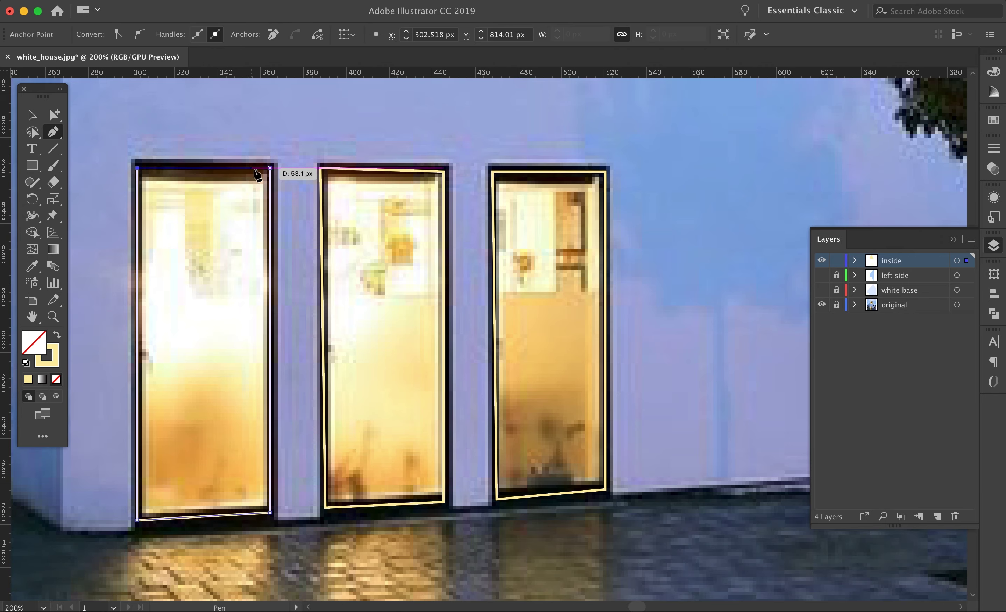
{"action": "left_click", "coordinate": [270, 168]}
- Trace the lit doorway under the canopy on the left wall as a closed path
{"action": "scroll", "coordinate": [242, 259], "scroll_direction": "up", "scroll_amount": 10}
{"action": "scroll", "coordinate": [243, 259], "scroll_direction": "left", "scroll_amount": 10}
{"action": "left_click", "coordinate": [278, 235]}
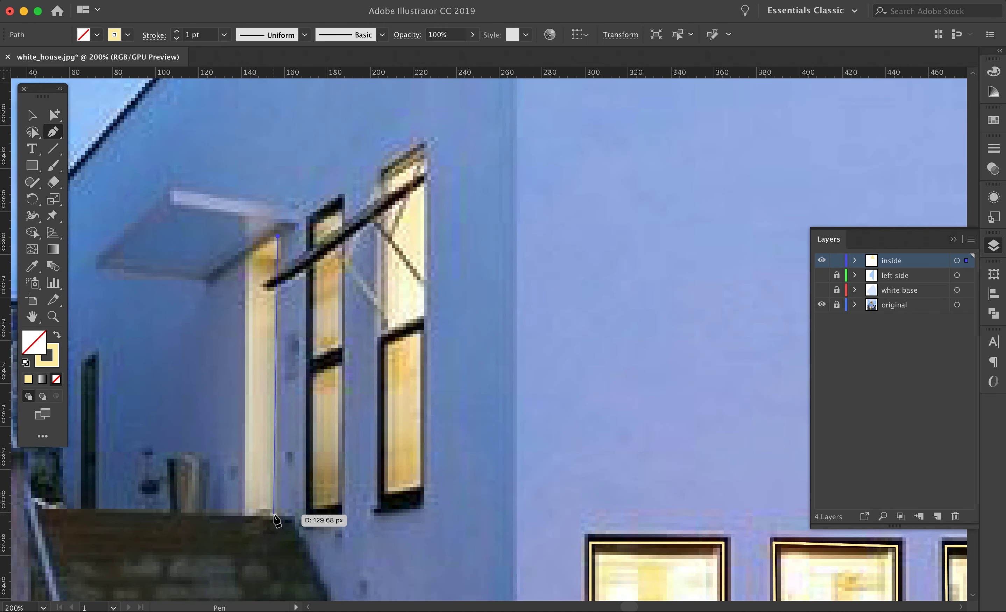
{"action": "left_click", "coordinate": [274, 515]}
{"action": "left_click", "coordinate": [245, 514]}
{"action": "left_click", "coordinate": [246, 258]}
{"action": "left_click", "coordinate": [278, 236]}
- Trace the two tall windows beside the doorway on the left wall as closed paths
{"action": "left_click", "coordinate": [310, 220]}
{"action": "left_click", "coordinate": [311, 514]}
{"action": "left_click", "coordinate": [341, 509]}
{"action": "left_click", "coordinate": [341, 199]}
{"action": "left_click", "coordinate": [311, 220]}
{"action": "left_click", "coordinate": [382, 500]}
{"action": "left_click", "coordinate": [422, 492]}
{"action": "left_click", "coordinate": [425, 144]}
{"action": "left_click", "coordinate": [382, 173]}
{"action": "left_click", "coordinate": [382, 500]}
- Select the doorway and all five traced windows together, swap their yellow stroke to a fill, and deselect them
{"action": "key", "text": "v"}
{"action": "left_click", "coordinate": [310, 466], "text": "shift"}
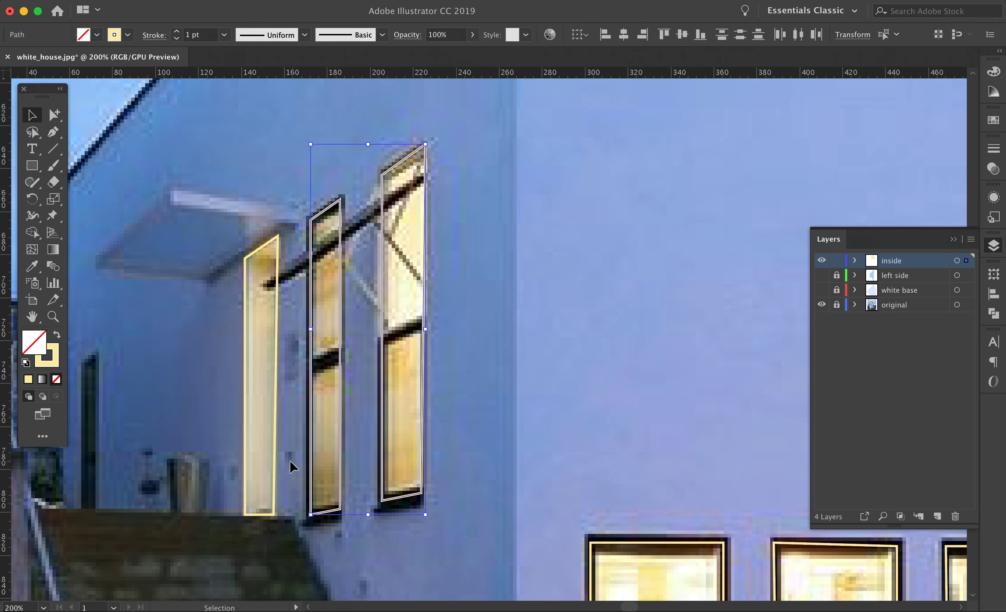
{"action": "left_click", "coordinate": [273, 466], "text": "shift"}
{"action": "scroll", "coordinate": [329, 432], "scroll_direction": "down", "scroll_amount": 4}
{"action": "scroll", "coordinate": [329, 432], "scroll_direction": "right", "scroll_amount": 6}
{"action": "left_click", "coordinate": [370, 401], "text": "shift"}
{"action": "left_click", "coordinate": [548, 385], "text": "shift"}
{"action": "left_click", "coordinate": [714, 387], "text": "shift"}
{"action": "key", "text": "shift+x"}
{"action": "key", "text": "super+0"}
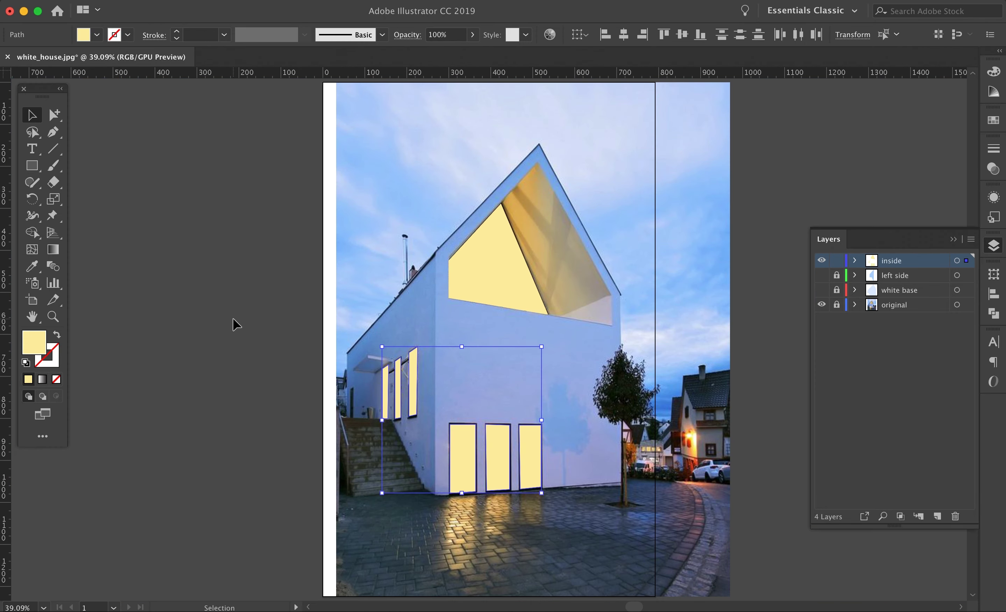
{"action": "left_click", "coordinate": [232, 324]}
- Hide and lock the inside layer and create a new layer for the window frames at the top of the stack
{"action": "left_click", "coordinate": [822, 261]}
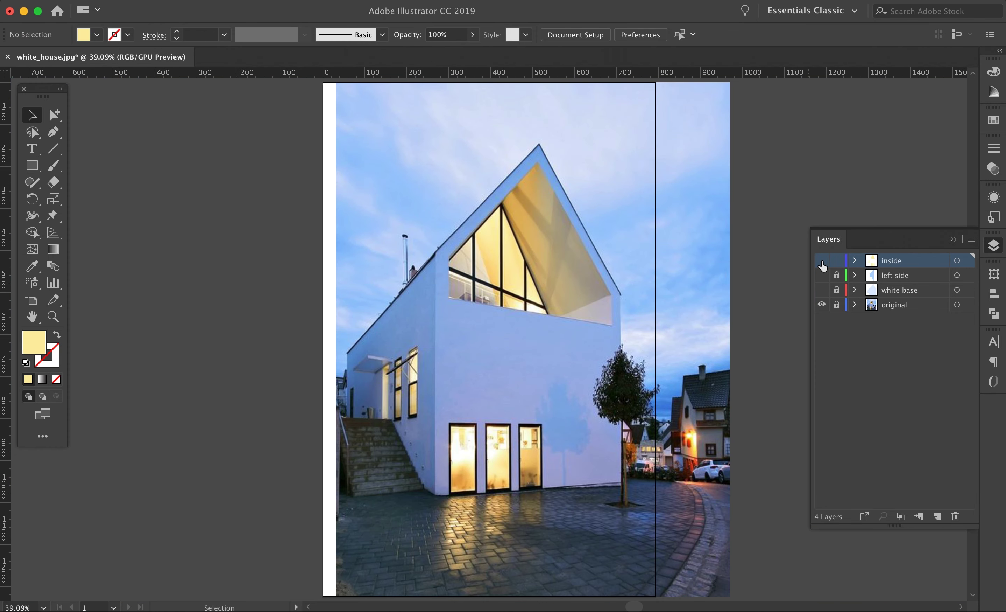
{"action": "key", "text": "super+equal"}
{"action": "key", "text": "super+equal"}
{"action": "key", "text": "super+equal"}
{"action": "key", "text": "super+equal"}
{"action": "left_click", "coordinate": [914, 304]}
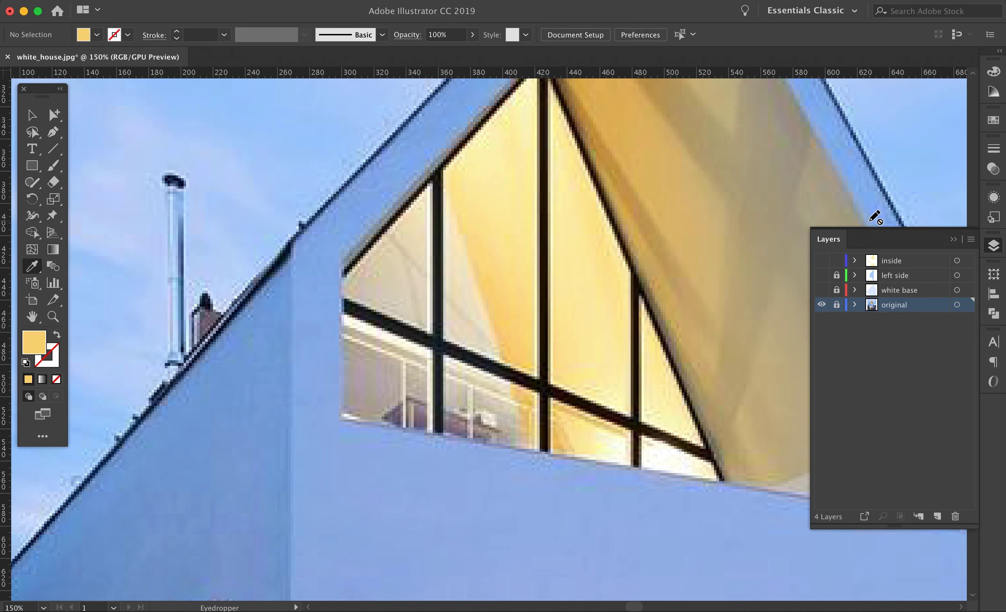
{"action": "left_click", "coordinate": [937, 516]}
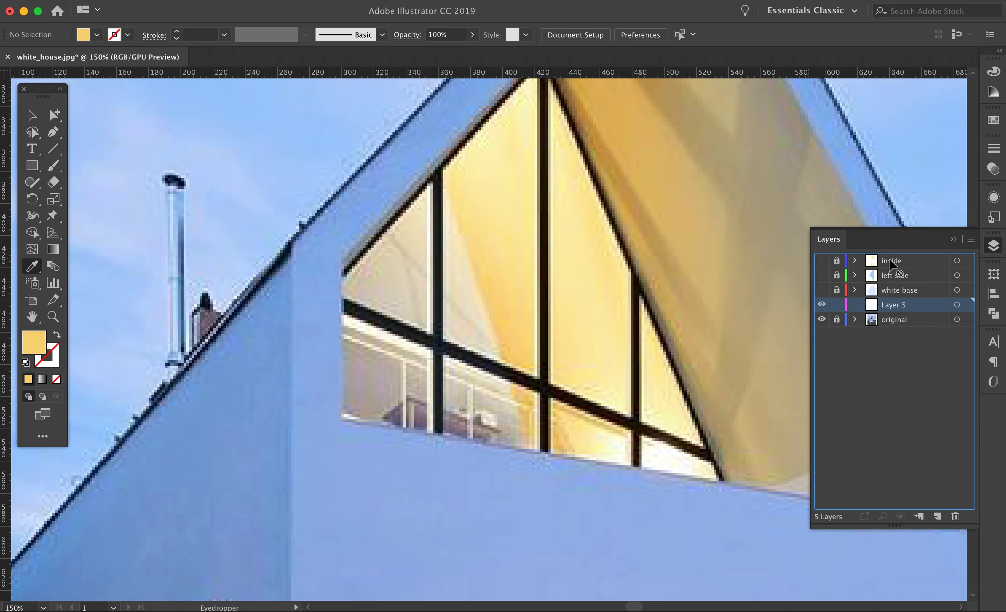
{"action": "double_click", "coordinate": [898, 260]}
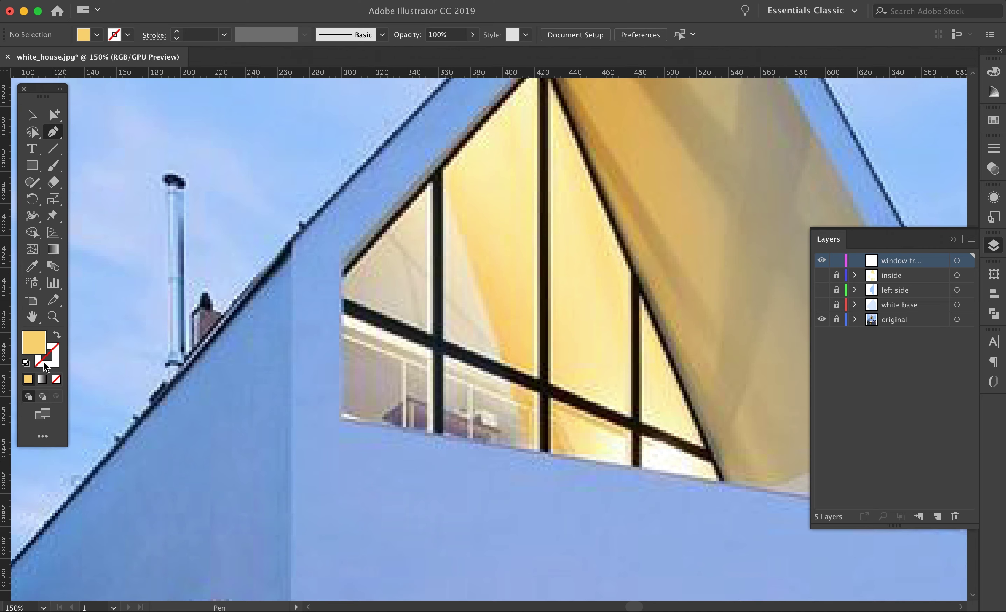
- Draw the two sloped outer edges of the gable window's frame as an open path with a black 1 pt stroke and no fill
{"action": "left_click", "coordinate": [26, 362]}
{"action": "left_click", "coordinate": [56, 378]}
{"action": "scroll", "coordinate": [285, 330], "scroll_direction": "up", "scroll_amount": 3}
{"action": "scroll", "coordinate": [284, 330], "scroll_direction": "right", "scroll_amount": 3}
{"action": "left_click", "coordinate": [280, 326]}
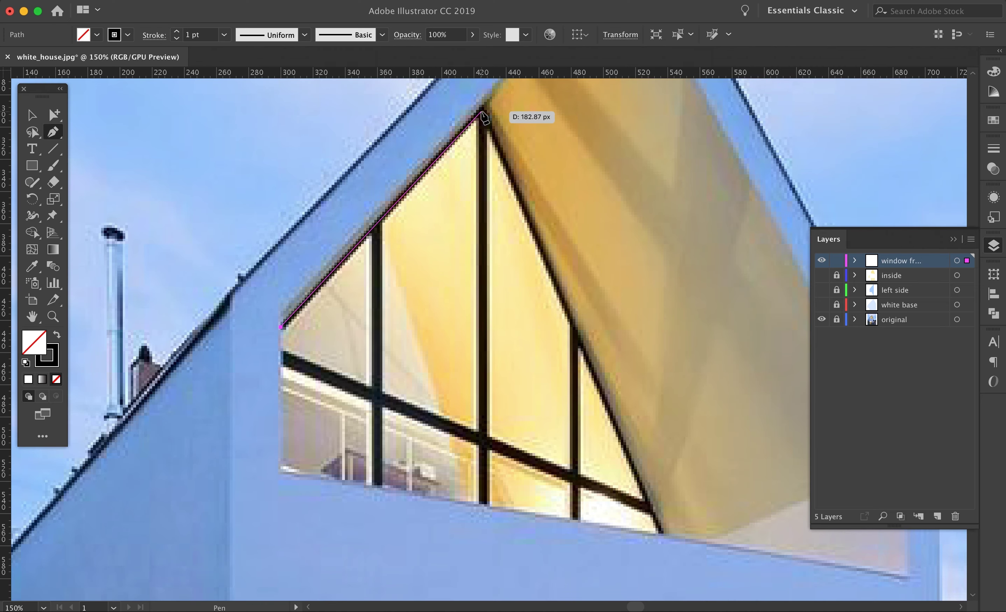
{"action": "left_click", "coordinate": [482, 109]}
{"action": "left_click", "coordinate": [661, 532]}
{"action": "left_click", "coordinate": [690, 512], "text": "super"}
- Draw the slanted crossbar of the gable window from its lower right corner to its left edge
{"action": "left_click", "coordinate": [651, 509]}
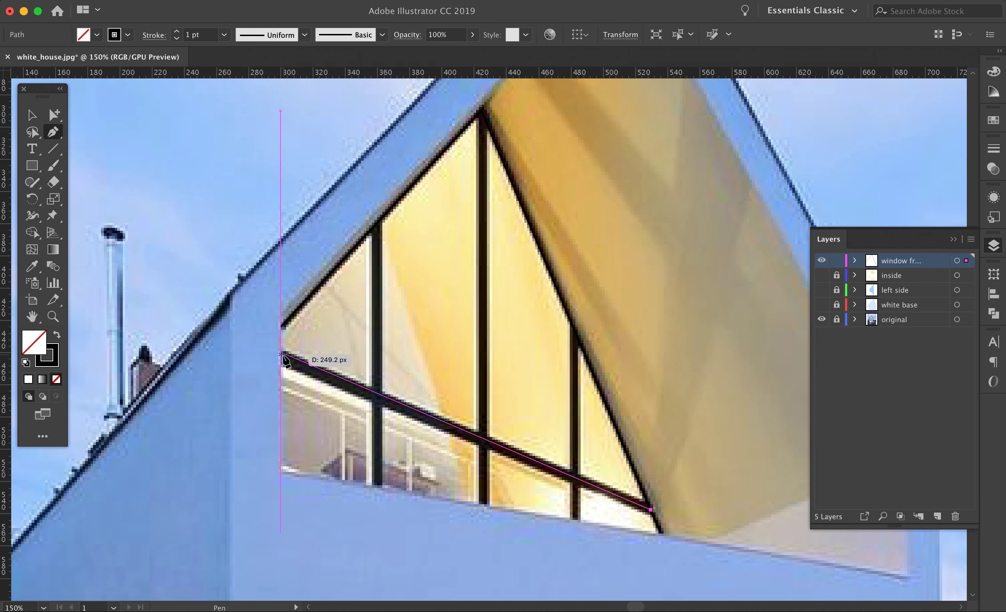
{"action": "left_click", "coordinate": [280, 356]}
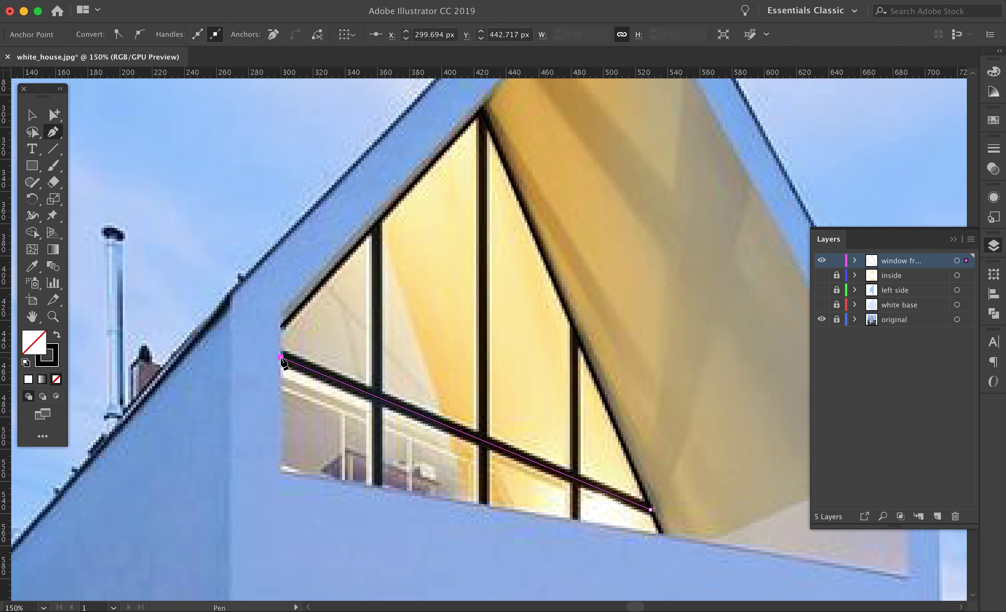
{"action": "left_click", "coordinate": [738, 528], "text": "super"}
- Draw the central, left and right vertical bars of the gable window as separate straight lines
{"action": "left_click", "coordinate": [482, 109]}
{"action": "left_click", "coordinate": [482, 503]}
{"action": "left_click", "coordinate": [374, 260], "text": "super"}
{"action": "left_click", "coordinate": [377, 225]}
{"action": "left_click", "coordinate": [378, 486]}
{"action": "left_click", "coordinate": [442, 373], "text": "super"}
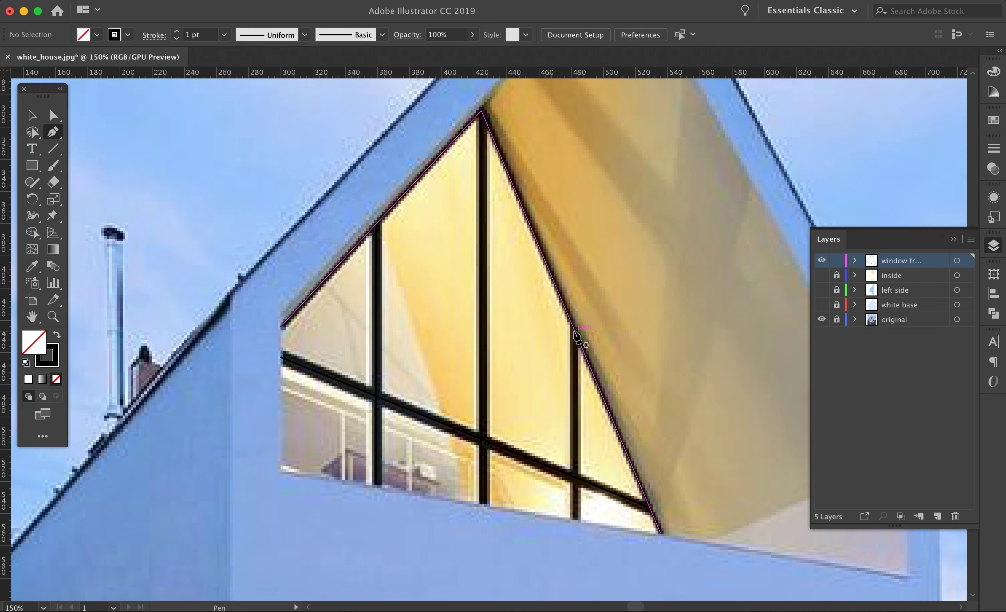
{"action": "left_click", "coordinate": [574, 329]}
{"action": "left_click", "coordinate": [575, 517]}
{"action": "left_click", "coordinate": [524, 367], "text": "super"}
- Trace the frame of the leftmost ground-floor window on the front wall with the Pen tool
{"action": "scroll", "coordinate": [494, 350], "scroll_direction": "down", "scroll_amount": 15}
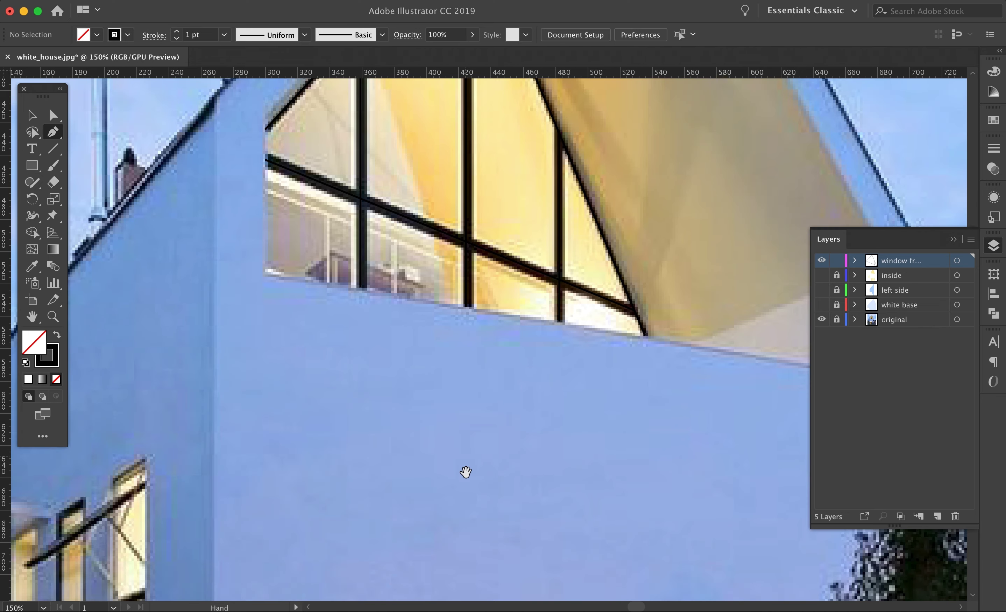
{"action": "left_click", "coordinate": [310, 275]}
{"action": "left_click", "coordinate": [310, 549]}
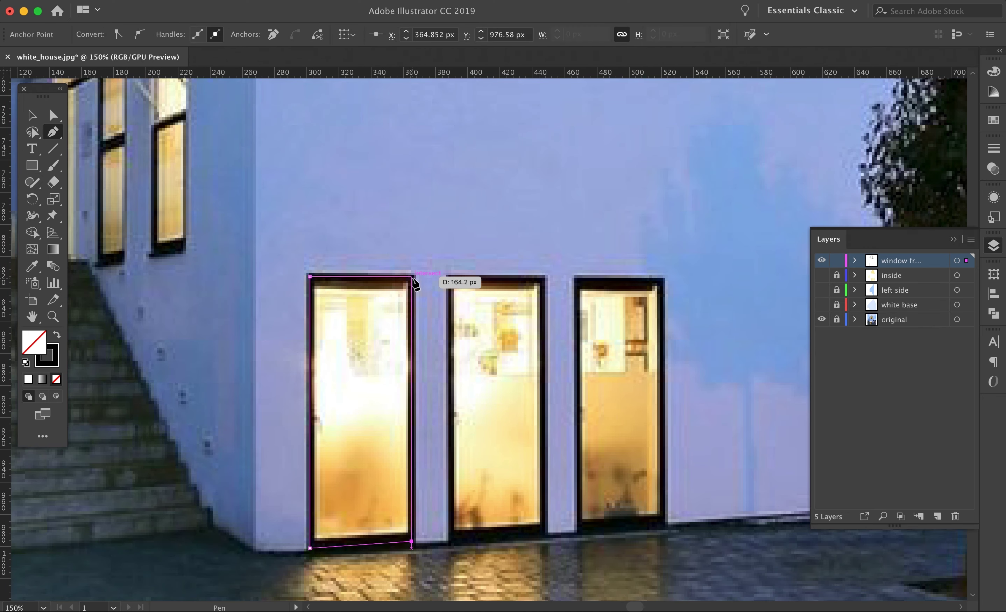
{"action": "left_click", "coordinate": [438, 274], "text": "super"}
- Trace the frame of the middle ground-floor window as a closed path
{"action": "left_click", "coordinate": [451, 277]}
{"action": "left_click", "coordinate": [543, 277]}
{"action": "left_click", "coordinate": [543, 533]}
{"action": "left_click", "coordinate": [452, 538]}
{"action": "left_click", "coordinate": [451, 277]}
{"action": "left_click", "coordinate": [564, 278], "text": "super"}
- Complete the frame of the rightmost ground-floor window as a closed path along its top corners
{"action": "left_click", "coordinate": [577, 280]}
{"action": "left_click", "coordinate": [662, 280]}
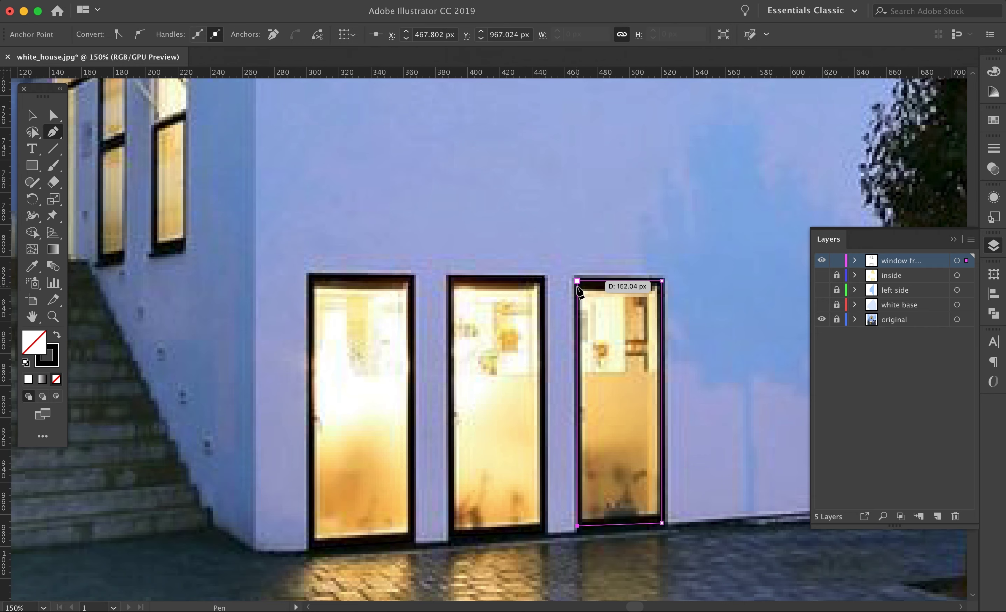
{"action": "left_click", "coordinate": [577, 280]}
{"action": "left_click", "coordinate": [580, 290], "text": "super"}
- Trace the frame of the shorter tall window on the side wall as a closed four-corner path
{"action": "scroll", "coordinate": [413, 341], "scroll_direction": "up", "scroll_amount": 5}
{"action": "scroll", "coordinate": [413, 341], "scroll_direction": "left", "scroll_amount": 5}
{"action": "left_click", "coordinate": [293, 213]}
{"action": "left_click", "coordinate": [317, 197]}
{"action": "left_click", "coordinate": [315, 434]}
{"action": "left_click", "coordinate": [293, 433]}
{"action": "left_click", "coordinate": [293, 213]}
{"action": "left_click", "coordinate": [299, 223], "text": "super"}
- Trace the taller side-wall window's frame as an open path and draw the crossbar of the neighbouring shorter window
{"action": "left_click", "coordinate": [350, 178]}
{"action": "left_click", "coordinate": [378, 157]}
{"action": "left_click", "coordinate": [349, 429]}
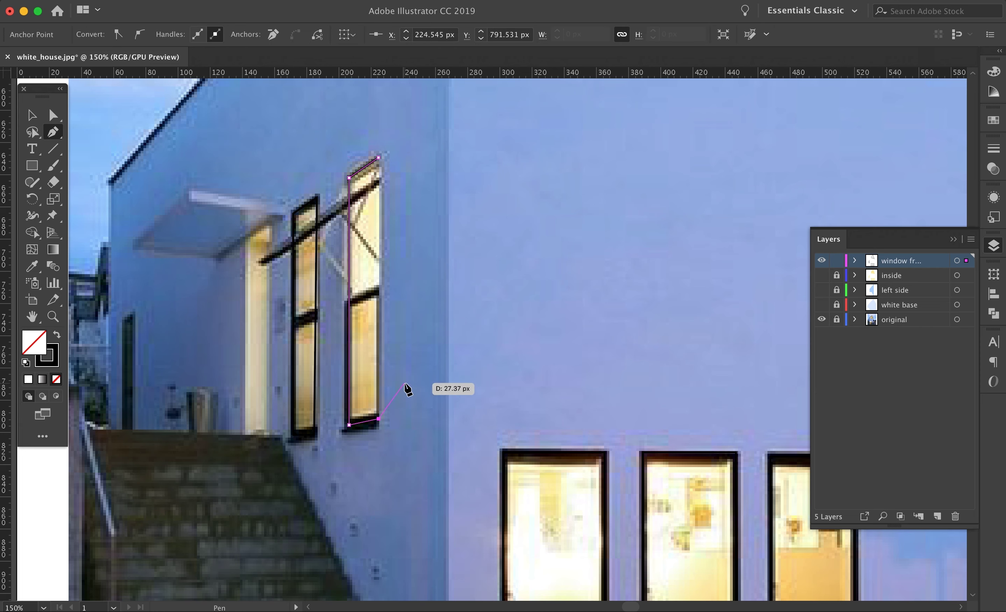
{"action": "left_click", "coordinate": [400, 363], "text": "super"}
{"action": "left_click", "coordinate": [315, 316]}
{"action": "left_click", "coordinate": [298, 326], "text": "super"}
- Trace the narrow dark door at the far end of the side wall as a closed outline
{"action": "left_click", "coordinate": [134, 312]}
{"action": "left_click", "coordinate": [135, 430]}
{"action": "left_click", "coordinate": [123, 430]}
{"action": "left_click", "coordinate": [123, 323]}
{"action": "left_click", "coordinate": [132, 314]}
{"action": "left_click", "coordinate": [488, 290], "text": "super"}
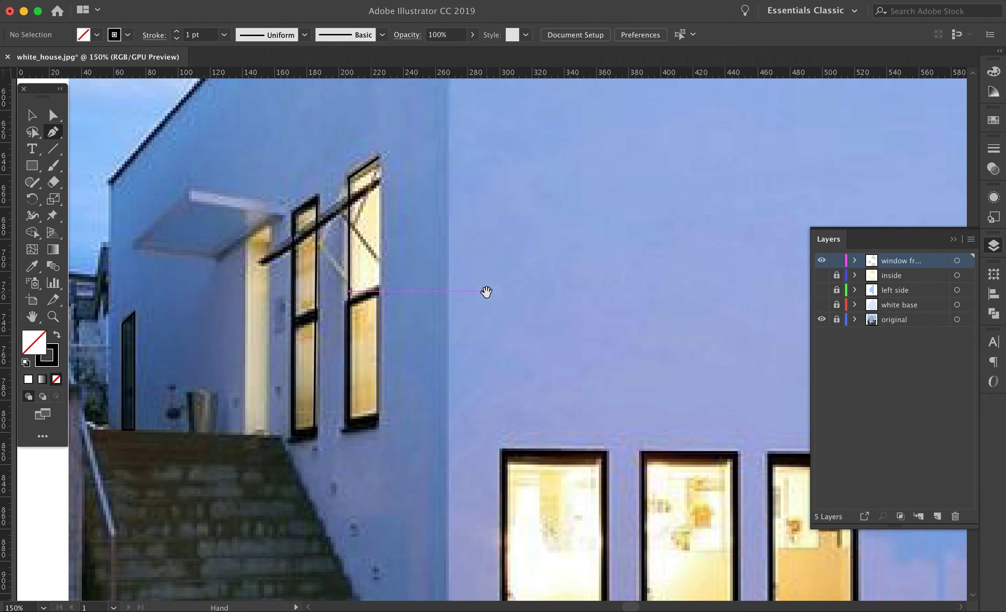
- Draw the roof edge as one line from the side wall's far eave over the gable peak and down to the opposite eave
{"action": "scroll", "coordinate": [288, 355], "scroll_direction": "up", "scroll_amount": 6}
{"action": "left_click", "coordinate": [147, 457]}
{"action": "scroll", "coordinate": [248, 433], "scroll_direction": "up", "scroll_amount": 10}
{"action": "scroll", "coordinate": [248, 433], "scroll_direction": "right", "scroll_amount": 6}
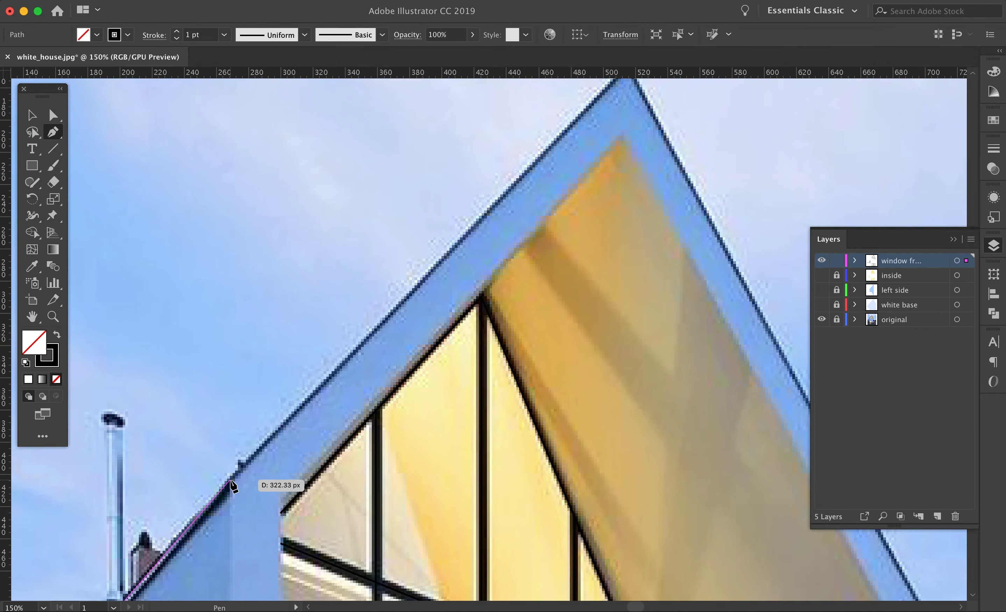
{"action": "left_click", "coordinate": [231, 479]}
{"action": "left_click_drag", "start_coordinate": [371, 309], "coordinate": [352, 369]}
{"action": "left_click", "coordinate": [608, 125]}
{"action": "left_click_drag", "start_coordinate": [760, 504], "coordinate": [422, 195]}
{"action": "left_click", "coordinate": [582, 391]}
{"action": "left_click", "coordinate": [582, 587], "text": "super"}
- Select the gable window's frame lines and set their stroke weight to 3 pt
{"action": "left_click_drag", "start_coordinate": [583, 586], "coordinate": [592, 291]}
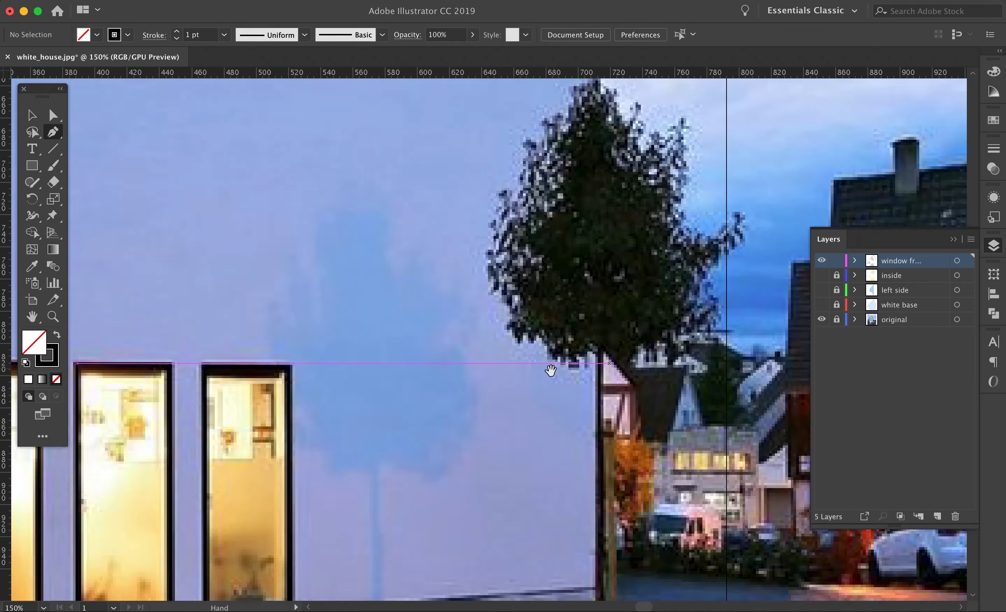
{"action": "left_click_drag", "start_coordinate": [165, 215], "coordinate": [709, 354]}
{"action": "left_click_drag", "start_coordinate": [437, 95], "coordinate": [411, 593]}
{"action": "left_click_drag", "start_coordinate": [553, 213], "coordinate": [444, 99]}
{"action": "key", "text": "v"}
{"action": "left_click", "coordinate": [439, 278]}
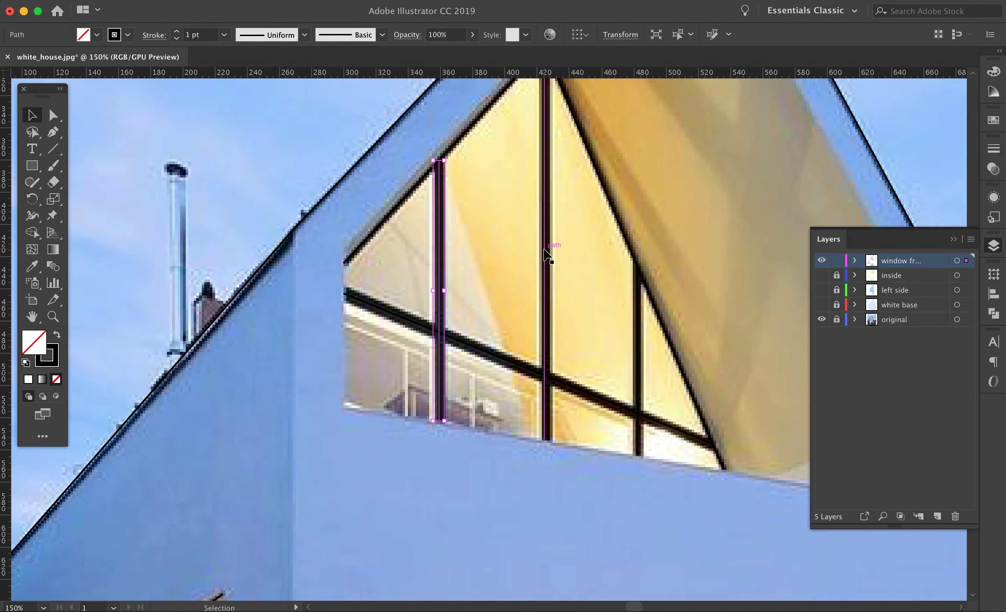
{"action": "key", "text": "super+a"}
{"action": "left_click", "coordinate": [177, 32]}
{"action": "left_click", "coordinate": [176, 32]}
{"action": "left_click", "coordinate": [495, 247]}
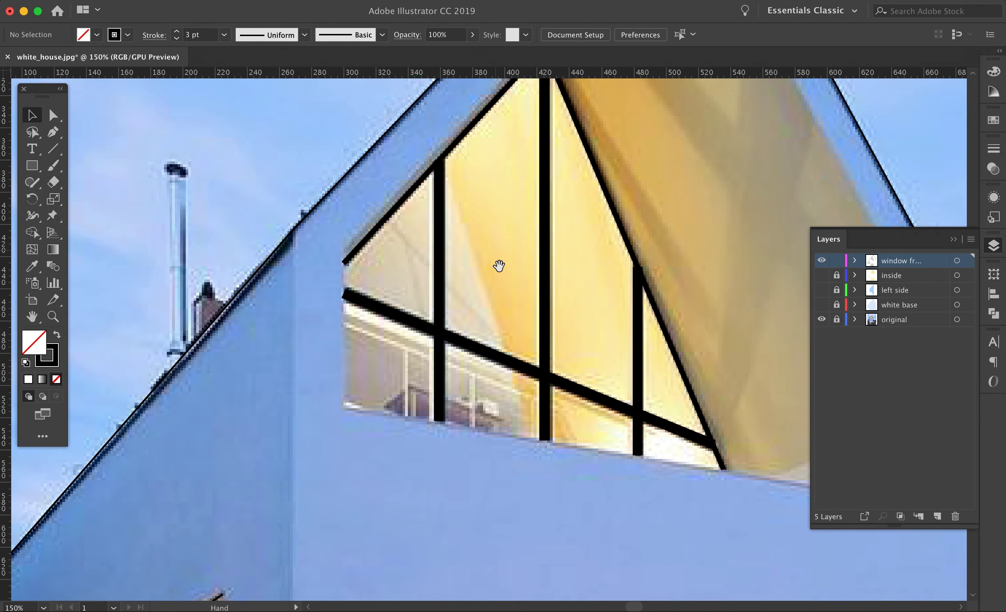
- Select the frames and crossbars of both side-wall windows together and raise their stroke weight by 2 pt
{"action": "left_click_drag", "start_coordinate": [461, 581], "coordinate": [505, 87]}
{"action": "left_click", "coordinate": [236, 311]}
{"action": "left_click", "coordinate": [249, 241], "text": "shift"}
{"action": "left_click", "coordinate": [191, 263], "text": "shift"}
{"action": "left_click", "coordinate": [180, 289], "text": "shift"}
{"action": "left_click", "coordinate": [177, 32]}
{"action": "left_click", "coordinate": [177, 31]}
- Set the stroke weight of the three ground-floor window frames to 5 pt
{"action": "left_click", "coordinate": [432, 396]}
{"action": "left_click", "coordinate": [554, 396], "text": "shift"}
{"action": "left_click", "coordinate": [672, 397], "text": "shift"}
{"action": "triple_click", "coordinate": [177, 32]}
{"action": "left_click", "coordinate": [568, 313]}
- Hide the original photo layer and show the inside, left side and white base layers with the whole artboard in view
{"action": "left_click_drag", "start_coordinate": [568, 474], "coordinate": [472, 266]}
{"action": "left_click", "coordinate": [821, 319]}
{"action": "left_click_drag", "start_coordinate": [821, 304], "coordinate": [821, 275]}
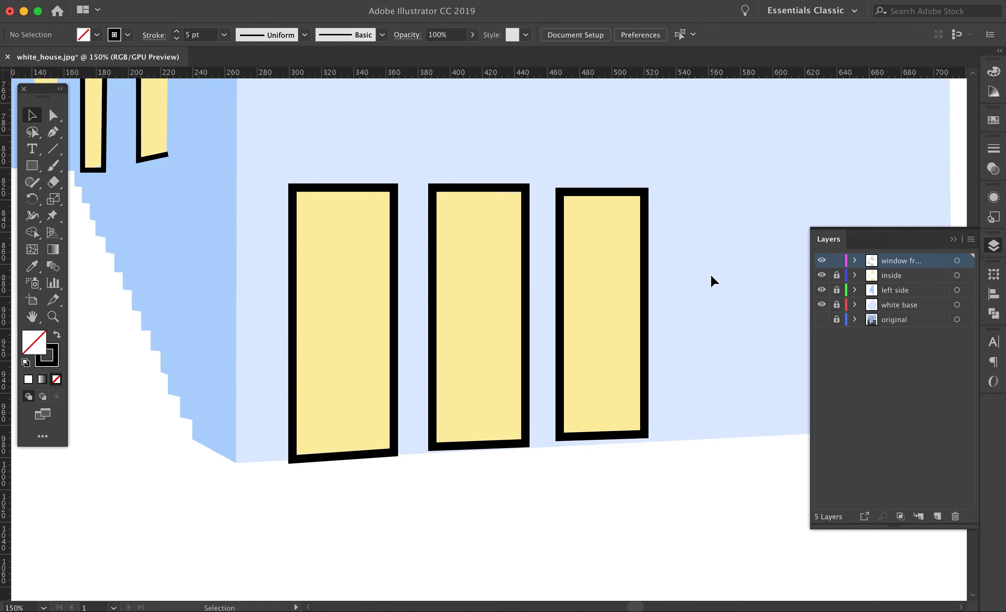
{"action": "key", "text": "super+0"}
- Set the roof line's stroke weight to 5 pt
{"action": "left_click", "coordinate": [511, 173]}
{"action": "left_click", "coordinate": [176, 32]}
{"action": "left_click", "coordinate": [177, 31]}
{"action": "left_click", "coordinate": [177, 32]}
{"action": "left_click", "coordinate": [363, 125]}
{"action": "left_click", "coordinate": [510, 173]}
{"action": "left_click", "coordinate": [176, 32]}
{"action": "left_click", "coordinate": [451, 162]}
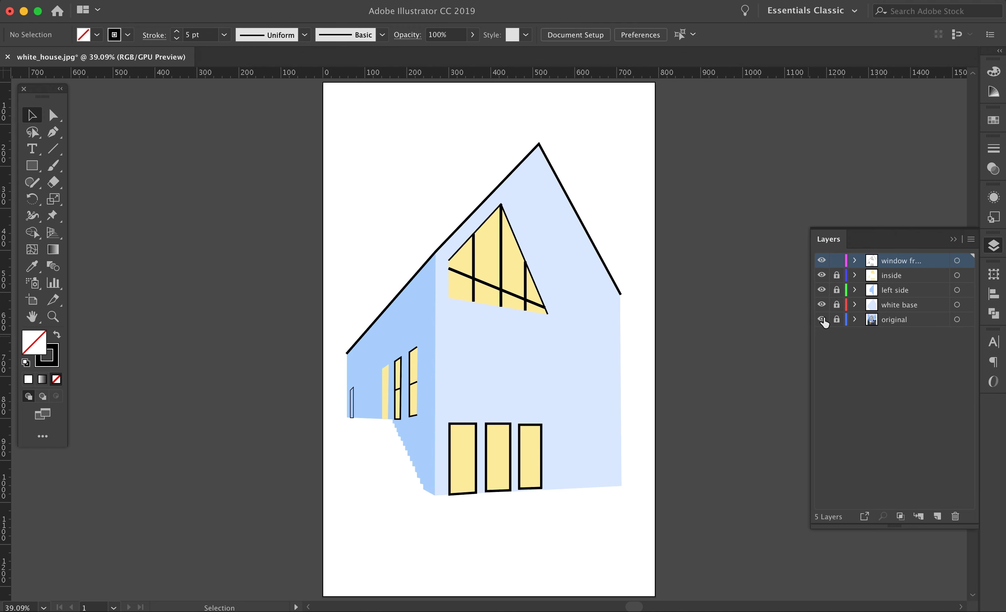
- Show the original photo, hide white base and add a layer named "inner edge window" directly above white base
{"action": "left_click", "coordinate": [821, 319]}
{"action": "left_click_drag", "start_coordinate": [822, 289], "coordinate": [821, 275]}
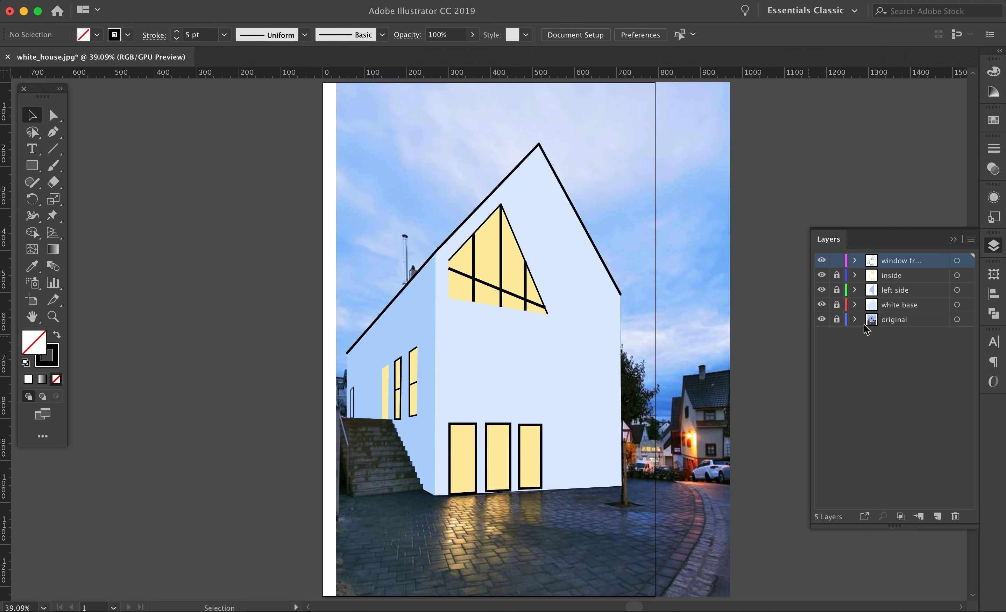
{"action": "left_click", "coordinate": [909, 307]}
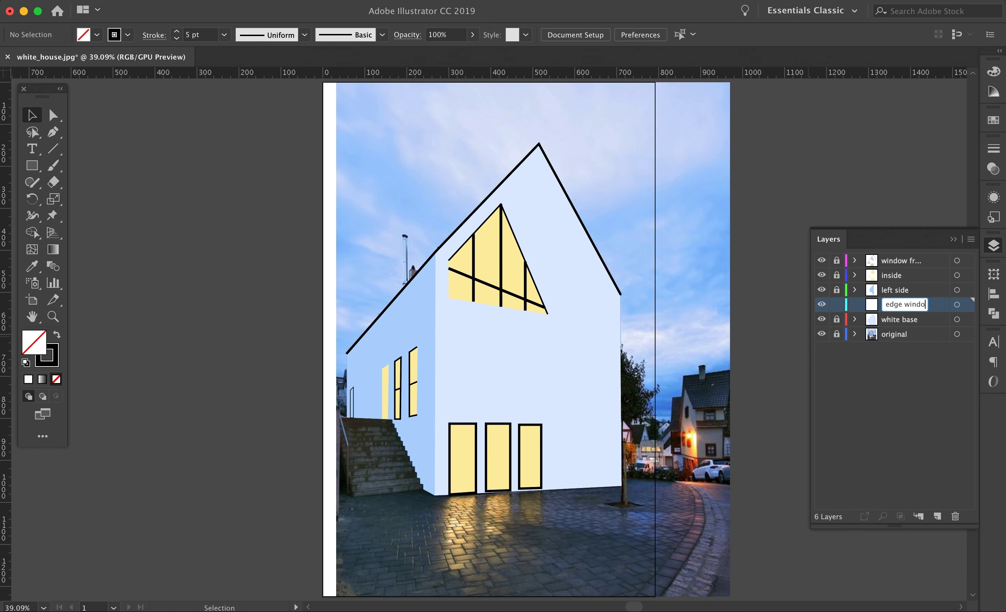
{"action": "left_click", "coordinate": [837, 319]}
{"action": "left_click", "coordinate": [822, 319]}
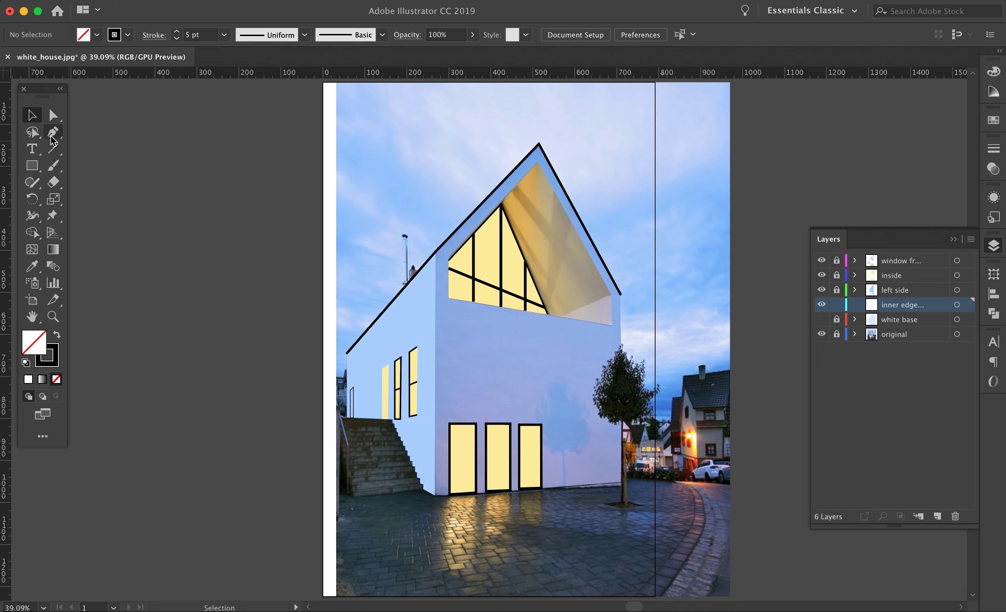
- Sample the warm tone of the gable recess from the photo and lighten it to a pale peach fill
{"action": "left_click", "coordinate": [32, 266]}
{"action": "left_click", "coordinate": [571, 285]}
{"action": "double_click", "coordinate": [43, 336]}
{"action": "left_click", "coordinate": [501, 240]}
{"action": "left_click", "coordinate": [812, 221]}
{"action": "double_click", "coordinate": [43, 338]}
{"action": "left_click_drag", "start_coordinate": [500, 233], "coordinate": [498, 216]}
{"action": "left_click", "coordinate": [788, 226]}
{"action": "left_click", "coordinate": [545, 239]}
{"action": "double_click", "coordinate": [44, 342]}
{"action": "left_click", "coordinate": [524, 209]}
{"action": "left_click", "coordinate": [774, 220]}
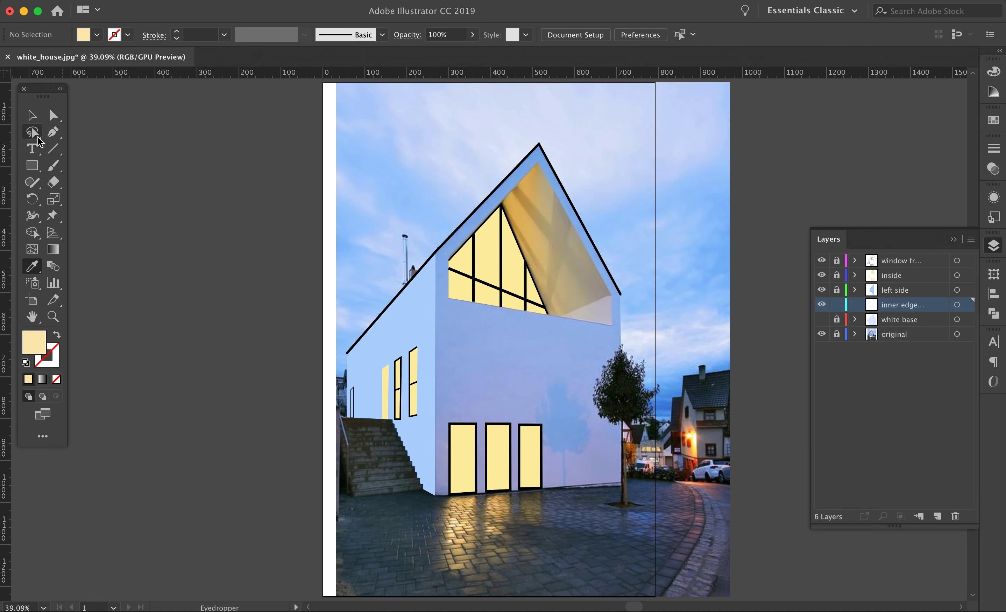
- Trace the large slanted inner face of the gable recess beside the window as a closed shape filled with the pale peach
{"action": "key", "text": "p"}
{"action": "key", "text": "shift+x"}
{"action": "key", "text": "super+equal"}
{"action": "key", "text": "super+equal"}
{"action": "key", "text": "super+equal"}
{"action": "key", "text": "super+equal"}
{"action": "left_click_drag", "start_coordinate": [536, 164], "coordinate": [371, 412]}
{"action": "left_click_drag", "start_coordinate": [494, 184], "coordinate": [320, 396]}
{"action": "left_click", "coordinate": [214, 294]}
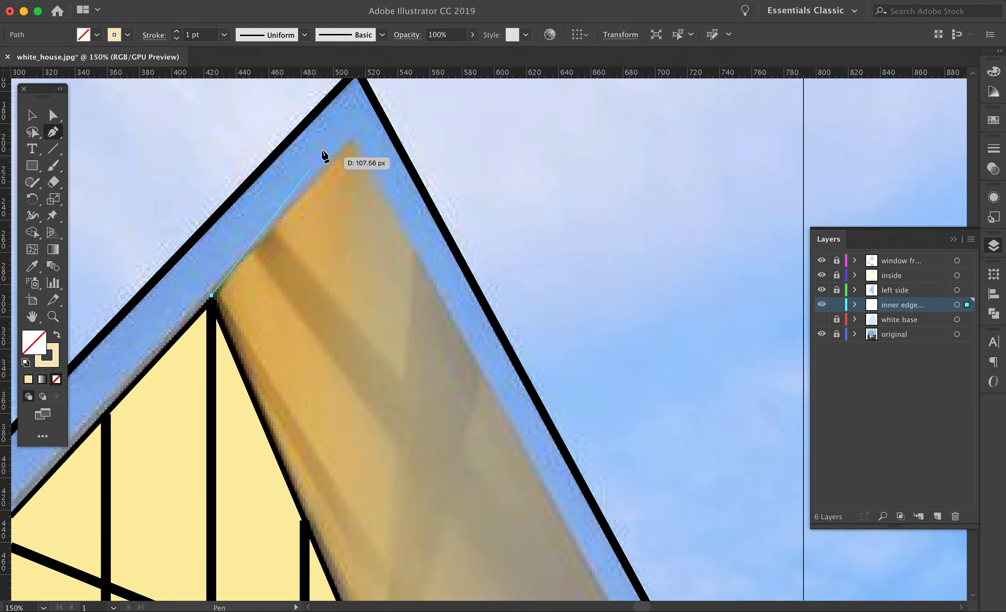
{"action": "left_click", "coordinate": [355, 137]}
{"action": "left_click_drag", "start_coordinate": [495, 371], "coordinate": [433, 217]}
{"action": "left_click", "coordinate": [576, 492]}
{"action": "left_click", "coordinate": [374, 574]}
{"action": "left_click", "coordinate": [334, 567]}
{"action": "left_click", "coordinate": [154, 140]}
{"action": "key", "text": "shift+x"}
{"action": "key", "text": "super+shift+a"}
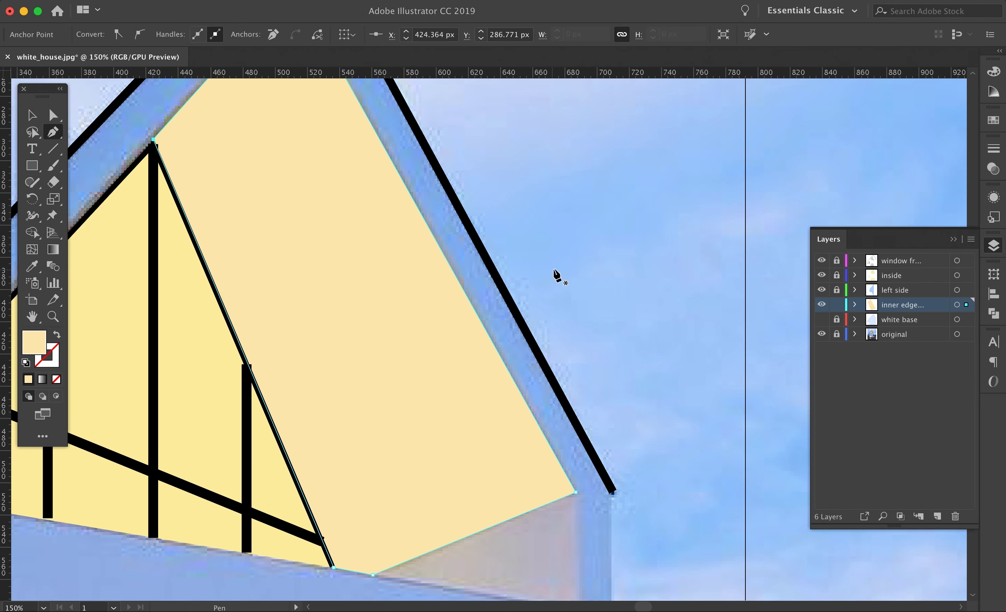
- Set the fill to a pale lavender for the small triangular surface at the recess's lower end
{"action": "left_click_drag", "start_coordinate": [586, 336], "coordinate": [571, 175]}
{"action": "double_click", "coordinate": [39, 334]}
{"action": "left_click", "coordinate": [487, 228]}
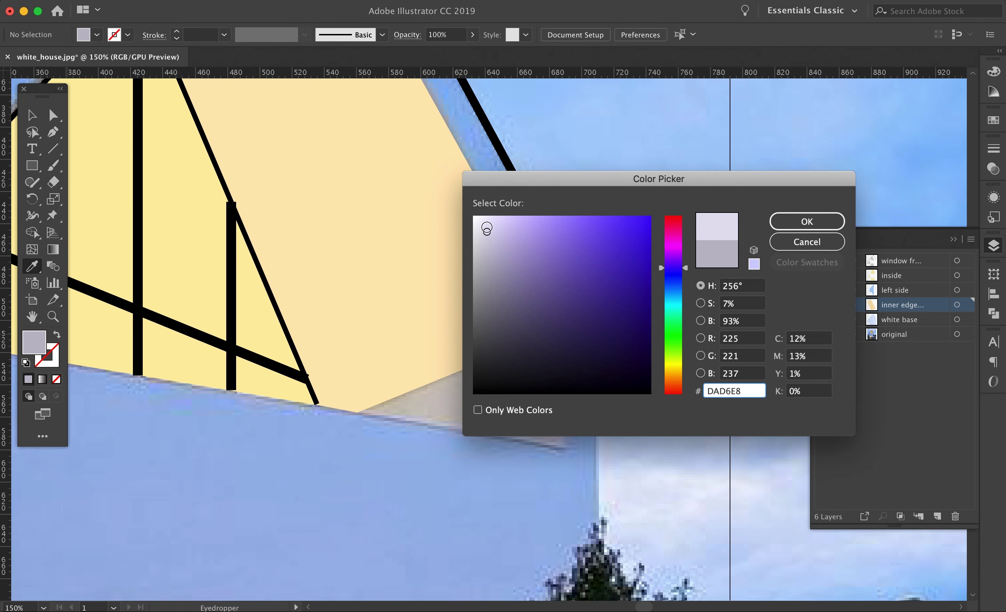
{"action": "left_click", "coordinate": [807, 221]}
- Trace the small triangle at the lower end of the gable recess and fill it with the pale lavender
{"action": "left_click", "coordinate": [54, 132]}
{"action": "left_click", "coordinate": [57, 334]}
{"action": "left_click", "coordinate": [357, 412]}
{"action": "left_click", "coordinate": [560, 330]}
{"action": "left_click", "coordinate": [562, 447]}
{"action": "left_click", "coordinate": [358, 412]}
{"action": "key", "text": "shift+x"}
- Fit the artboard in view, hide the original photo layer and show white base
{"action": "key", "text": "super+0"}
{"action": "key", "text": "super+shift+a"}
{"action": "left_click", "coordinate": [822, 333]}
{"action": "left_click", "coordinate": [822, 319]}
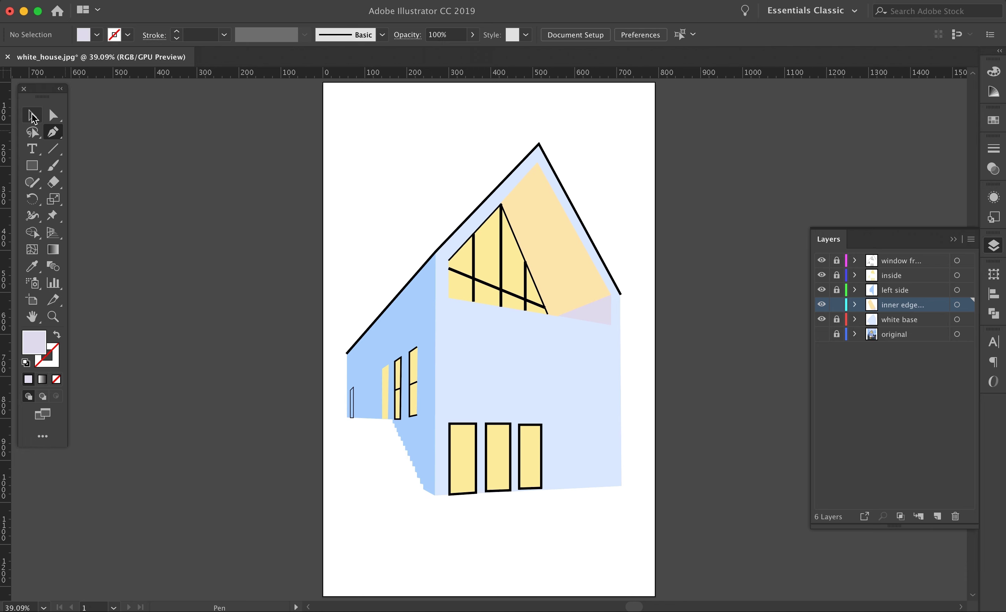
- Recolour the peach recess face with the blue sampled from the house's side wall
{"action": "left_click", "coordinate": [37, 118]}
{"action": "left_click", "coordinate": [565, 243]}
{"action": "double_click", "coordinate": [37, 339]}
{"action": "left_click", "coordinate": [806, 224]}
{"action": "left_click", "coordinate": [33, 267]}
{"action": "left_click", "coordinate": [420, 312]}
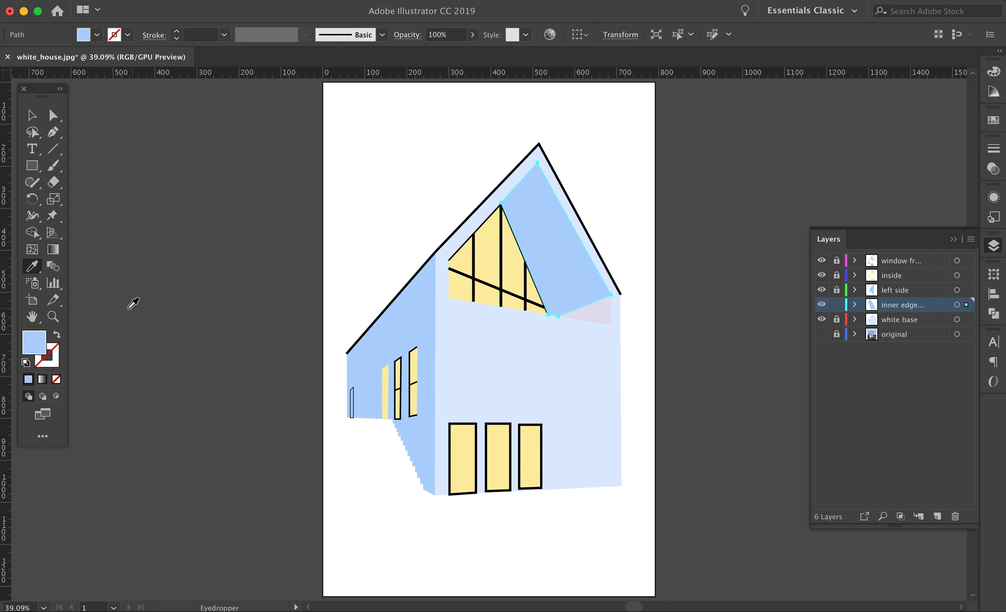
- Adjust the recess face's fill to a slightly brighter, more cyan light blue
{"action": "double_click", "coordinate": [37, 344]}
{"action": "left_click", "coordinate": [793, 226]}
{"action": "key", "text": "v"}
{"action": "left_click", "coordinate": [656, 290]}
- Apply the light blue swatch to the lavender triangle in the gable recess
{"action": "left_click", "coordinate": [563, 269]}
{"action": "left_click", "coordinate": [603, 310]}
{"action": "left_click", "coordinate": [410, 331]}
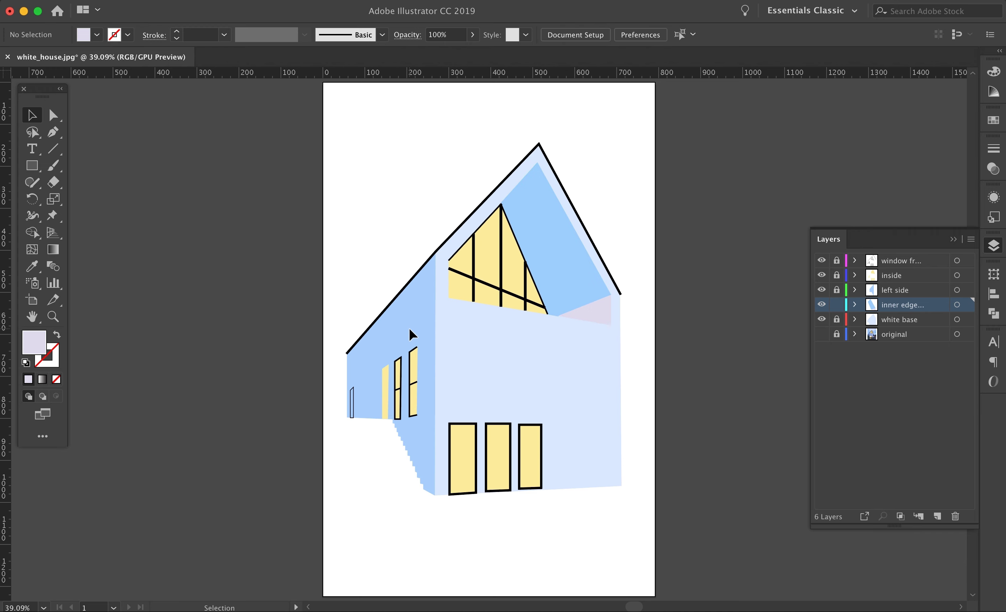
{"action": "left_click", "coordinate": [994, 120]}
{"action": "left_click", "coordinate": [604, 318]}
{"action": "left_click", "coordinate": [834, 157]}
- Lighten the recess triangle's fill to a pale sky blue in the Color Picker
{"action": "double_click", "coordinate": [36, 344]}
{"action": "left_click", "coordinate": [501, 218]}
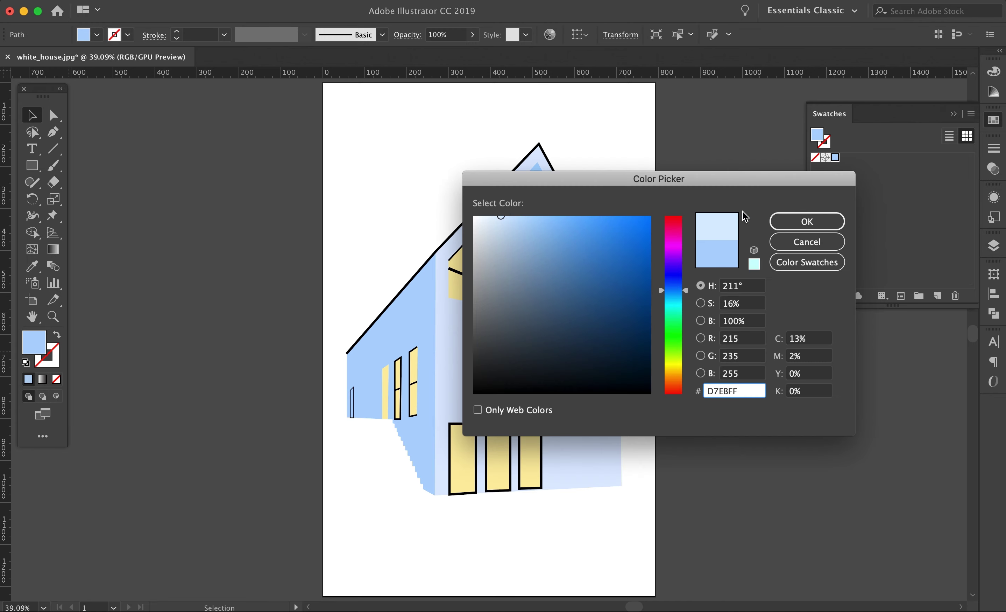
{"action": "left_click", "coordinate": [800, 222]}
{"action": "double_click", "coordinate": [38, 350]}
{"action": "left_click", "coordinate": [513, 218]}
{"action": "left_click", "coordinate": [791, 220]}
{"action": "left_click", "coordinate": [626, 204]}
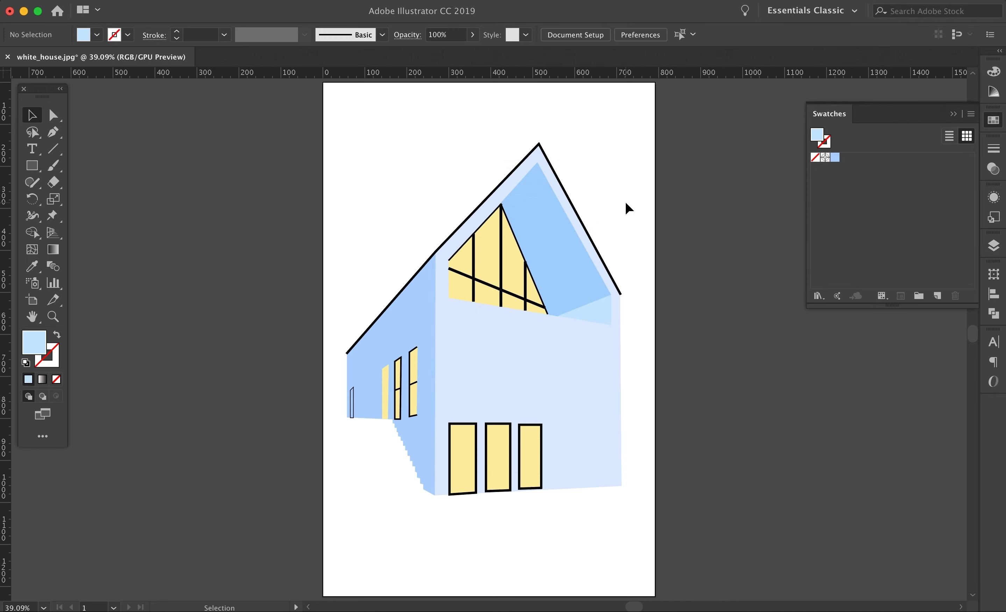
- Unlock the window frames layer and turn the narrow side-wall door's black outline into a solid black fill
{"action": "left_click", "coordinate": [994, 248]}
{"action": "left_click", "coordinate": [821, 319]}
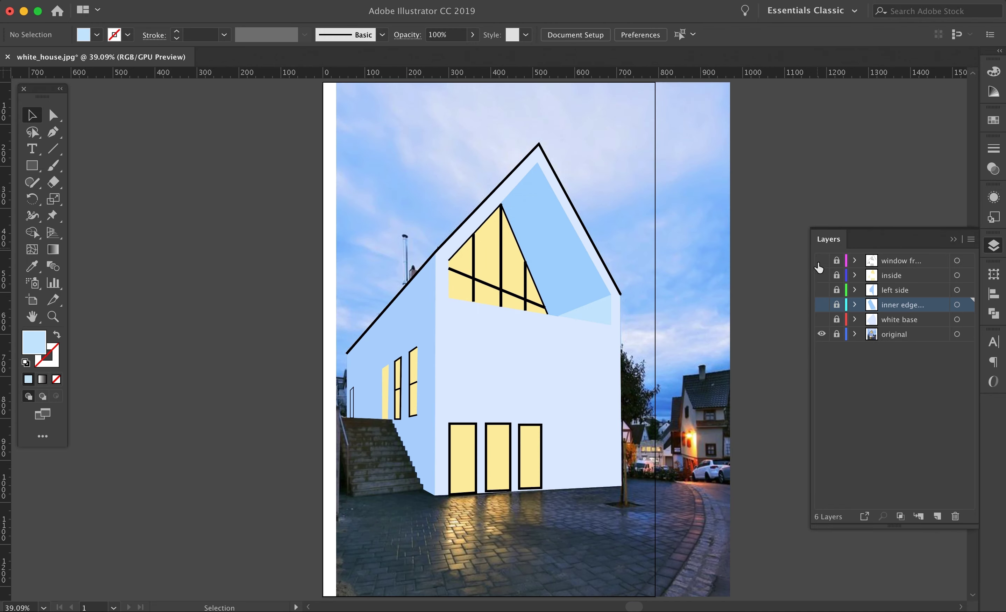
{"action": "left_click", "coordinate": [822, 320], "text": "alt"}
{"action": "left_click", "coordinate": [837, 259]}
{"action": "left_click", "coordinate": [349, 402]}
{"action": "key", "text": "shift+x"}
{"action": "left_click", "coordinate": [362, 234]}
- Hide the inside, left side, inner edge and white base layers, and add a top layer named "porch"
{"action": "left_click_drag", "start_coordinate": [822, 319], "coordinate": [821, 275]}
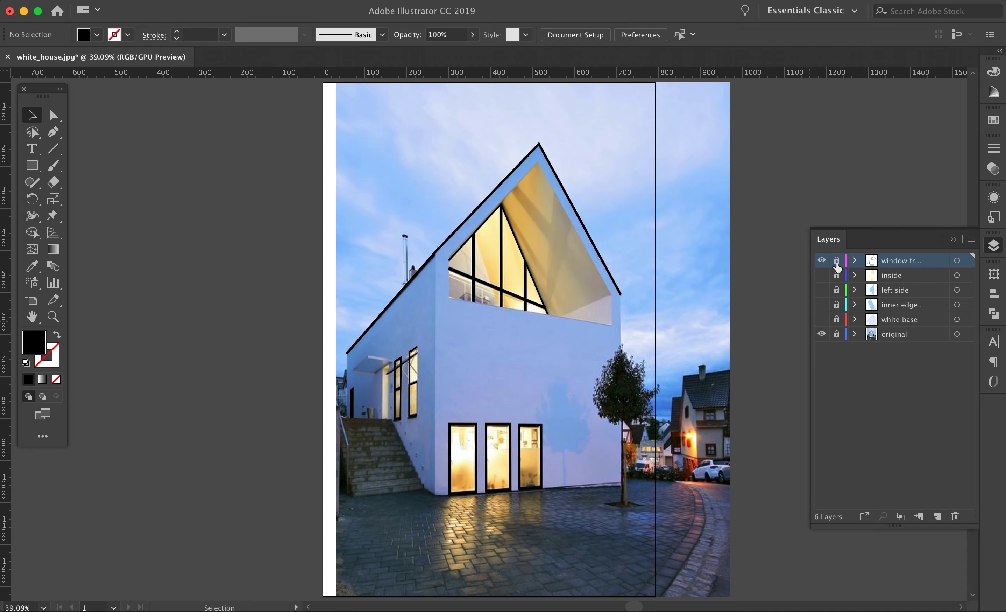
{"action": "left_click", "coordinate": [939, 516], "text": "alt"}
{"action": "type", "text": "porch"}
{"action": "key", "text": "Return"}
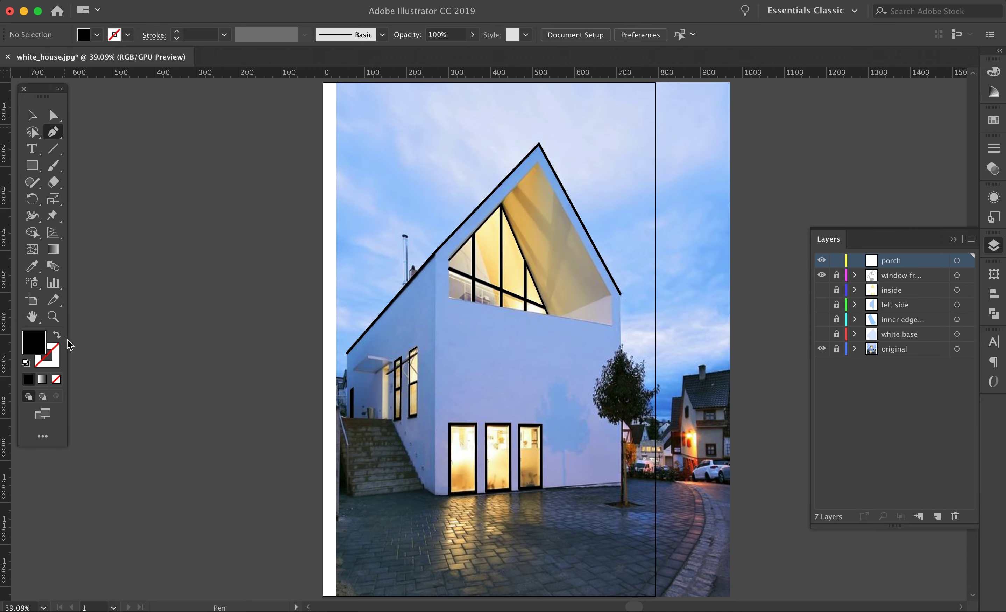
- Trace the underside of the canopy over the side entrance as a four-sided shape with a medium blue fill and no outline
{"action": "scroll", "coordinate": [365, 348], "scroll_direction": "up", "scroll_amount": 5}
{"action": "double_click", "coordinate": [34, 343]}
{"action": "key", "text": "Escape"}
{"action": "key", "text": "p"}
{"action": "key", "text": "shift+x"}
{"action": "left_click", "coordinate": [265, 549]}
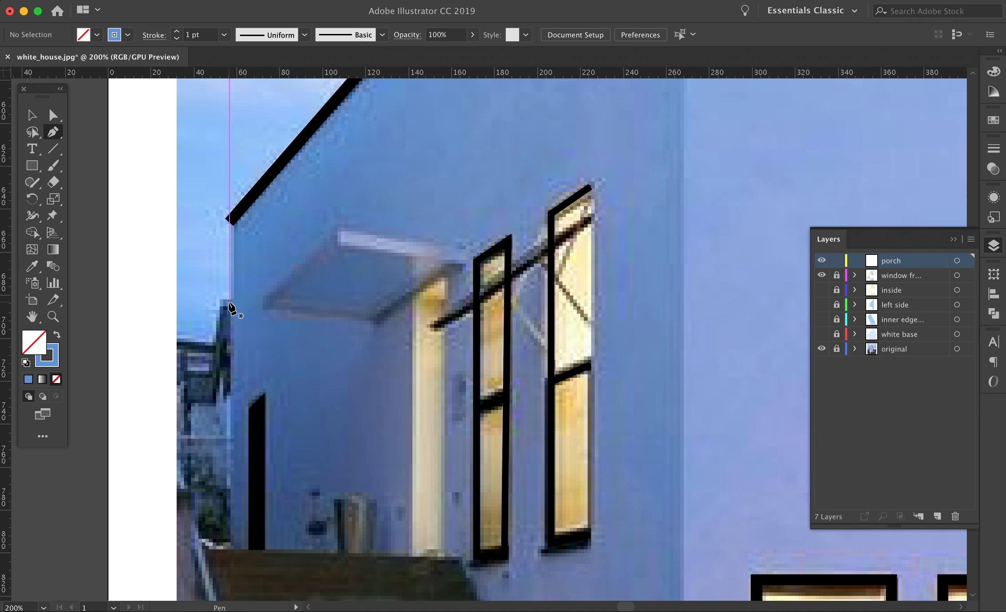
{"action": "left_click", "coordinate": [264, 310]}
{"action": "left_click", "coordinate": [372, 320]}
{"action": "left_click", "coordinate": [459, 261]}
{"action": "left_click", "coordinate": [339, 247]}
{"action": "left_click", "coordinate": [265, 310]}
{"action": "left_click", "coordinate": [57, 334]}
- Trace the canopy's left edge as a narrow four-sided shape filled with a more violet blue mixed in the Color Picker
{"action": "left_click", "coordinate": [32, 266]}
{"action": "left_click", "coordinate": [318, 253]}
{"action": "double_click", "coordinate": [34, 342]}
{"action": "left_click", "coordinate": [543, 233]}
{"action": "left_click", "coordinate": [807, 220]}
{"action": "left_click", "coordinate": [53, 134]}
{"action": "key", "text": "shift+x"}
{"action": "left_click", "coordinate": [265, 310]}
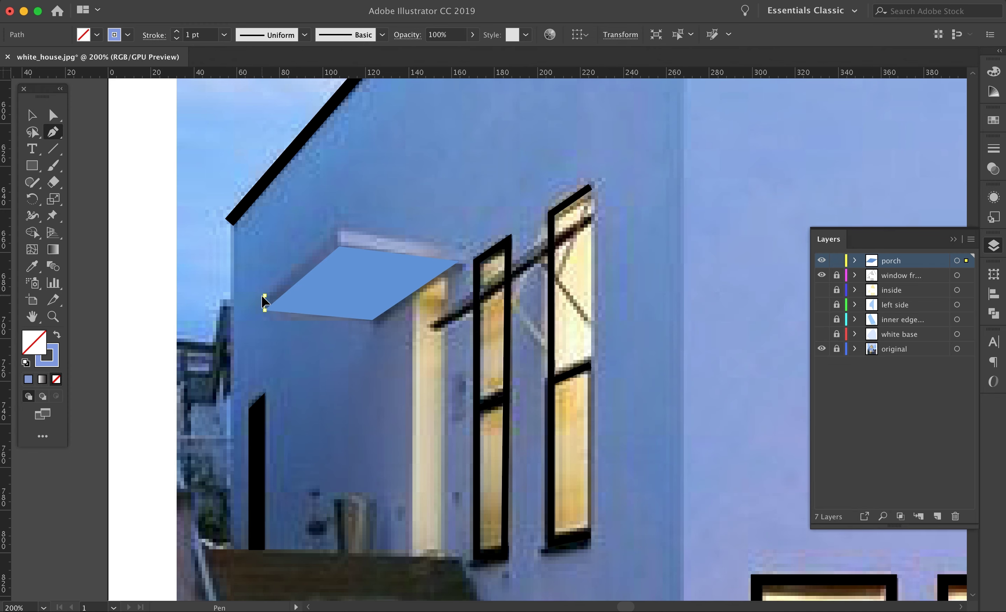
{"action": "left_click", "coordinate": [265, 294]}
{"action": "left_click", "coordinate": [338, 227]}
{"action": "left_click", "coordinate": [339, 246]}
{"action": "left_click", "coordinate": [264, 310]}
{"action": "key", "text": "shift+x"}
{"action": "key", "text": "super+shift+a"}
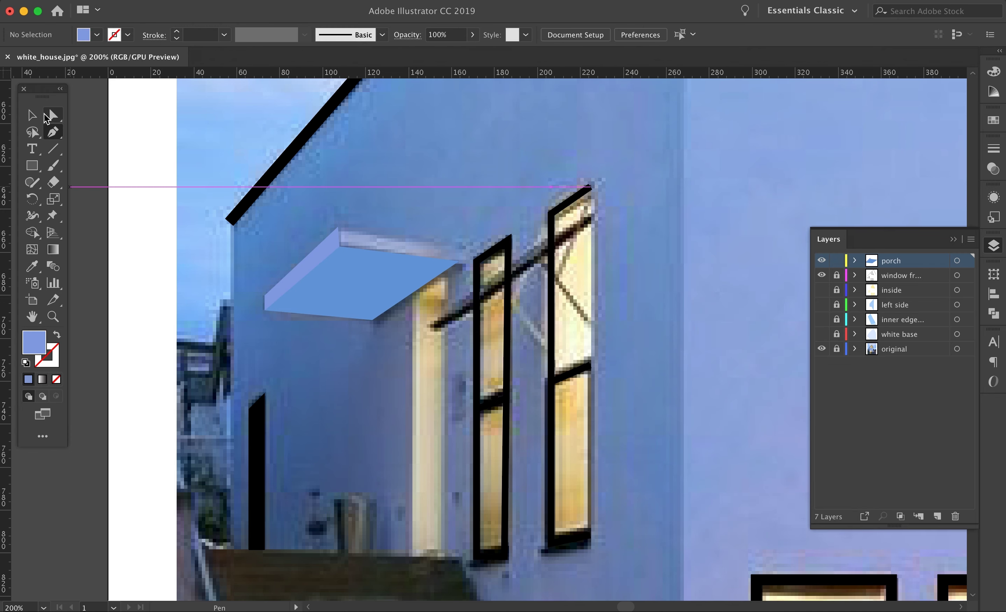
- Trace the canopy's long edge facing the windows as a thin four-sided shape with a periwinkle blue fill
{"action": "key", "text": "shift+x"}
{"action": "left_click", "coordinate": [338, 227]}
{"action": "left_click", "coordinate": [459, 261]}
{"action": "key", "text": "super+z"}
{"action": "key", "text": "super+z"}
{"action": "left_click", "coordinate": [339, 247]}
{"action": "left_click", "coordinate": [459, 261]}
{"action": "left_click", "coordinate": [459, 247]}
{"action": "left_click", "coordinate": [339, 226]}
{"action": "left_click", "coordinate": [339, 246]}
{"action": "left_click", "coordinate": [58, 334]}
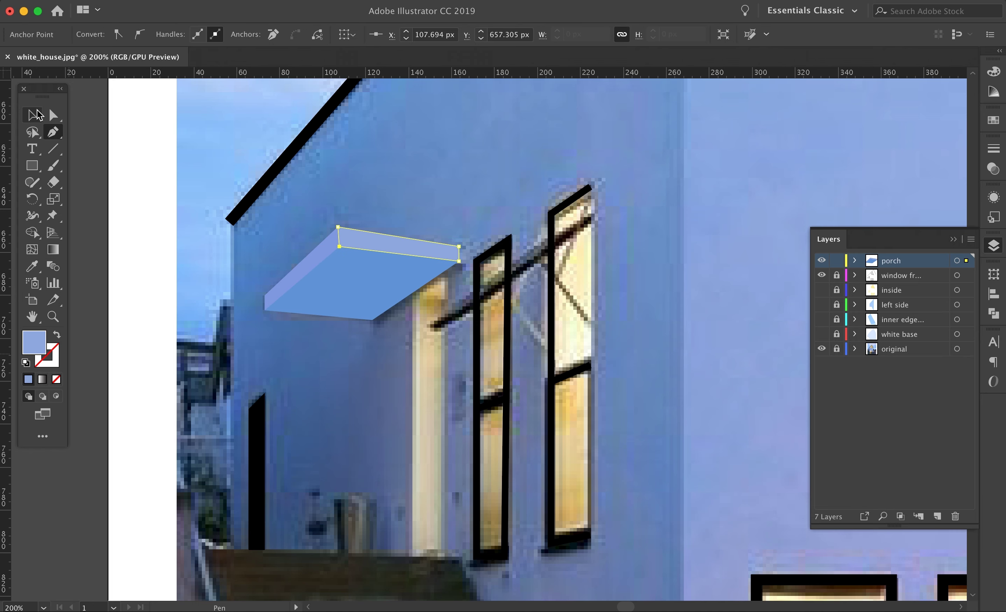
- Hide the original photo layer, then show and unlock all the illustration layers of the house
{"action": "left_click", "coordinate": [37, 112]}
{"action": "left_click", "coordinate": [123, 245]}
{"action": "key", "text": "super+0"}
{"action": "left_click", "coordinate": [820, 349]}
{"action": "left_click_drag", "start_coordinate": [823, 333], "coordinate": [822, 275]}
{"action": "key", "text": "super+plus"}
{"action": "key", "text": "super+plus"}
{"action": "key", "text": "super+plus"}
{"action": "key", "text": "super+plus"}
{"action": "left_click_drag", "start_coordinate": [837, 275], "coordinate": [837, 334]}
{"action": "key", "text": "super+minus"}
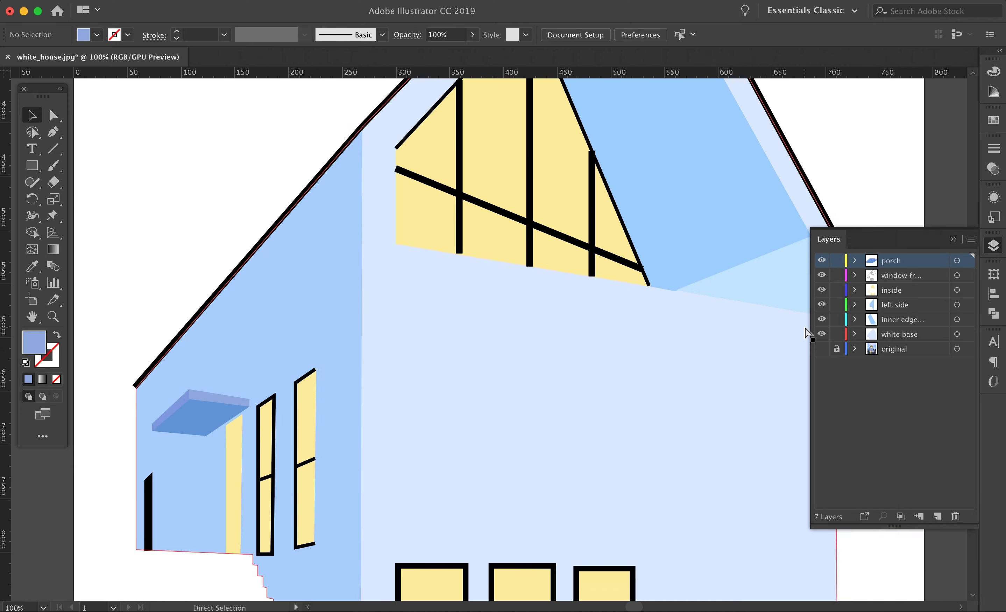
{"action": "key", "text": "super+minus"}
- Save the fill colours of the house's walls, gable recess and recess triangle as swatches
{"action": "left_click", "coordinate": [993, 120]}
{"action": "left_click", "coordinate": [676, 350]}
{"action": "left_click", "coordinate": [618, 206]}
{"action": "left_click_drag", "start_coordinate": [818, 135], "coordinate": [834, 191]}
{"action": "left_click", "coordinate": [673, 294]}
{"action": "left_click", "coordinate": [371, 321]}
- Recolour the canopy's underside with a light blue, starting from a swatch and adjusting it in the Color Picker
{"action": "left_click", "coordinate": [292, 391]}
{"action": "left_click", "coordinate": [854, 158]}
{"action": "key", "text": "super+shift+a"}
{"action": "left_click", "coordinate": [295, 392]}
{"action": "left_click", "coordinate": [838, 173]}
{"action": "left_click", "coordinate": [303, 193]}
{"action": "left_click", "coordinate": [294, 392]}
{"action": "double_click", "coordinate": [35, 342]}
{"action": "left_click", "coordinate": [547, 216]}
{"action": "left_click", "coordinate": [808, 220]}
{"action": "left_click", "coordinate": [299, 209]}
- Adjust the canopy's left edge colour in the Color Picker and give its long edge the pale blue front-wall swatch
{"action": "left_click", "coordinate": [277, 390]}
{"action": "double_click", "coordinate": [35, 342]}
{"action": "left_click", "coordinate": [807, 218]}
{"action": "left_click", "coordinate": [307, 376]}
{"action": "double_click", "coordinate": [34, 343]}
{"action": "left_click", "coordinate": [808, 218]}
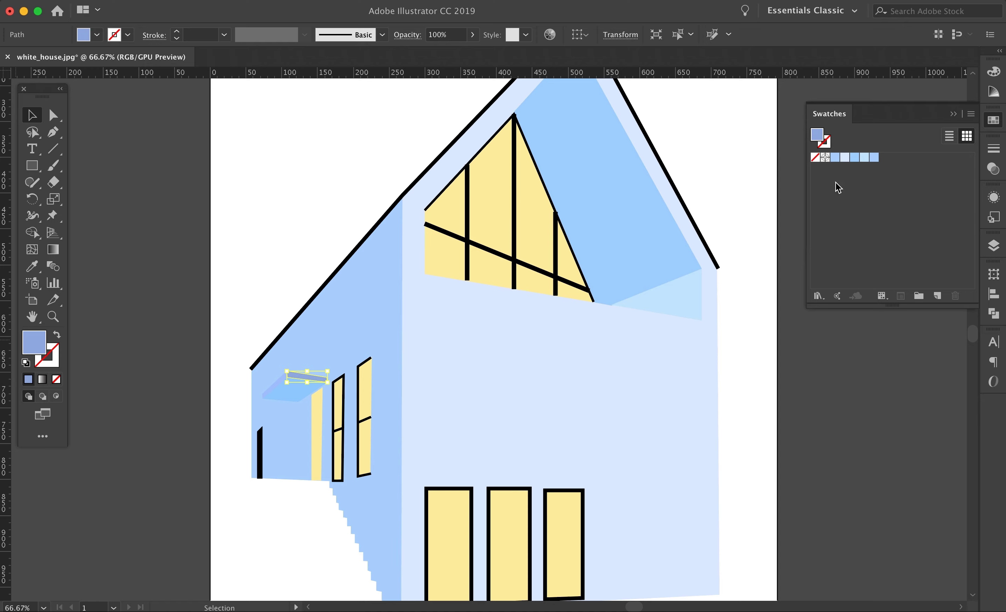
{"action": "left_click", "coordinate": [845, 157]}
{"action": "left_click", "coordinate": [282, 199]}
- Hide and lock the illustration layers, show the original photo, and add a top layer named "stairs"
{"action": "key", "text": "F7"}
{"action": "left_click_drag", "start_coordinate": [821, 334], "coordinate": [818, 266]}
{"action": "left_click", "coordinate": [937, 516]}
{"action": "double_click", "coordinate": [892, 261]}
{"action": "type", "text": "stairs"}
{"action": "key", "text": "Return"}
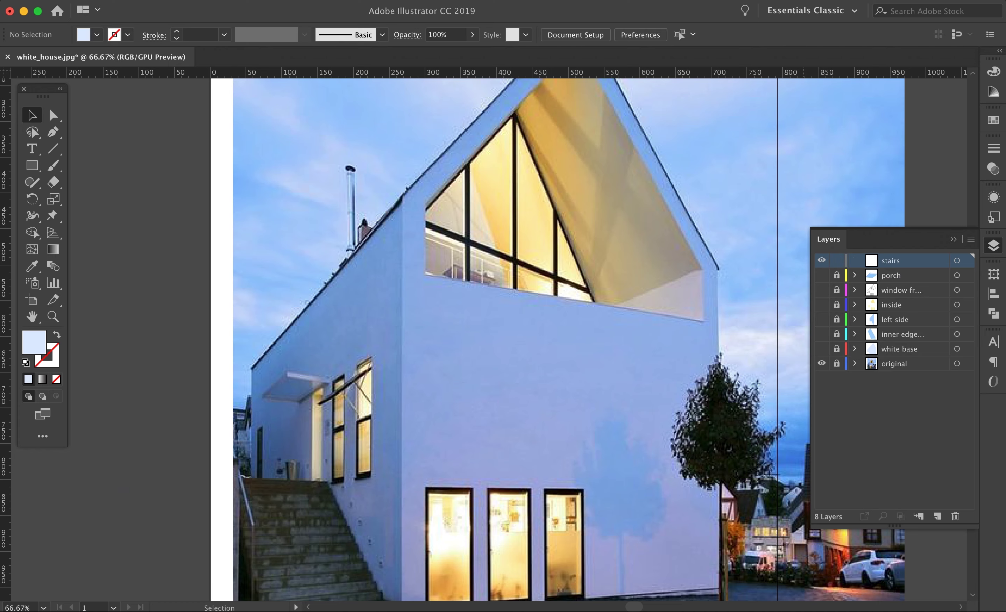
- Set a medium grey outline with no fill for drawing the staircase, picking the colour with the Eyedropper and Color Picker
{"action": "key", "text": "super+equal"}
{"action": "key", "text": "super+equal"}
{"action": "left_click_drag", "start_coordinate": [365, 405], "coordinate": [510, 285]}
{"action": "left_click_drag", "start_coordinate": [330, 533], "coordinate": [479, 217]}
{"action": "key", "text": "i"}
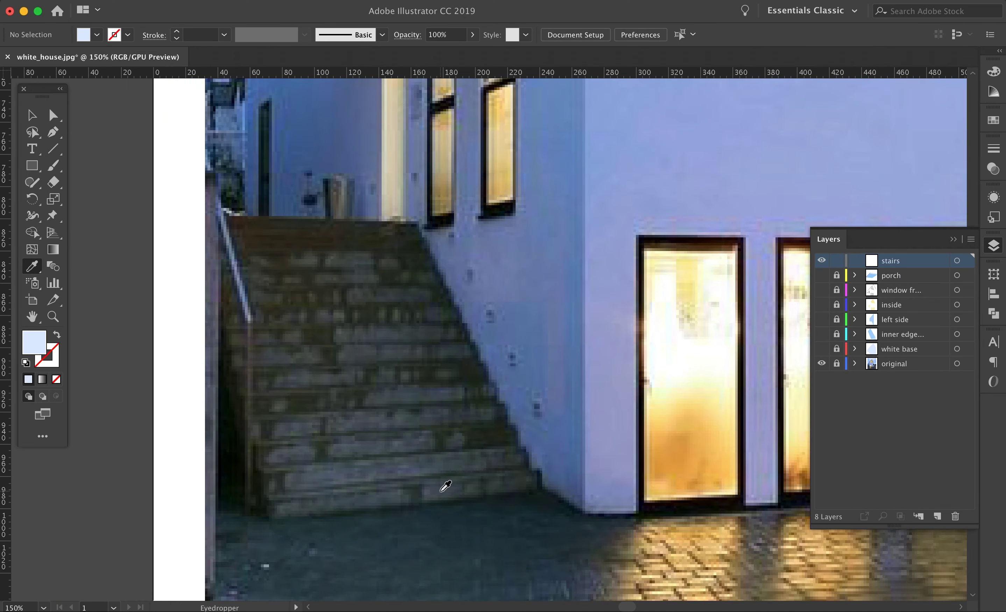
{"action": "double_click", "coordinate": [39, 347]}
{"action": "key", "text": "Return"}
{"action": "key", "text": "p"}
{"action": "key", "text": "shift+x"}
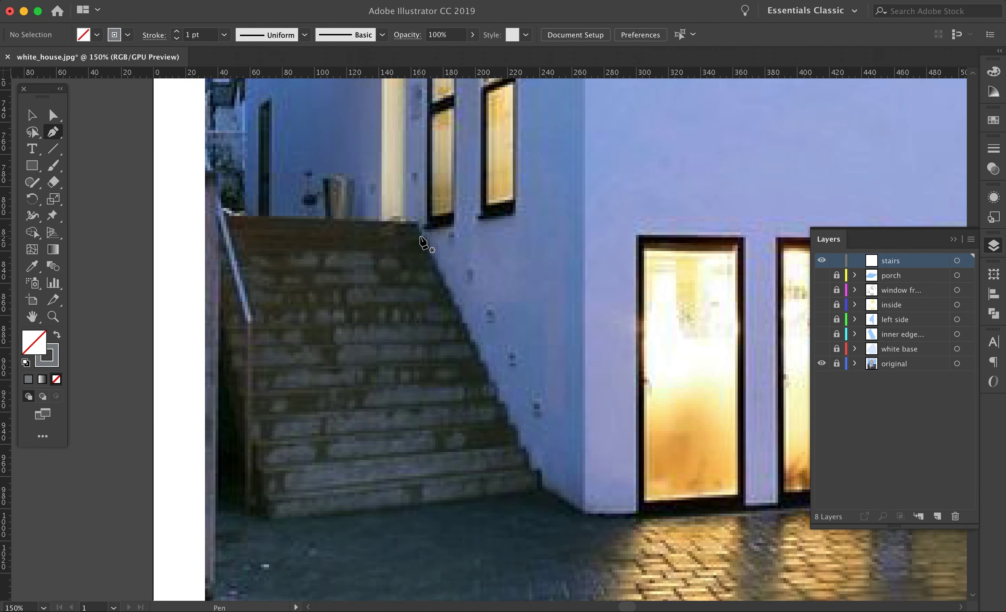
- Show the white base layer, trace the whole staircase along the wall's stepped edge, and turn its grey outline into a fill
{"action": "key", "text": "super+equal"}
{"action": "left_click_drag", "start_coordinate": [305, 283], "coordinate": [366, 279]}
{"action": "left_click", "coordinate": [821, 349]}
{"action": "left_click", "coordinate": [461, 181]}
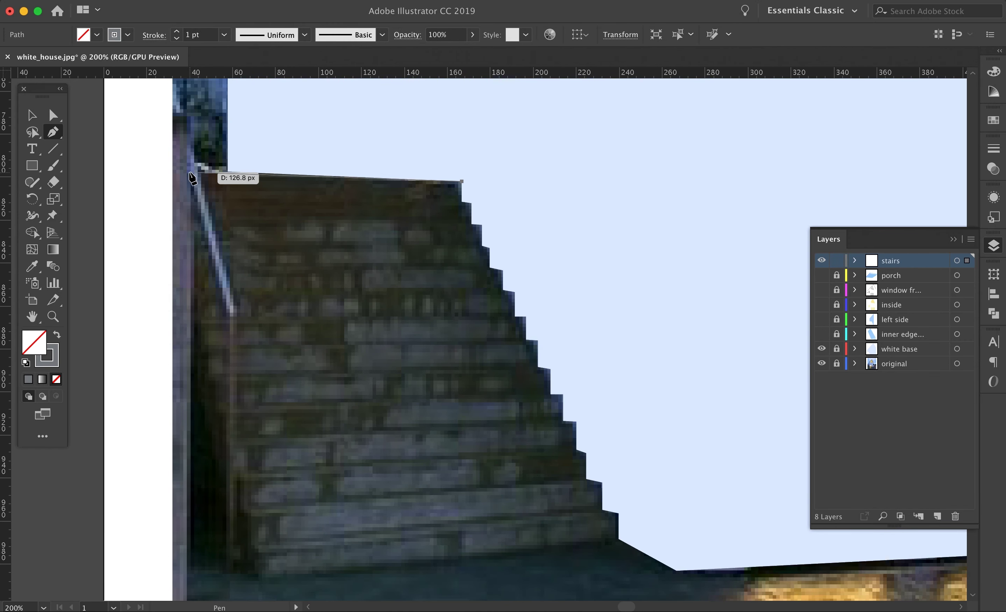
{"action": "left_click", "coordinate": [152, 168]}
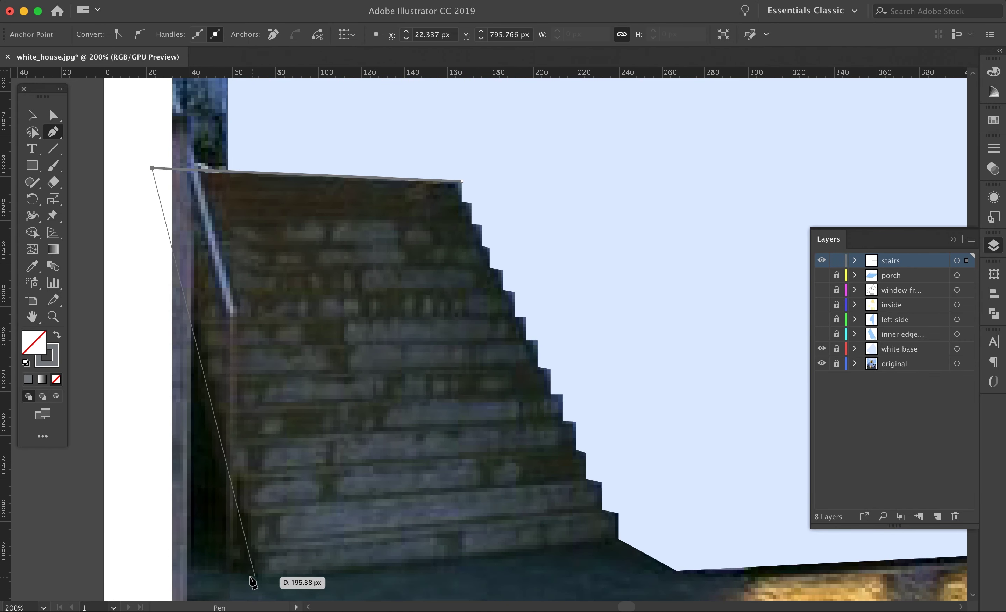
{"action": "left_click", "coordinate": [153, 540]}
{"action": "left_click", "coordinate": [259, 579]}
{"action": "left_click", "coordinate": [619, 539]}
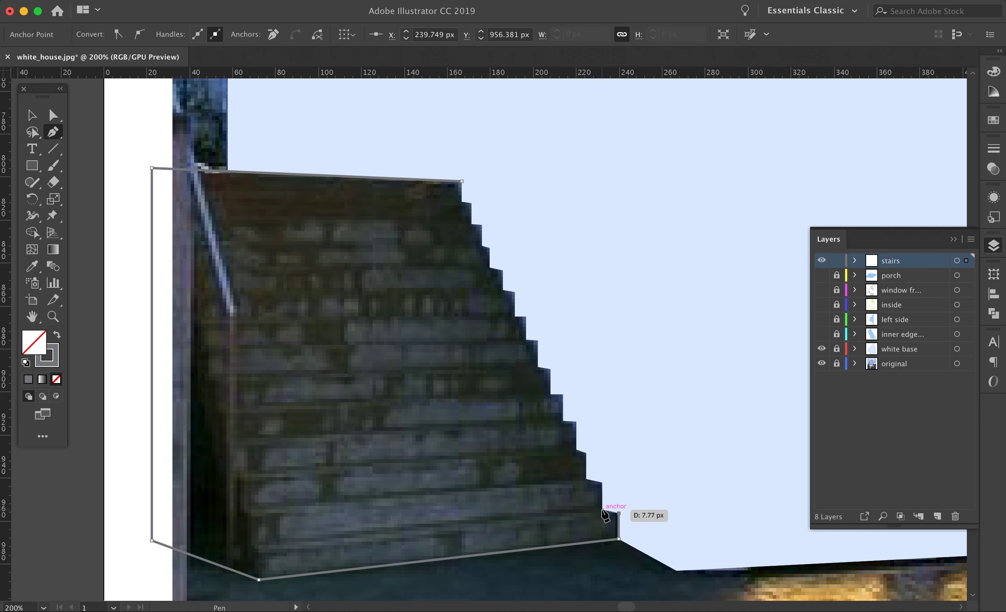
{"action": "left_click", "coordinate": [551, 393]}
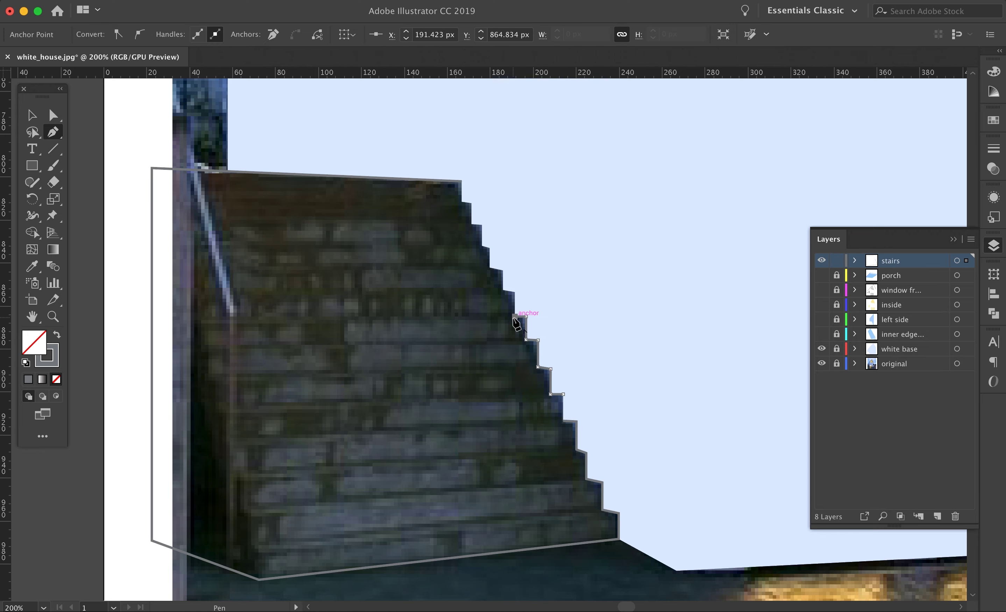
{"action": "left_click", "coordinate": [503, 271]}
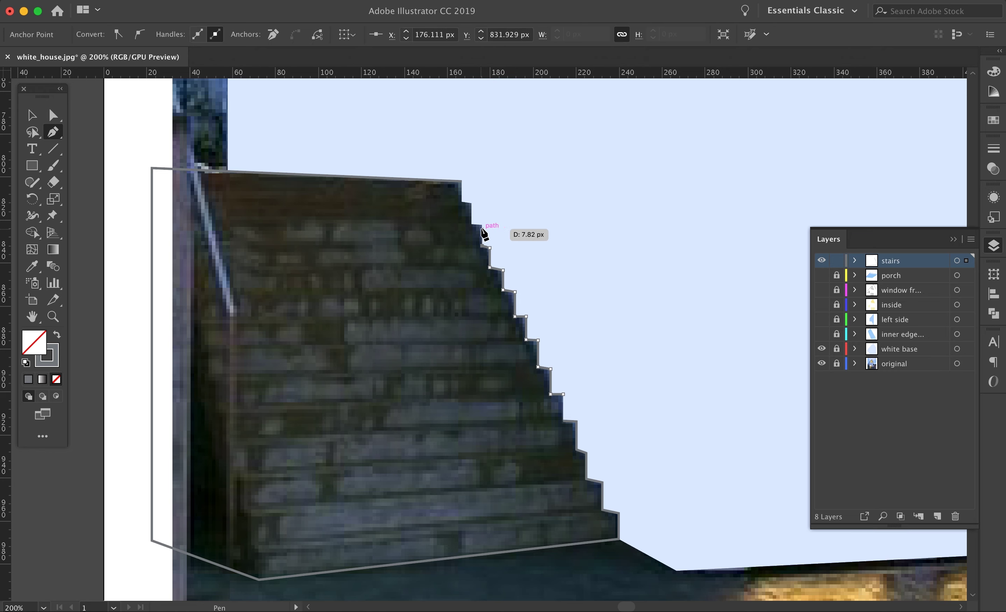
{"action": "left_click", "coordinate": [57, 334]}
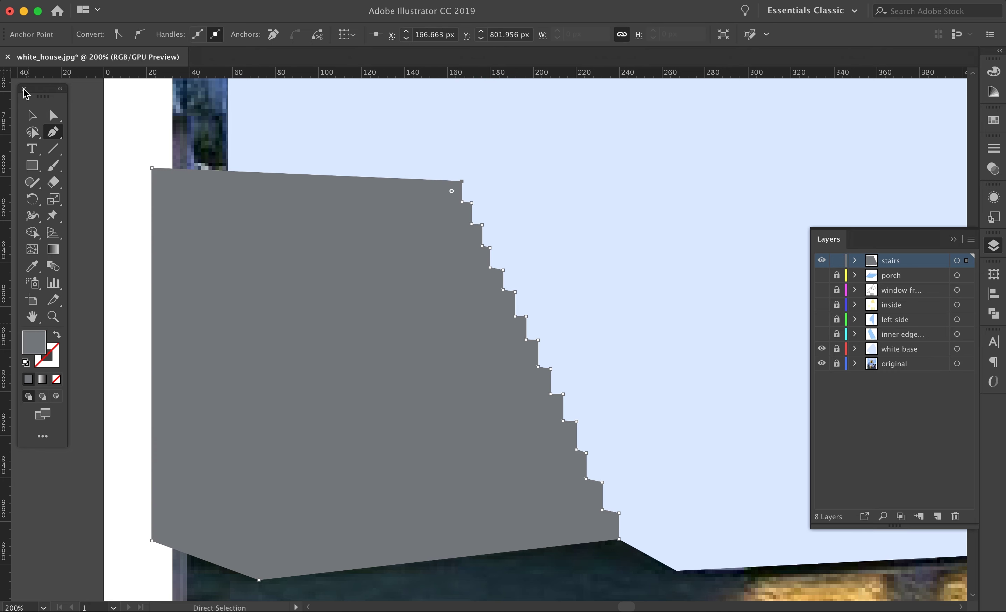
- Lock the stairs layer, rename it "stairs base", and add a new top layer named "steps"
{"action": "key", "text": "v"}
{"action": "left_click", "coordinate": [837, 261]}
{"action": "double_click", "coordinate": [900, 262]}
{"action": "key", "text": "Right"}
{"action": "type", "text": "base"}
{"action": "key", "text": "Return"}
{"action": "left_click", "coordinate": [937, 516]}
{"action": "double_click", "coordinate": [892, 261]}
{"action": "type", "text": "steps"}
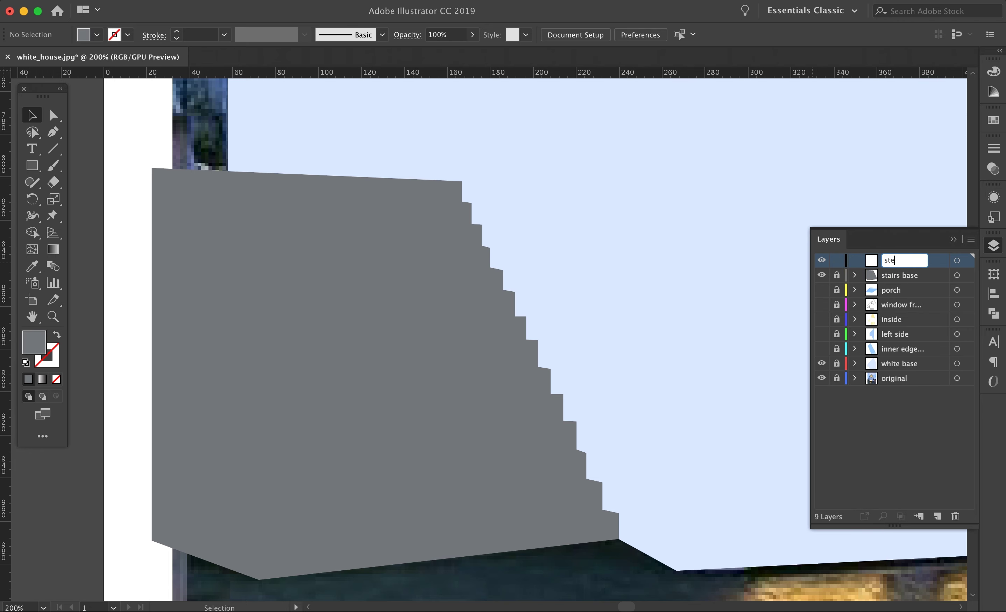
{"action": "key", "text": "Return"}
- Hide the stairs base layer and trace the lowest stair tread as a thin shape with a light grey fill
{"action": "left_click", "coordinate": [821, 275]}
{"action": "key", "text": "p"}
{"action": "key", "text": "Return"}
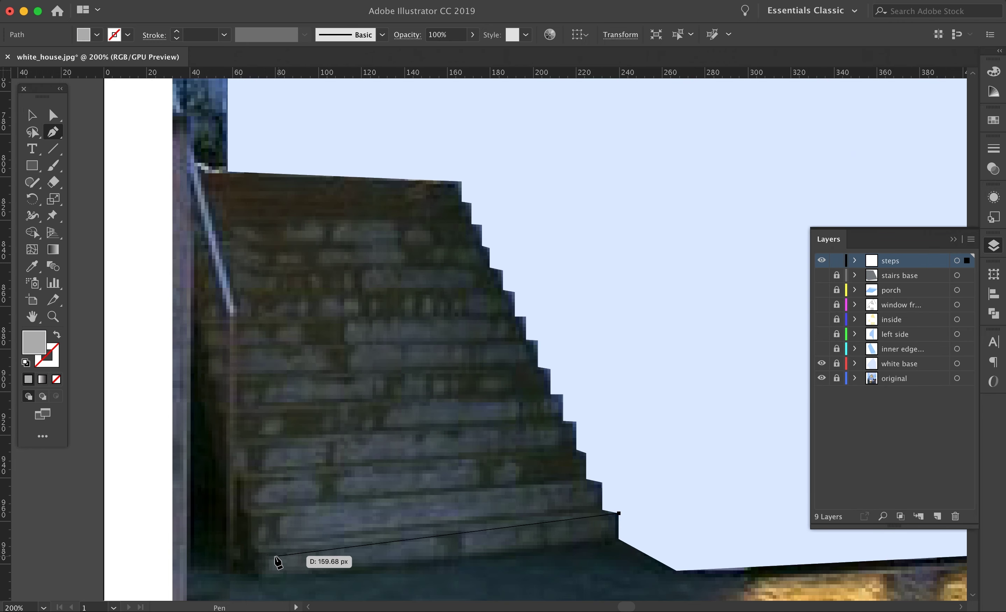
{"action": "left_click", "coordinate": [265, 554]}
{"action": "left_click", "coordinate": [255, 546]}
{"action": "left_click", "coordinate": [618, 512]}
{"action": "key", "text": "super+shift+a"}
- Trace the second and third stair treads from the bottom as thin light grey shapes
{"action": "left_click", "coordinate": [244, 511]}
{"action": "left_click", "coordinate": [586, 479]}
{"action": "left_click", "coordinate": [603, 482]}
{"action": "key", "text": "super+shift+a"}
{"action": "left_click", "coordinate": [255, 481]}
{"action": "left_click", "coordinate": [236, 471]}
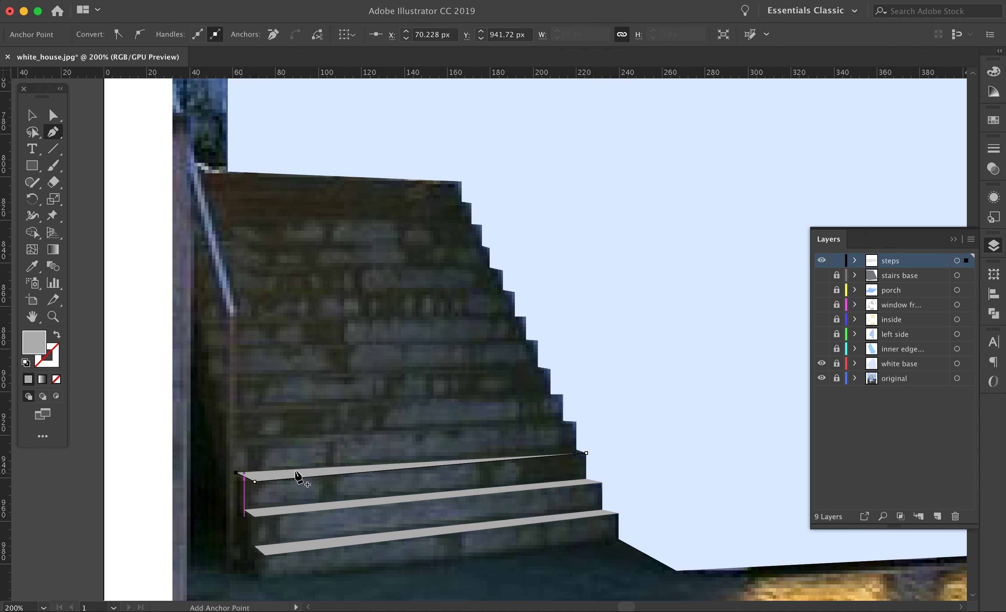
{"action": "left_click", "coordinate": [586, 452]}
{"action": "key", "text": "super+shift+a"}
- Trace the fourth stair tread from the bottom in light grey, matching its end to the corners of the stepped wall edge
{"action": "left_click", "coordinate": [252, 449]}
{"action": "left_click", "coordinate": [231, 439]}
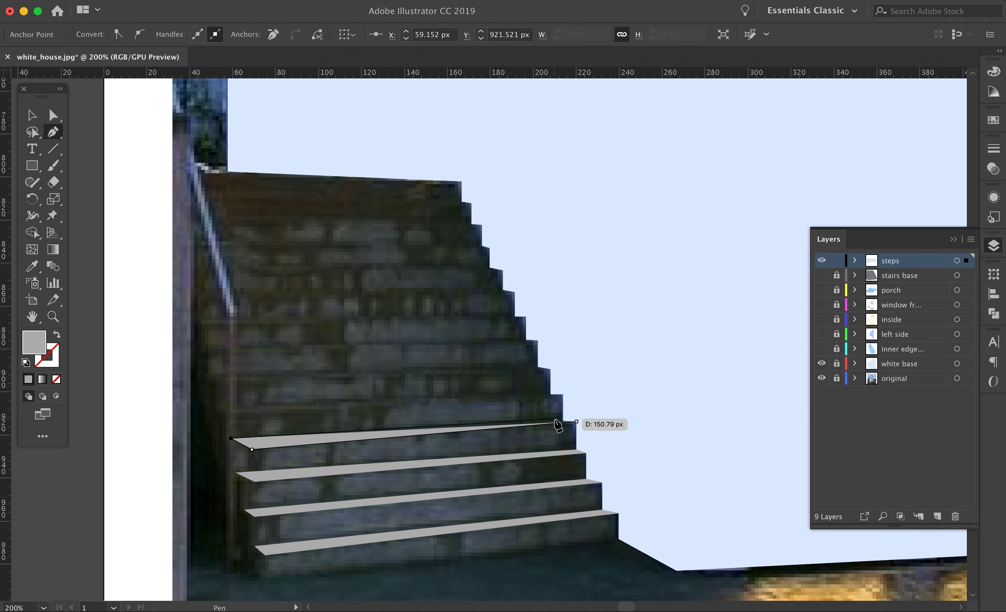
{"action": "key", "text": "super+equal"}
{"action": "key", "text": "super+equal"}
{"action": "key", "text": "super+equal"}
{"action": "key", "text": "super+equal"}
{"action": "left_click_drag", "start_coordinate": [696, 322], "coordinate": [81, 327]}
{"action": "left_click_drag", "start_coordinate": [659, 289], "coordinate": [97, 362]}
{"action": "left_click", "coordinate": [640, 350]}
{"action": "left_click", "coordinate": [691, 352]}
{"action": "key", "text": "super+shift+a"}
- Trace the fifth stair tread from the bottom in light grey, matching its end to the corners of the stepped wall edge
{"action": "left_click", "coordinate": [639, 243]}
{"action": "left_click_drag", "start_coordinate": [75, 309], "coordinate": [350, 339]}
{"action": "key", "text": "super+minus"}
{"action": "key", "text": "super+minus"}
{"action": "key", "text": "super+minus"}
{"action": "key", "text": "super+minus"}
{"action": "key", "text": "super+minus"}
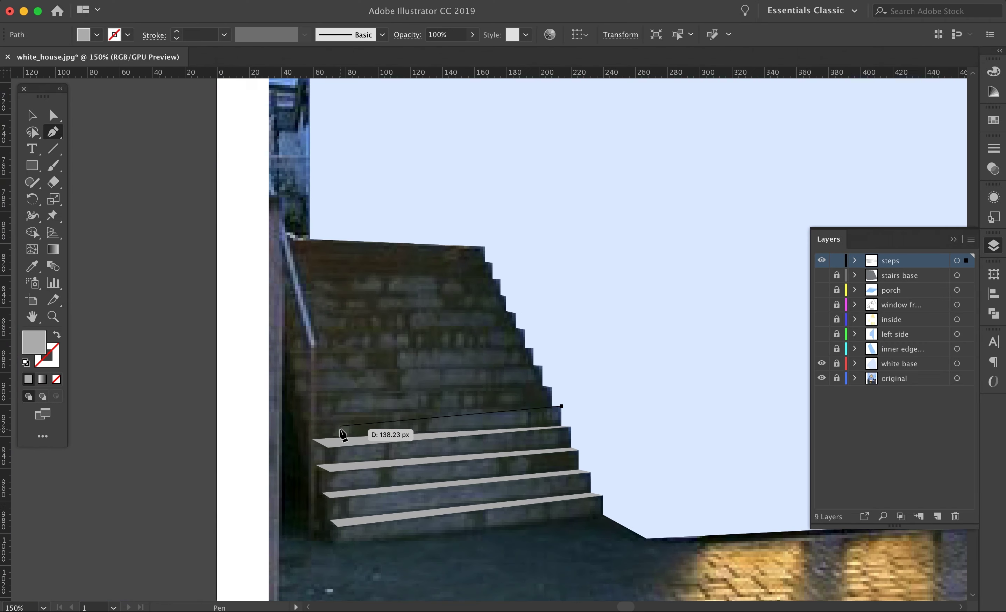
{"action": "left_click", "coordinate": [313, 423]}
{"action": "key", "text": "super+equal"}
{"action": "key", "text": "super+equal"}
{"action": "key", "text": "super+equal"}
{"action": "key", "text": "super+equal"}
{"action": "scroll", "coordinate": [490, 417], "scroll_direction": "right", "scroll_amount": 10}
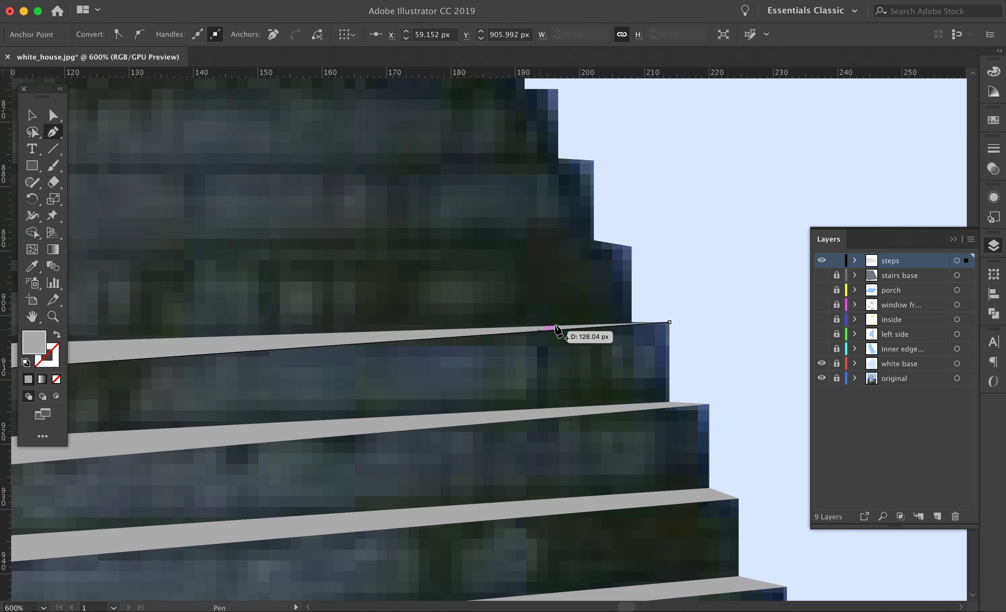
{"action": "key", "text": "super+equal"}
{"action": "key", "text": "super+equal"}
{"action": "key", "text": "super+equal"}
{"action": "left_click_drag", "start_coordinate": [762, 358], "coordinate": [422, 385]}
{"action": "left_click", "coordinate": [557, 358]}
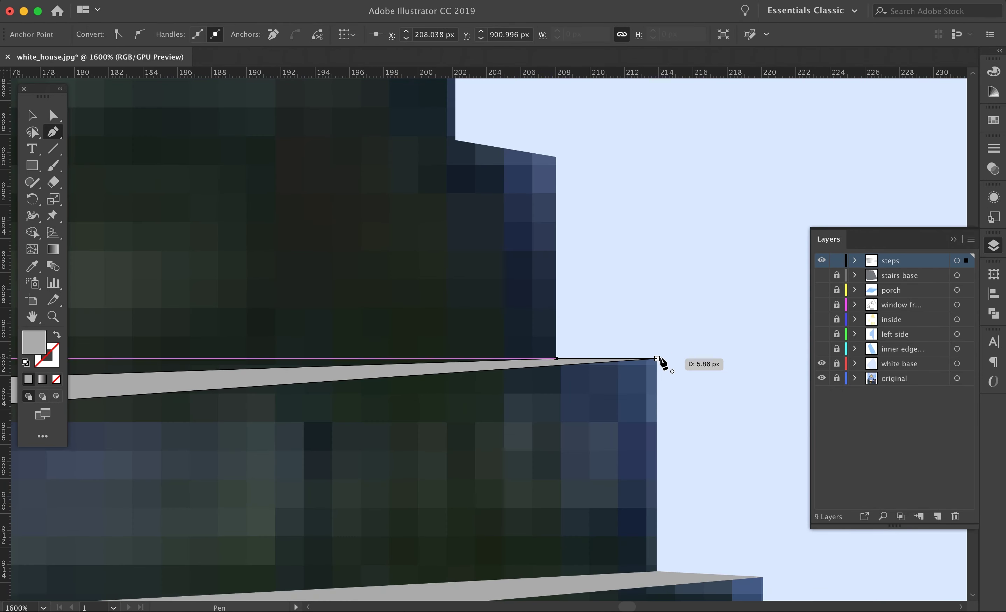
{"action": "left_click", "coordinate": [659, 357]}
- Trace the sixth stair tread from the bottom as a thin light grey shape ending at the stepped wall edge
{"action": "left_click_drag", "start_coordinate": [431, 206], "coordinate": [510, 355]}
{"action": "left_click", "coordinate": [638, 304]}
{"action": "key", "text": "super+minus"}
{"action": "key", "text": "super+minus"}
{"action": "key", "text": "super+minus"}
{"action": "key", "text": "super+minus"}
{"action": "key", "text": "super+minus"}
{"action": "key", "text": "super+minus"}
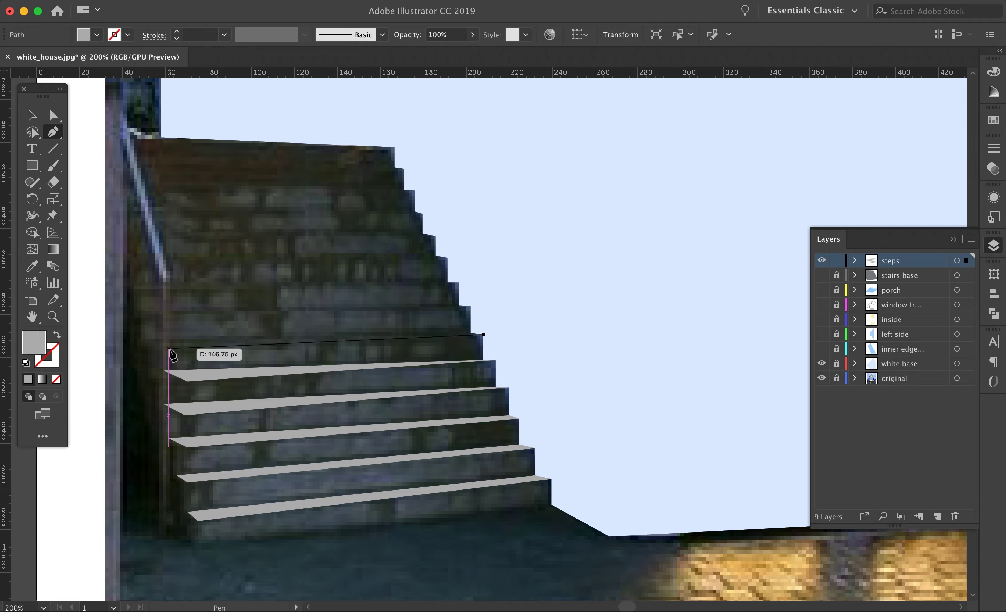
{"action": "left_click", "coordinate": [149, 350]}
{"action": "key", "text": "super+equal"}
{"action": "key", "text": "super+equal"}
{"action": "key", "text": "super+equal"}
{"action": "left_click", "coordinate": [541, 354]}
{"action": "key", "text": "super+minus"}
{"action": "key", "text": "super+minus"}
{"action": "key", "text": "super+minus"}
{"action": "key", "text": "super+minus"}
- Draw the seventh stair tread as a single line with no fill and a 1.5 pt light grey stroke
{"action": "left_click", "coordinate": [483, 335]}
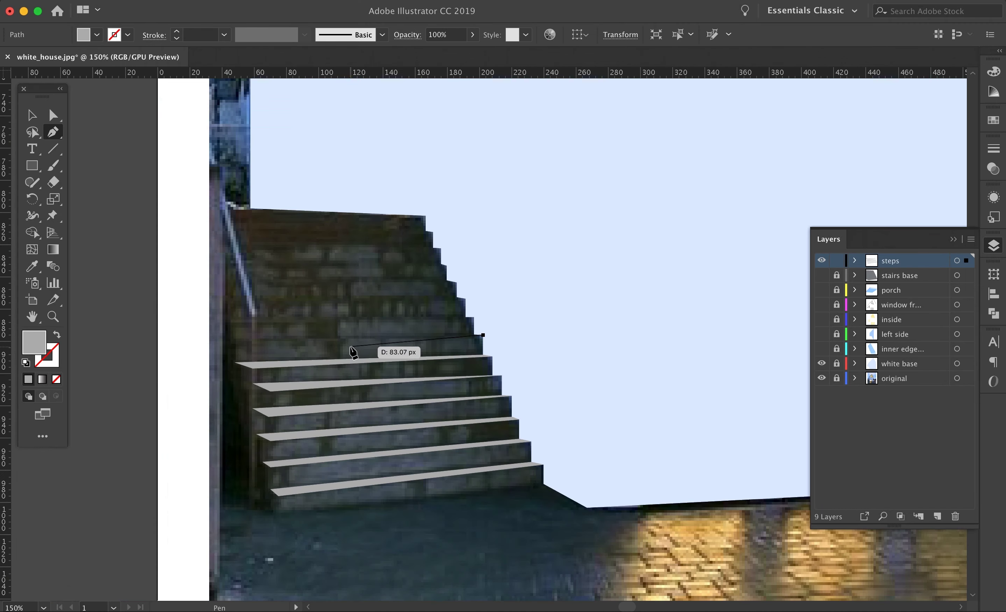
{"action": "left_click", "coordinate": [235, 342]}
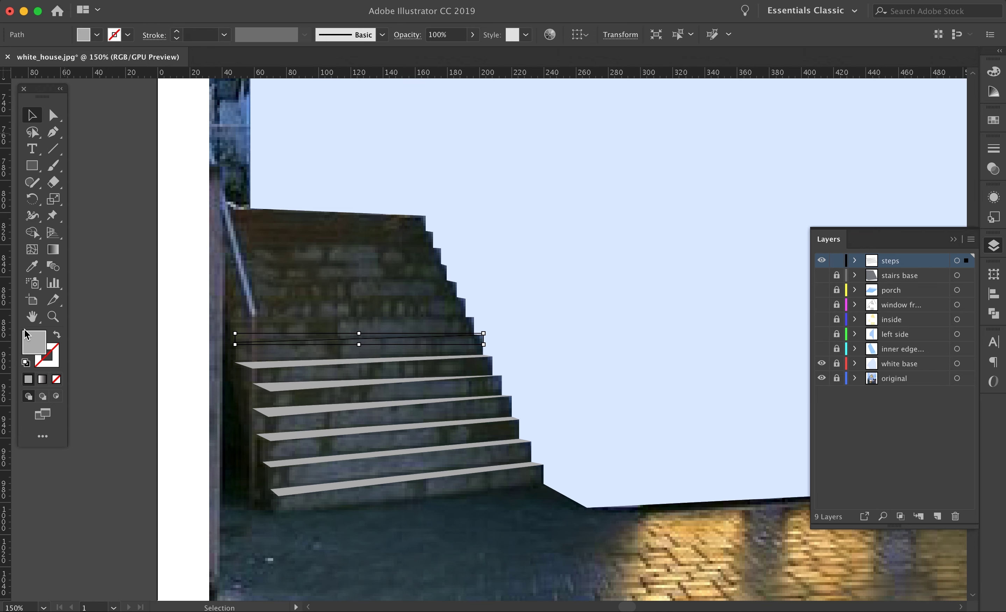
{"action": "key", "text": "shift+x"}
{"action": "left_click", "coordinate": [124, 306]}
{"action": "left_click", "coordinate": [176, 38]}
{"action": "type", "text": "1.5"}
{"action": "key", "text": "Return"}
- Trace the remaining upper stair treads as separate 1.5 pt light grey lines up to the top of the staircase
{"action": "left_click", "coordinate": [51, 135]}
{"action": "left_click", "coordinate": [240, 298]}
{"action": "left_click", "coordinate": [466, 298]}
{"action": "left_click", "coordinate": [194, 299], "text": "super"}
{"action": "left_click", "coordinate": [457, 282]}
{"action": "left_click", "coordinate": [239, 282]}
{"action": "left_click", "coordinate": [280, 255], "text": "super"}
{"action": "left_click", "coordinate": [448, 266]}
{"action": "left_click", "coordinate": [236, 244]}
{"action": "left_click", "coordinate": [263, 236], "text": "super"}
{"action": "left_click", "coordinate": [433, 232]}
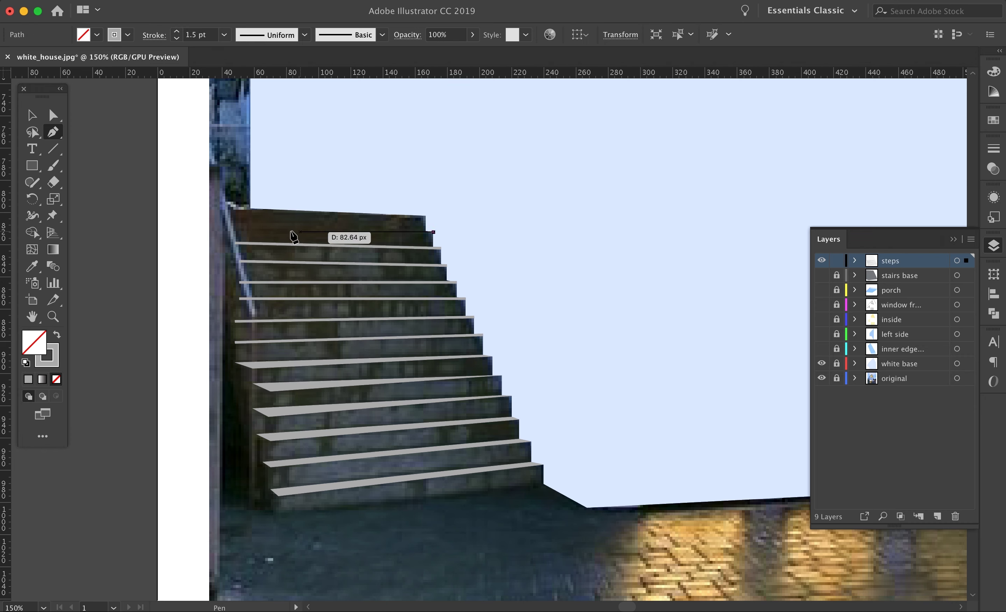
{"action": "left_click", "coordinate": [231, 226]}
{"action": "left_click", "coordinate": [272, 291], "text": "super"}
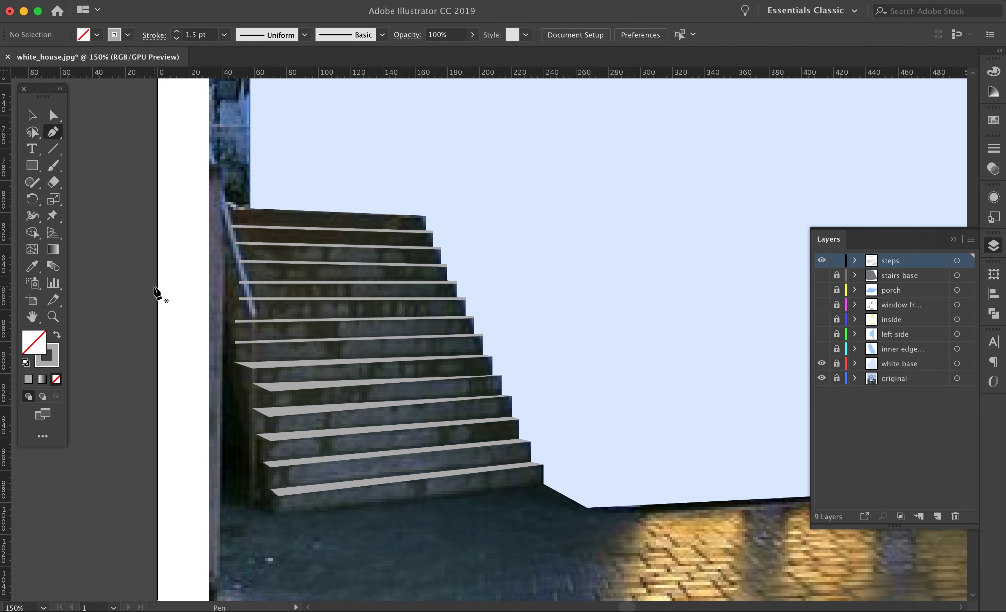
- Extend the left ends of the third to sixth treads from the bottom progressively outward, aligning them to vertical guides
{"action": "scroll", "coordinate": [269, 449], "scroll_direction": "up", "scroll_amount": 2}
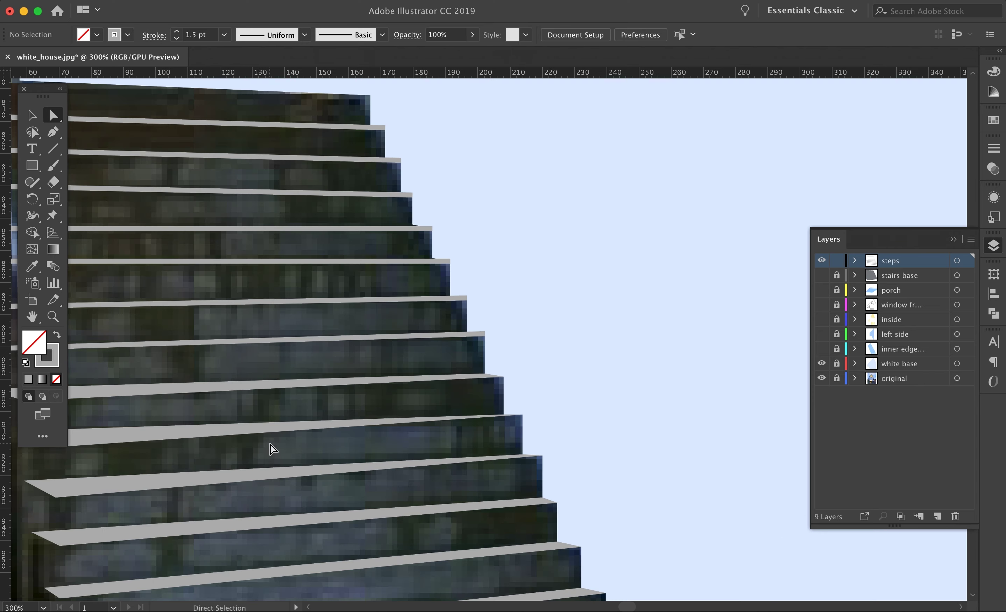
{"action": "left_click_drag", "start_coordinate": [297, 423], "coordinate": [282, 458]}
{"action": "left_click", "coordinate": [72, 468]}
{"action": "left_click_drag", "start_coordinate": [320, 388], "coordinate": [249, 388]}
{"action": "left_click", "coordinate": [124, 429]}
{"action": "left_click_drag", "start_coordinate": [309, 330], "coordinate": [232, 330]}
{"action": "left_click", "coordinate": [264, 313]}
{"action": "left_click_drag", "start_coordinate": [290, 293], "coordinate": [259, 288]}
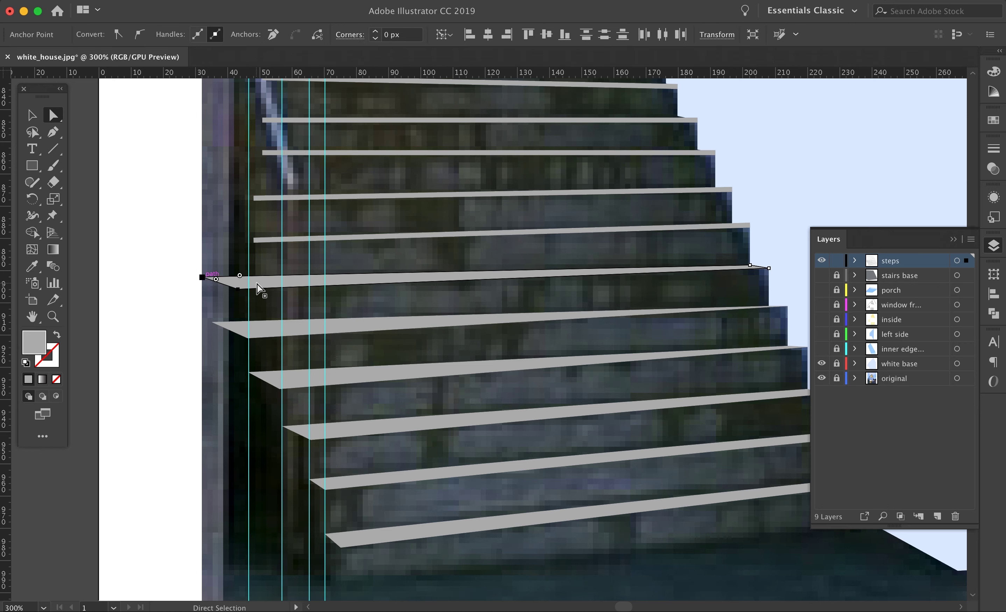
{"action": "left_click", "coordinate": [153, 355]}
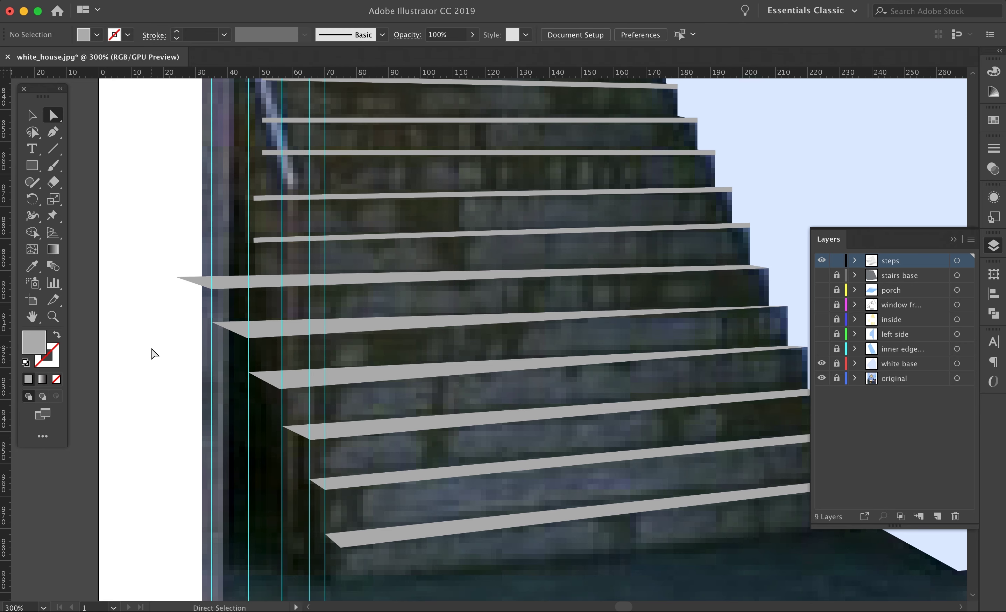
- Extend the left end of the lowest line tread to about X 24.5 px and the next two to about X 17 px
{"action": "left_click", "coordinate": [254, 239]}
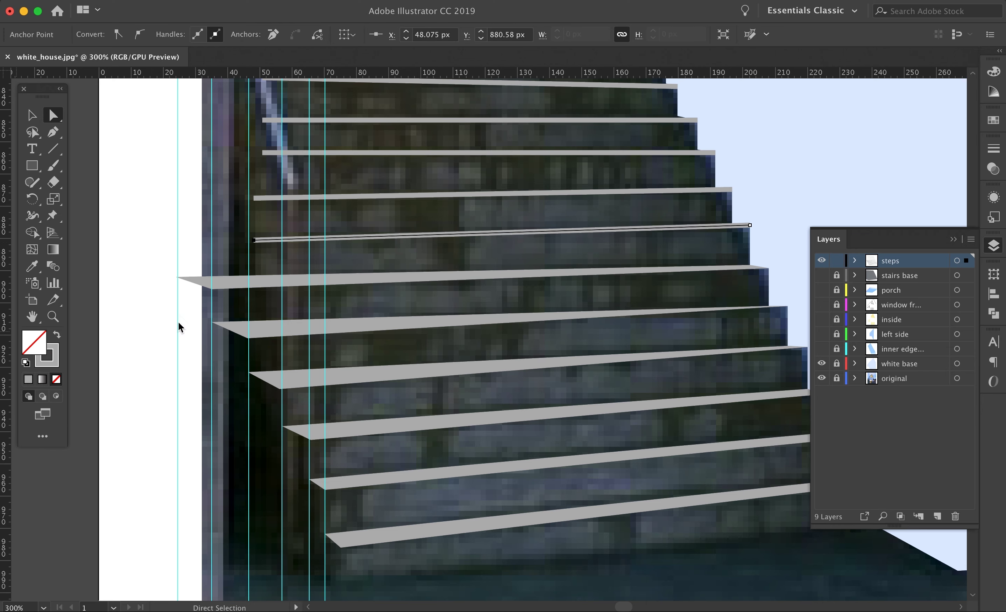
{"action": "left_click_drag", "start_coordinate": [254, 239], "coordinate": [177, 239]}
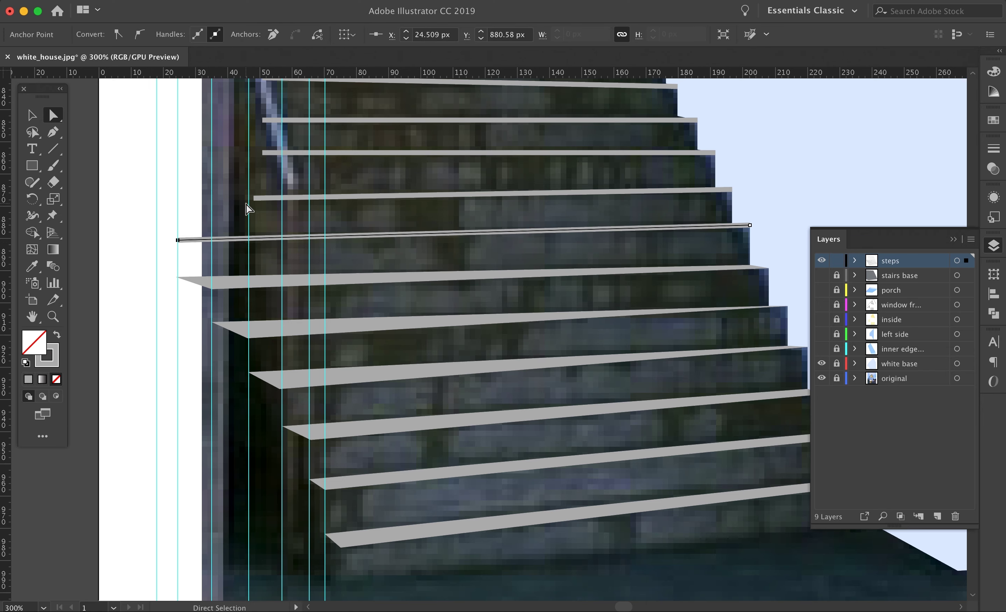
{"action": "left_click_drag", "start_coordinate": [254, 197], "coordinate": [157, 198]}
{"action": "left_click_drag", "start_coordinate": [263, 152], "coordinate": [156, 152]}
{"action": "scroll", "coordinate": [179, 188], "scroll_direction": "up", "scroll_amount": 5}
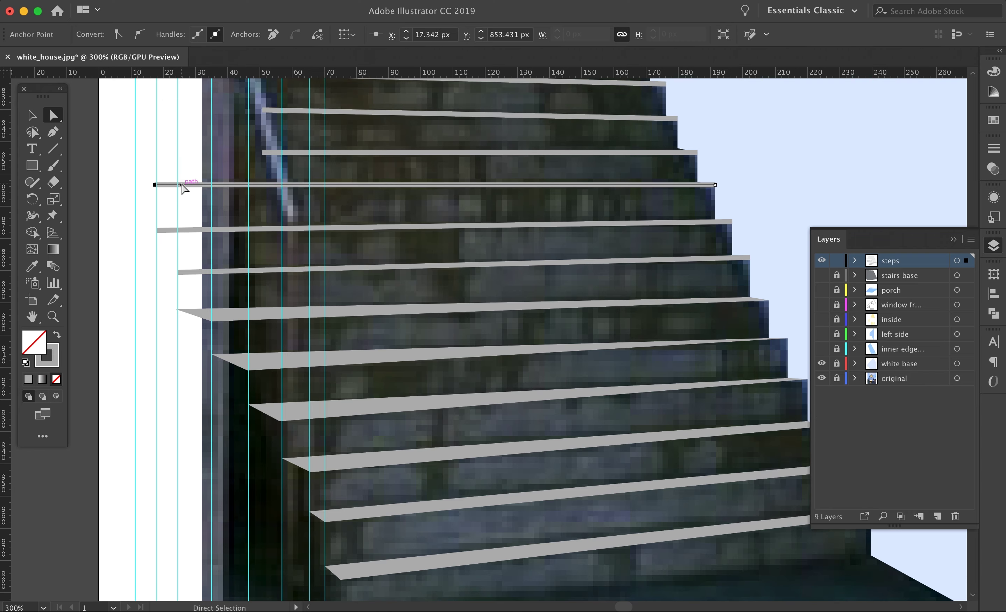
- Extend the left ends of the four uppermost line treads outward past the photo's left edge and deselect
{"action": "left_click_drag", "start_coordinate": [263, 277], "coordinate": [157, 277]}
{"action": "left_click_drag", "start_coordinate": [262, 235], "coordinate": [157, 235]}
{"action": "left_click_drag", "start_coordinate": [253, 198], "coordinate": [157, 199]}
{"action": "left_click_drag", "start_coordinate": [246, 165], "coordinate": [157, 165]}
{"action": "left_click", "coordinate": [128, 234]}
- Resize the artboard so its left edge meets the left edge of the photo
{"action": "key", "text": "super+0"}
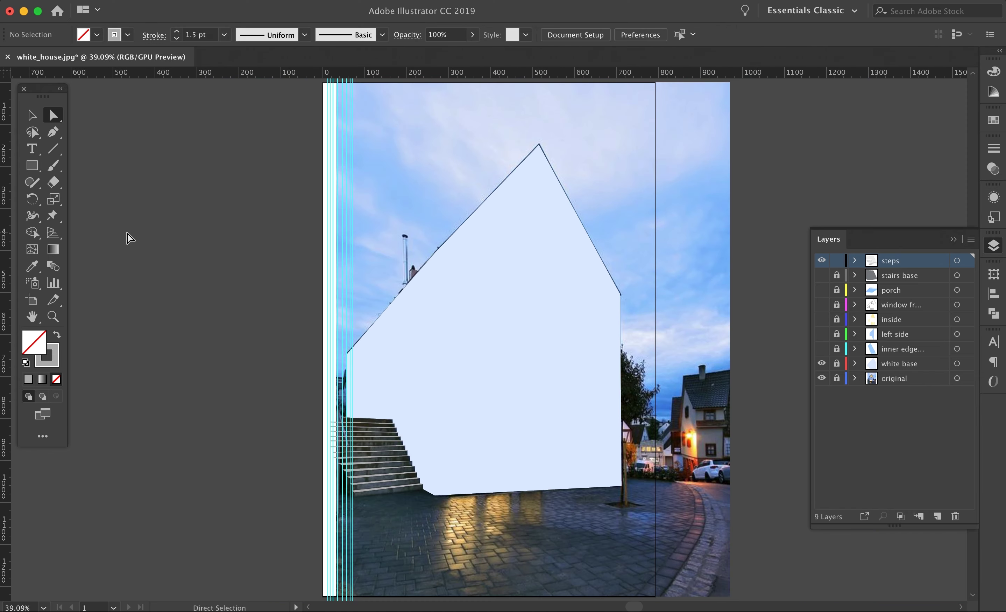
{"action": "key", "text": "shift+o"}
{"action": "left_click_drag", "start_coordinate": [324, 342], "coordinate": [337, 341]}
{"action": "key", "text": "Escape"}
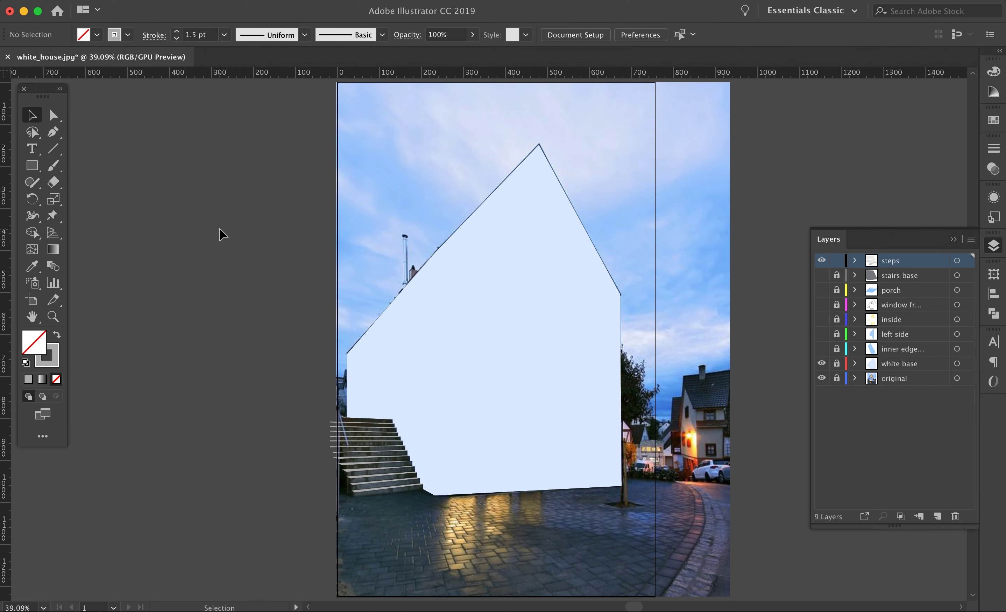
- Show all the hidden layers from stairs base down to the inner edges, and toggle the original photo off and on to compare
{"action": "left_click_drag", "start_coordinate": [822, 275], "coordinate": [822, 349]}
{"action": "left_click", "coordinate": [822, 378]}
{"action": "left_click", "coordinate": [822, 378]}
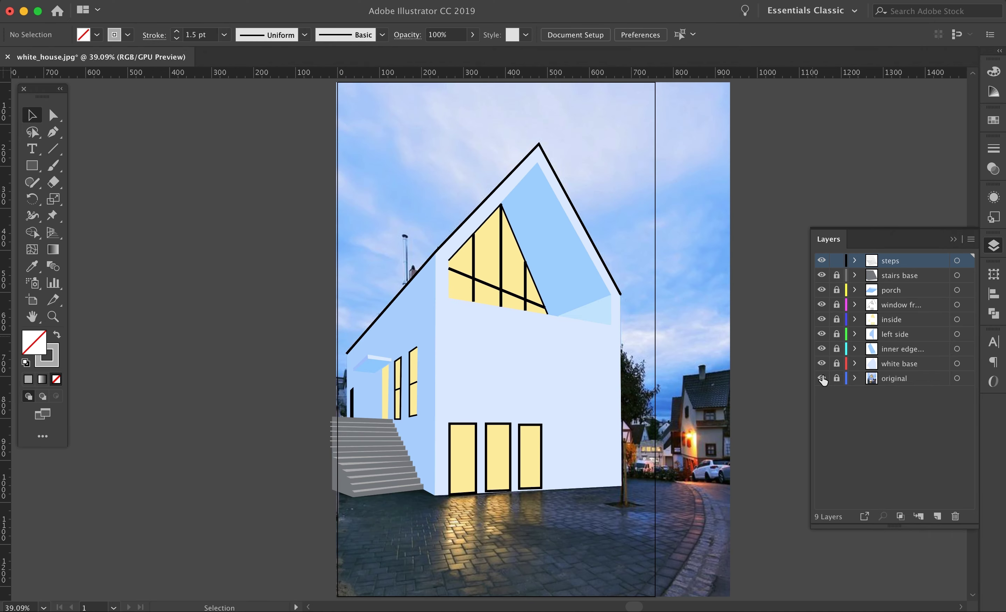
- Add a new layer named "street" directly above the original photo layer
{"action": "left_click", "coordinate": [907, 378]}
{"action": "type", "text": "street"}
{"action": "key", "text": "Return"}
- Trace the street as a closed shape behind the house, reaching beyond the artboard's sides and bottom, and fill it light grey
{"action": "key", "text": "p"}
{"action": "left_click", "coordinate": [611, 471]}
{"action": "left_click_drag", "start_coordinate": [760, 500], "coordinate": [758, 500]}
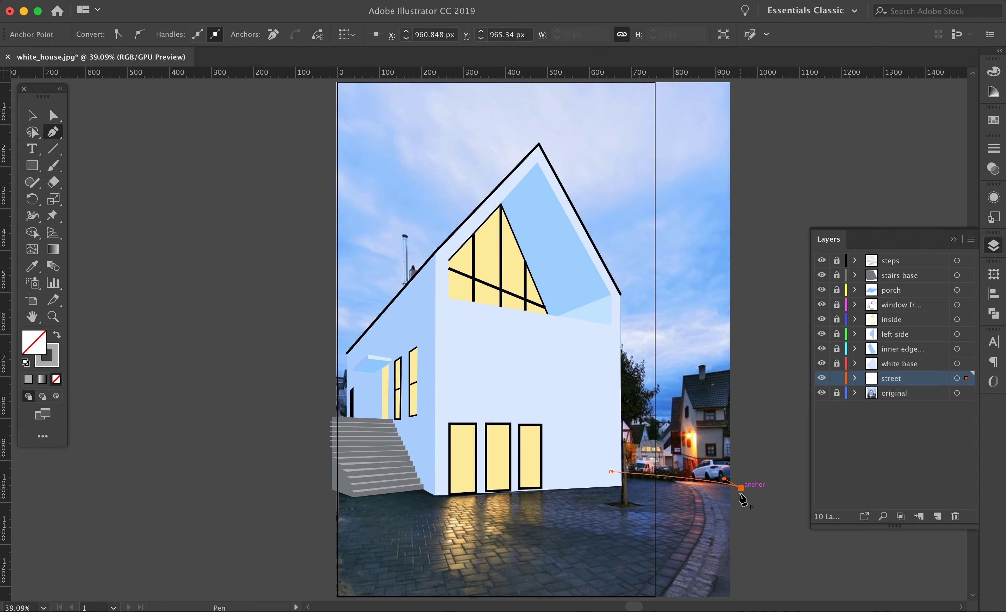
{"action": "scroll", "coordinate": [740, 585], "scroll_direction": "down", "scroll_amount": 1}
{"action": "left_click", "coordinate": [611, 453]}
{"action": "left_click", "coordinate": [57, 335]}
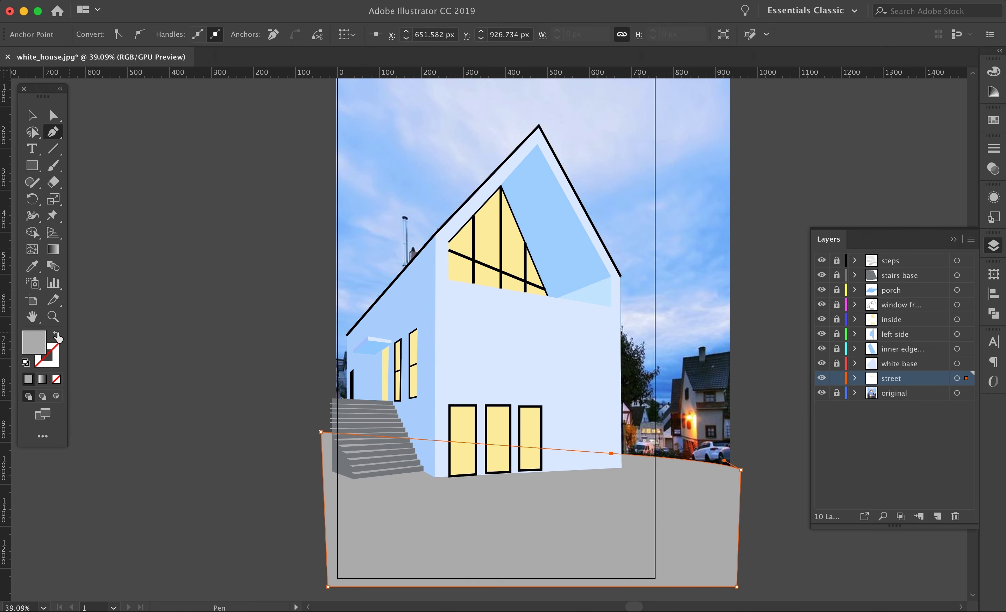
- Deselect the street, pick a darker grey and set it as the stroke with no fill for the next outline
{"action": "left_click", "coordinate": [227, 375]}
{"action": "double_click", "coordinate": [34, 342]}
{"action": "left_click", "coordinate": [475, 308]}
{"action": "left_click", "coordinate": [807, 220]}
{"action": "key", "text": "p"}
{"action": "left_click", "coordinate": [57, 335]}
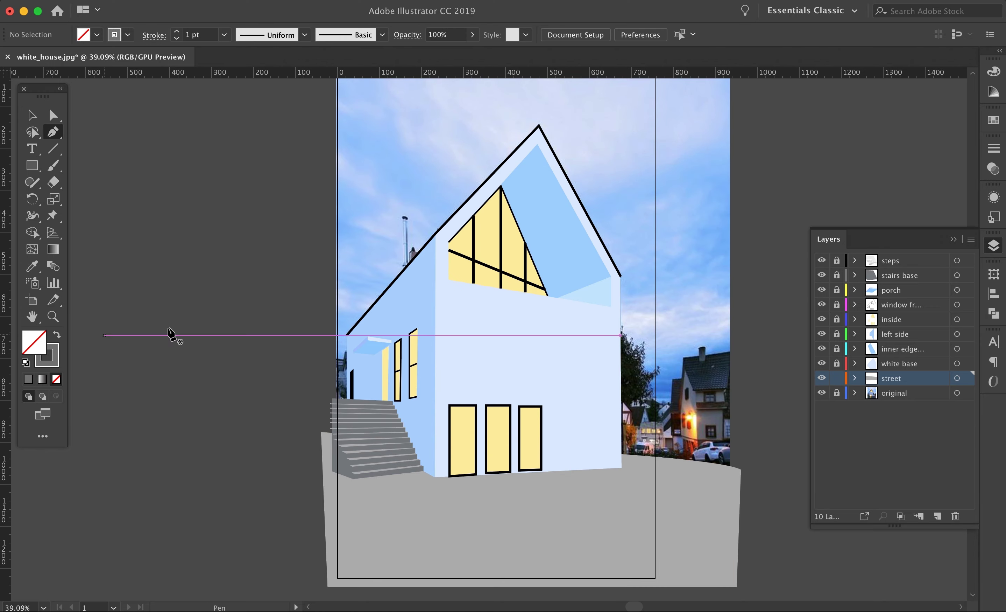
- Start a background outline on the street layer along the neighbouring house's roof, chimney and lower side roof
{"action": "key", "text": "super+equal"}
{"action": "key", "text": "super+equal"}
{"action": "key", "text": "super+equal"}
{"action": "scroll", "coordinate": [679, 318], "scroll_direction": "right", "scroll_amount": 10}
{"action": "scroll", "coordinate": [680, 317], "scroll_direction": "down", "scroll_amount": 4}
{"action": "left_click", "coordinate": [632, 306]}
{"action": "left_click", "coordinate": [631, 284]}
{"action": "left_click", "coordinate": [614, 289]}
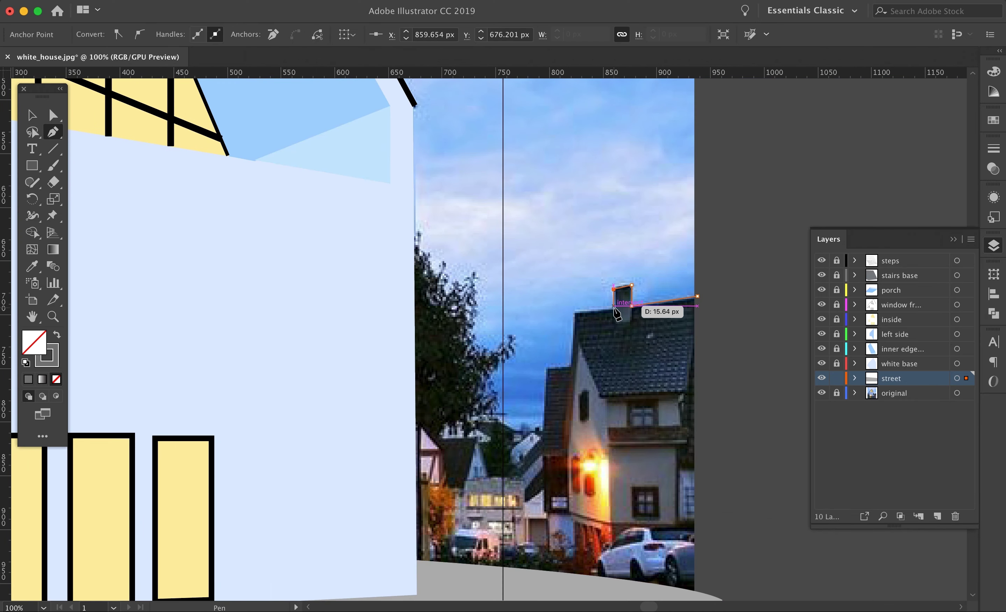
{"action": "left_click", "coordinate": [547, 439]}
- Continue the background outline around the small distant chimney and along the low rooftops towards the tree
{"action": "key", "text": "super+equal"}
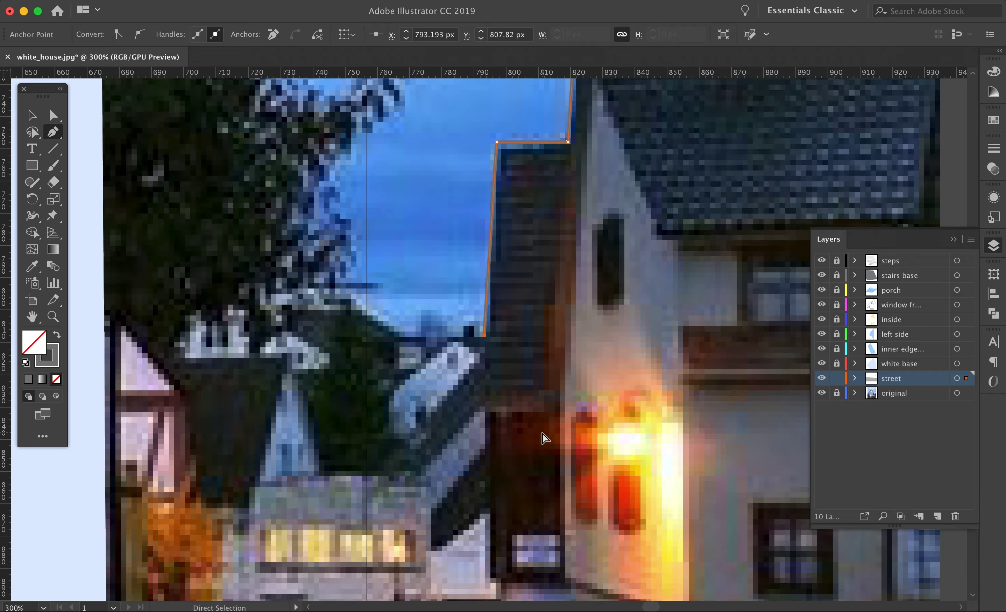
{"action": "key", "text": "super+equal"}
{"action": "scroll", "coordinate": [483, 480], "scroll_direction": "up", "scroll_amount": 3}
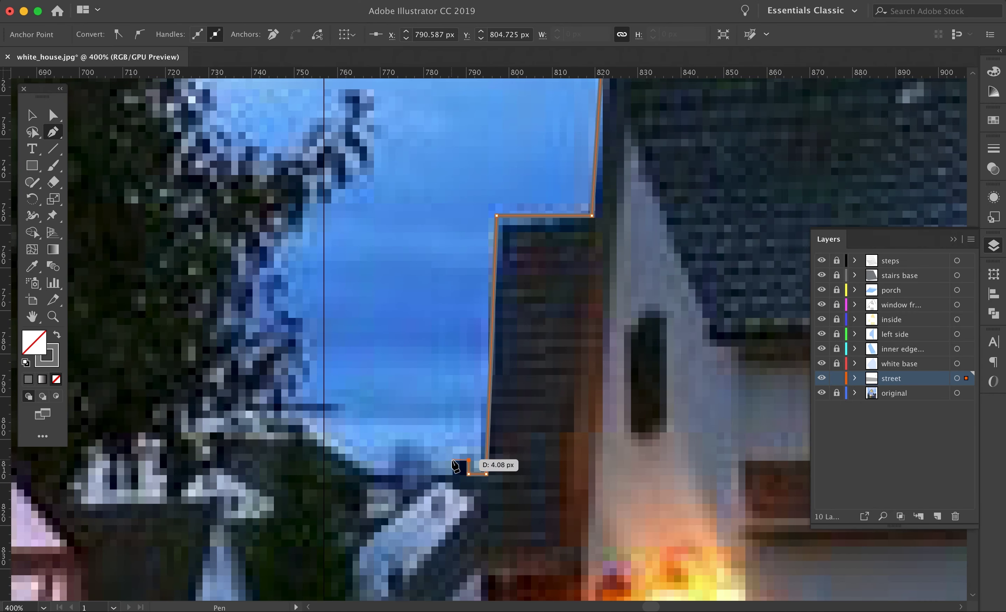
{"action": "left_click", "coordinate": [364, 473]}
{"action": "scroll", "coordinate": [573, 346], "scroll_direction": "left", "scroll_amount": 8}
{"action": "scroll", "coordinate": [573, 346], "scroll_direction": "down", "scroll_amount": 2}
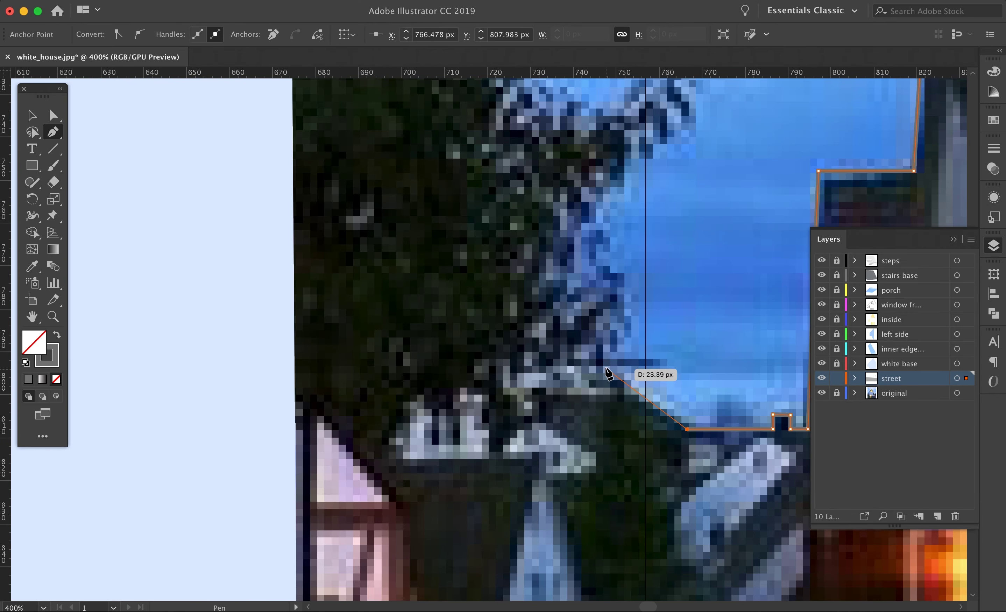
- Continue the outline in short jagged segments up the tree's lower right foliage and around its protruding branch
{"action": "left_click", "coordinate": [628, 154]}
{"action": "left_click", "coordinate": [650, 160]}
{"action": "left_click", "coordinate": [657, 150]}
{"action": "left_click", "coordinate": [668, 150]}
{"action": "scroll", "coordinate": [693, 254], "scroll_direction": "up", "scroll_amount": 3}
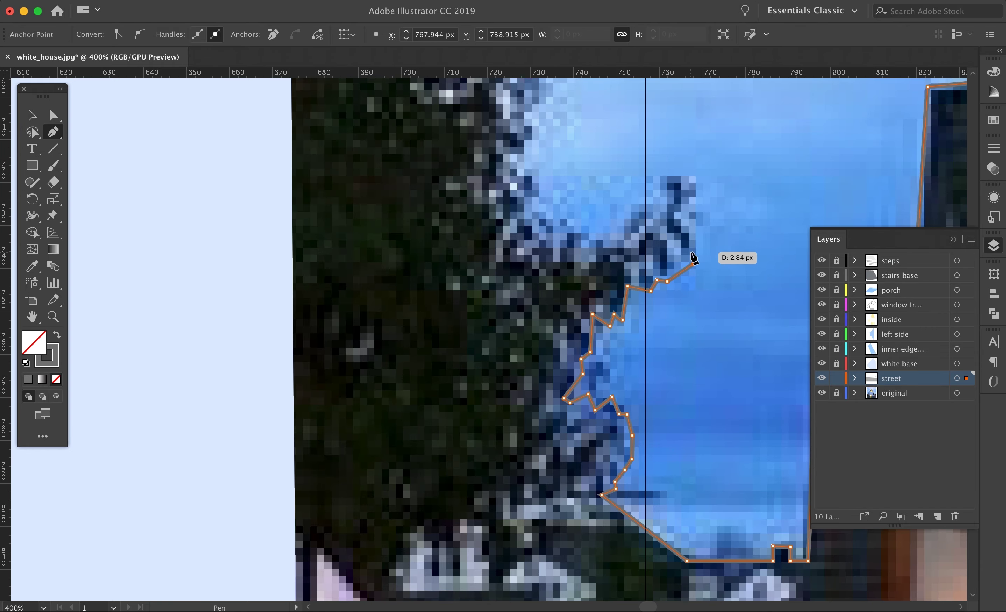
{"action": "left_click", "coordinate": [530, 153]}
- Trace the tree's upper foliage with jagged segments up to its top and end the run behind the white house wall
{"action": "scroll", "coordinate": [530, 153], "scroll_direction": "up", "scroll_amount": 5}
{"action": "scroll", "coordinate": [530, 153], "scroll_direction": "left", "scroll_amount": 1}
{"action": "left_click", "coordinate": [562, 355]}
{"action": "left_click", "coordinate": [572, 346]}
{"action": "left_click", "coordinate": [563, 328]}
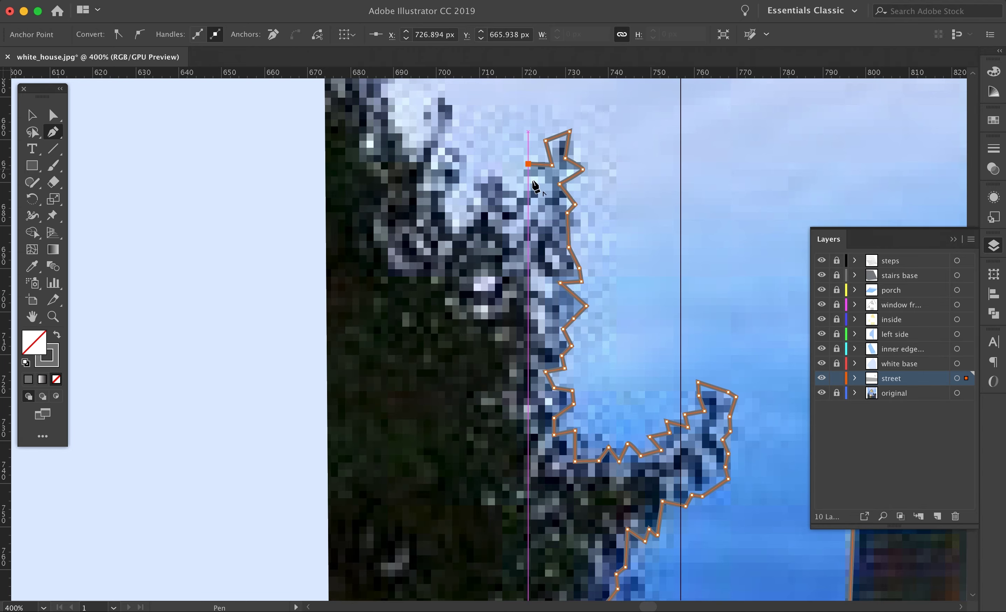
{"action": "left_click", "coordinate": [432, 137]}
{"action": "left_click", "coordinate": [409, 148]}
{"action": "left_click", "coordinate": [402, 128]}
{"action": "left_click", "coordinate": [390, 123]}
{"action": "left_click_drag", "start_coordinate": [390, 123], "coordinate": [421, 305]}
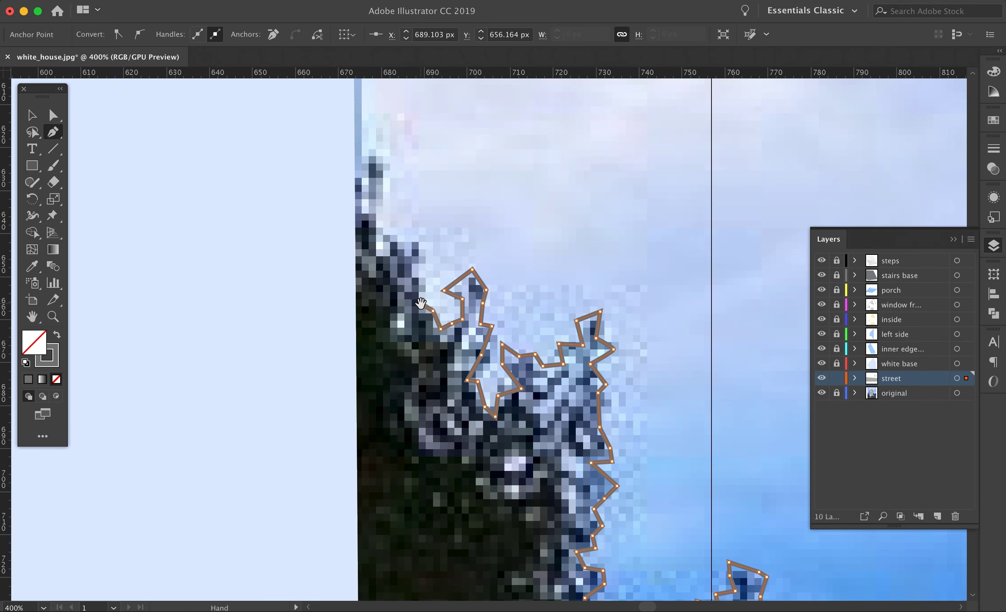
{"action": "left_click", "coordinate": [343, 167]}
- Carry the outline behind the house to its left side and around the background beside the stairs
{"action": "scroll", "coordinate": [564, 298], "scroll_direction": "left", "scroll_amount": 20}
{"action": "scroll", "coordinate": [251, 391], "scroll_direction": "down", "scroll_amount": 5}
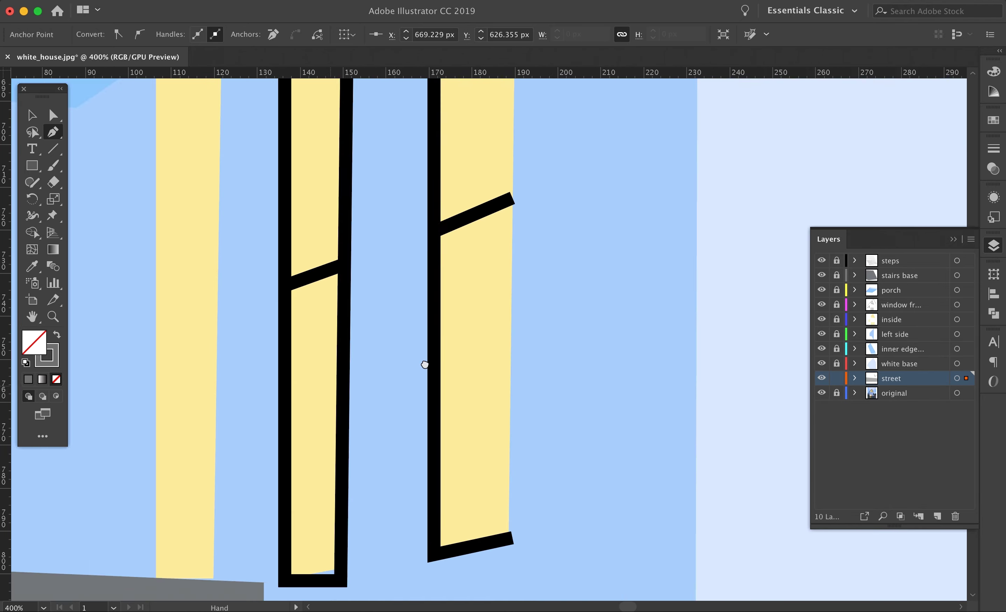
{"action": "left_click", "coordinate": [306, 305]}
{"action": "left_click", "coordinate": [227, 298]}
{"action": "left_click_drag", "start_coordinate": [231, 461], "coordinate": [248, 200]}
{"action": "left_click", "coordinate": [219, 482]}
- Run the outline back across the street area to the photo's right side and close it at the neighbouring roof's starting point
{"action": "left_click_drag", "start_coordinate": [762, 412], "coordinate": [408, 361]}
{"action": "left_click_drag", "start_coordinate": [762, 474], "coordinate": [206, 288]}
{"action": "left_click", "coordinate": [434, 396]}
{"action": "left_click_drag", "start_coordinate": [824, 453], "coordinate": [124, 367]}
{"action": "left_click", "coordinate": [778, 471]}
{"action": "left_click_drag", "start_coordinate": [742, 103], "coordinate": [708, 468]}
{"action": "left_click_drag", "start_coordinate": [717, 256], "coordinate": [706, 469]}
{"action": "left_click", "coordinate": [654, 216]}
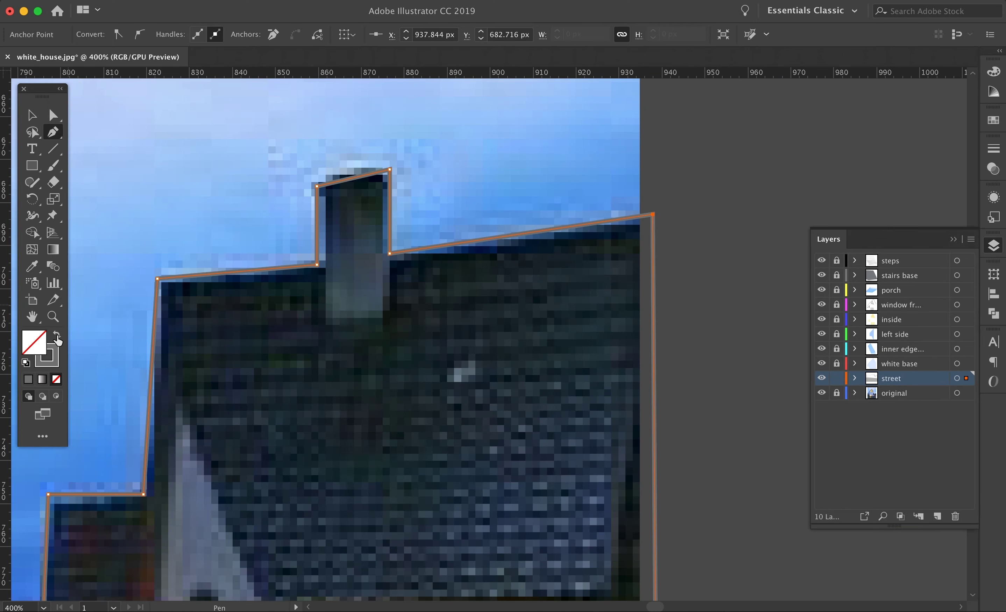
- Turn the background silhouette's gray outline into a solid gray fill with no stroke and deselect it
{"action": "left_click", "coordinate": [57, 335]}
{"action": "key", "text": "super+0"}
{"action": "left_click", "coordinate": [32, 115]}
{"action": "left_click", "coordinate": [248, 401]}
- Hide the original photo layer and lock the street layer
{"action": "left_click", "coordinate": [821, 392]}
{"action": "left_click", "coordinate": [33, 299]}
{"action": "left_click_drag", "start_coordinate": [648, 331], "coordinate": [722, 337]}
{"action": "key", "text": "Escape"}
{"action": "left_click", "coordinate": [838, 378]}
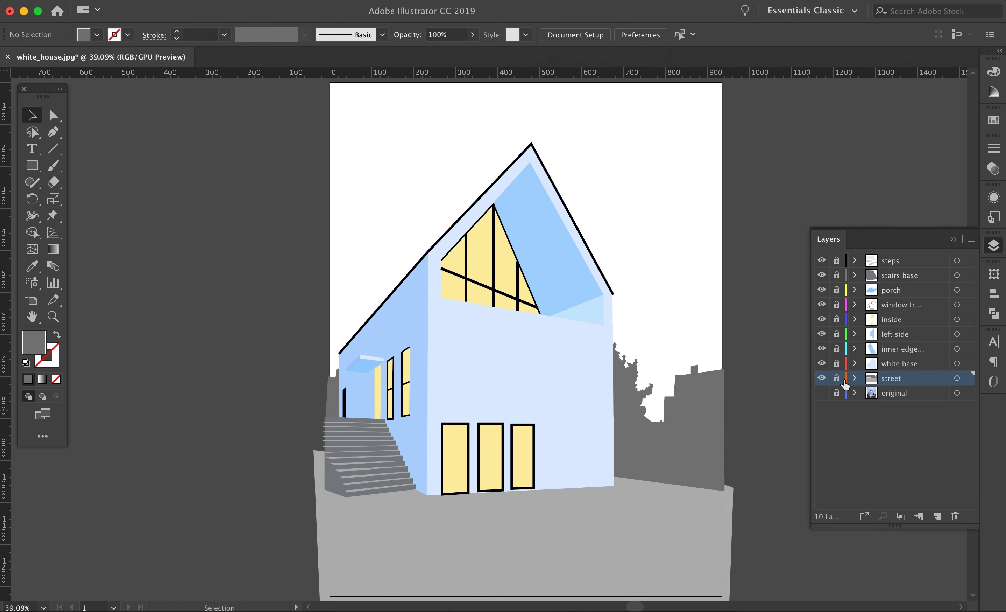
- Add a new layer directly above the original layer and name it sky
{"action": "left_click", "coordinate": [903, 393]}
{"action": "left_click", "coordinate": [937, 516]}
{"action": "double_click", "coordinate": [892, 393]}
- Draw a background rectangle on the sky layer, slightly wider than the artboard and reaching from its top down to the street
{"action": "scroll", "coordinate": [540, 281], "scroll_direction": "up", "scroll_amount": 1}
{"action": "key", "text": "m"}
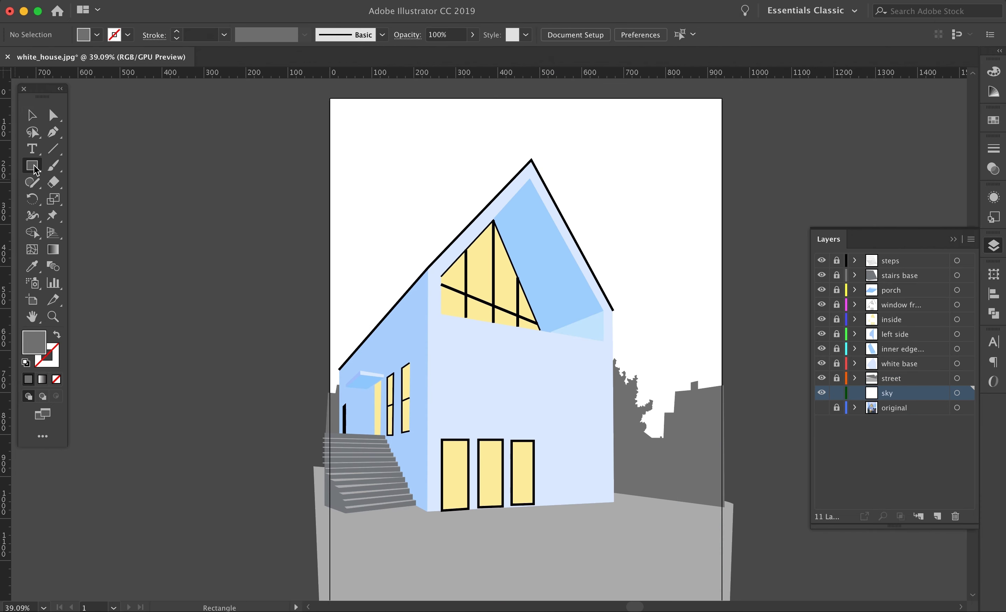
{"action": "key", "text": "shift+x"}
{"action": "left_click_drag", "start_coordinate": [326, 94], "coordinate": [731, 513]}
{"action": "key", "text": "shift+x"}
- Fill the sky rectangle with a pale cyan color and deselect it
{"action": "double_click", "coordinate": [35, 343]}
{"action": "left_click", "coordinate": [532, 218]}
{"action": "left_click", "coordinate": [807, 221]}
{"action": "double_click", "coordinate": [34, 343]}
{"action": "left_click", "coordinate": [677, 298]}
{"action": "left_click", "coordinate": [802, 219]}
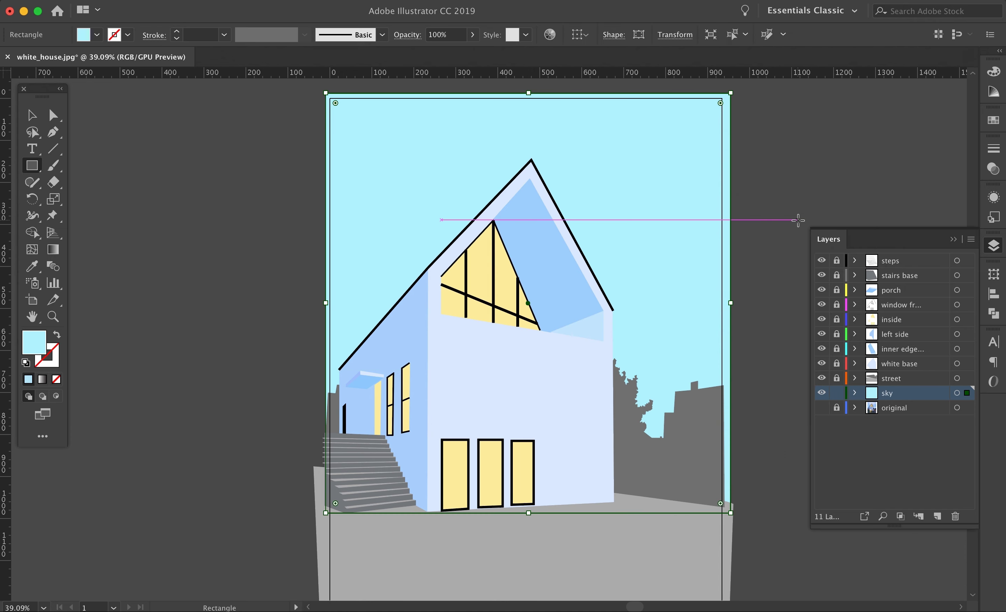
{"action": "key", "text": "v"}
{"action": "left_click", "coordinate": [121, 174]}
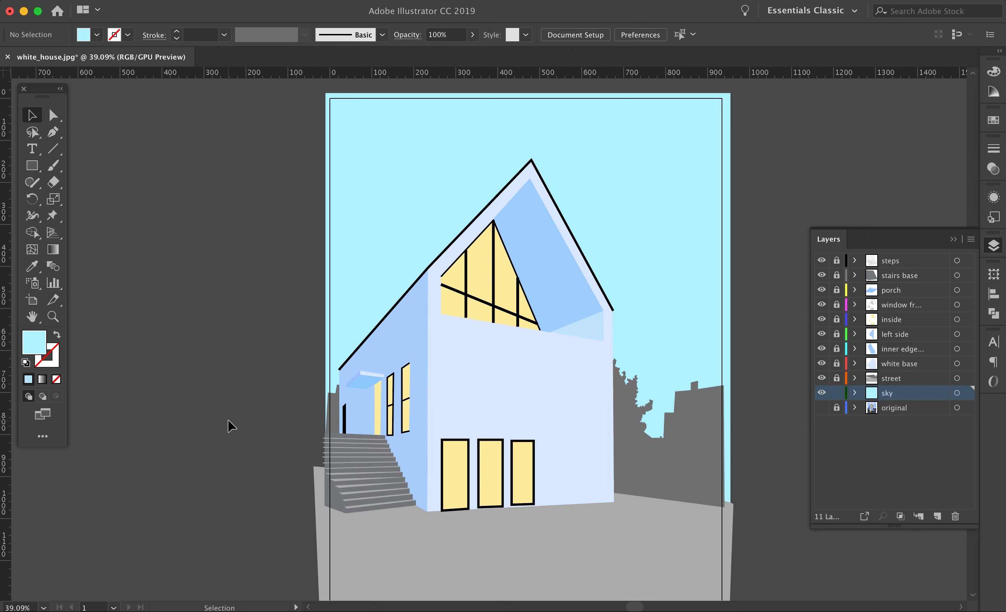
- Save the document as the Illustrator file white_house.ai
{"action": "key", "text": "super+s"}
{"action": "left_click", "coordinate": [960, 535]}
{"action": "key", "text": "Return"}
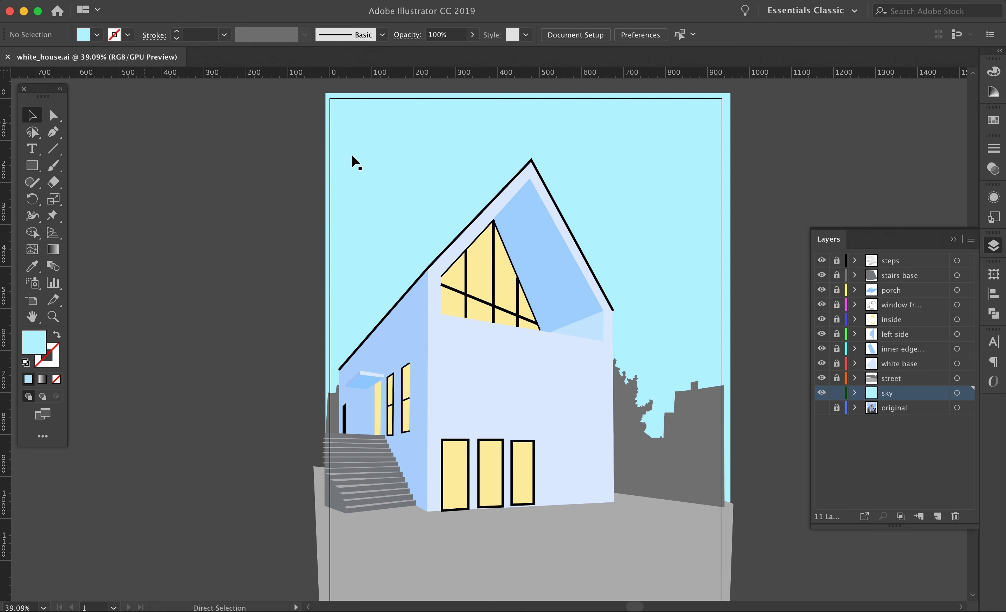
- Lock the sky layer, then unlock the window frames layer and make it active
{"action": "left_click", "coordinate": [837, 393]}
{"action": "left_click", "coordinate": [837, 305]}
{"action": "left_click", "coordinate": [917, 308]}
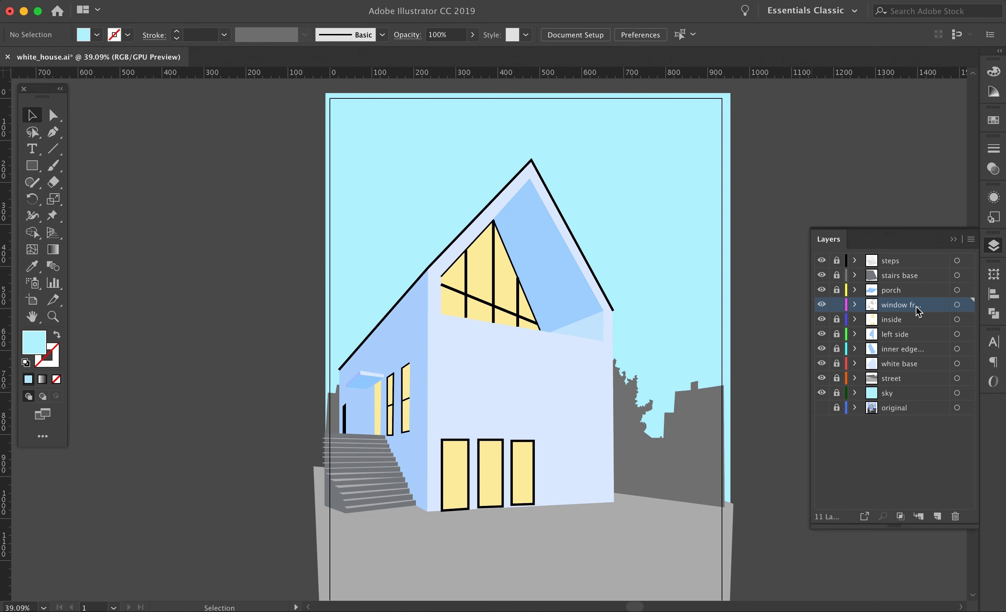
- Delete the right segment of the narrow side window's frame and move its bottom end point onto the glass's right edge
{"action": "key", "text": "super+equal"}
{"action": "key", "text": "super+equal"}
{"action": "key", "text": "super+equal"}
{"action": "key", "text": "super+equal"}
{"action": "key", "text": "super+equal"}
{"action": "key", "text": "super+equal"}
{"action": "left_click_drag", "start_coordinate": [206, 412], "coordinate": [464, 349]}
{"action": "scroll", "coordinate": [412, 309], "scroll_direction": "down", "scroll_amount": 9}
{"action": "scroll", "coordinate": [412, 309], "scroll_direction": "left", "scroll_amount": 4}
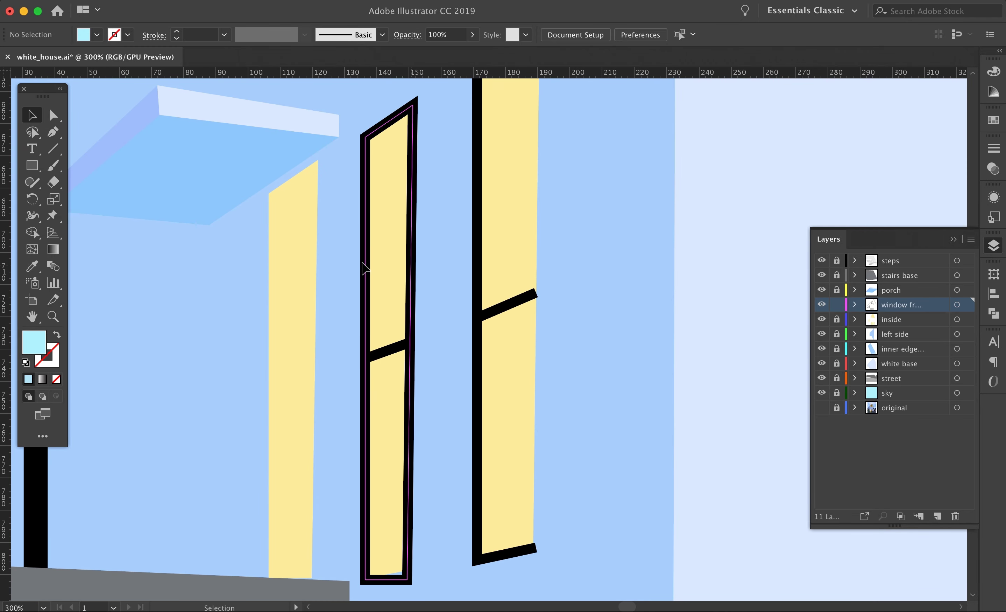
{"action": "left_click", "coordinate": [414, 255]}
{"action": "key", "text": "Delete"}
{"action": "key", "text": "a"}
{"action": "left_click", "coordinate": [412, 578]}
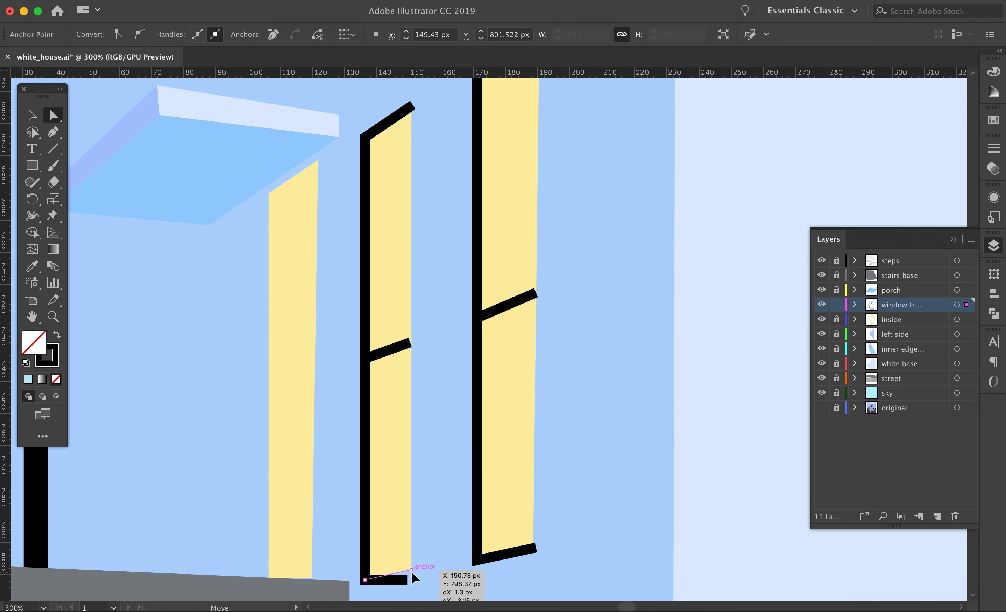
{"action": "left_click", "coordinate": [433, 489]}
- Select the thin strokes of the roof, the triangular window and both side windows and expand them into filled shapes
{"action": "scroll", "coordinate": [434, 490], "scroll_direction": "up", "scroll_amount": 5}
{"action": "left_click", "coordinate": [366, 243]}
{"action": "left_click", "coordinate": [479, 177], "text": "shift"}
{"action": "left_click", "coordinate": [507, 399]}
{"action": "left_click", "coordinate": [402, 439], "text": "shift"}
{"action": "key", "text": "v"}
{"action": "left_click", "coordinate": [366, 417]}
{"action": "left_click", "coordinate": [478, 410], "text": "shift"}
{"action": "scroll", "coordinate": [502, 404], "scroll_direction": "right", "scroll_amount": 15}
{"action": "scroll", "coordinate": [501, 404], "scroll_direction": "up", "scroll_amount": 15}
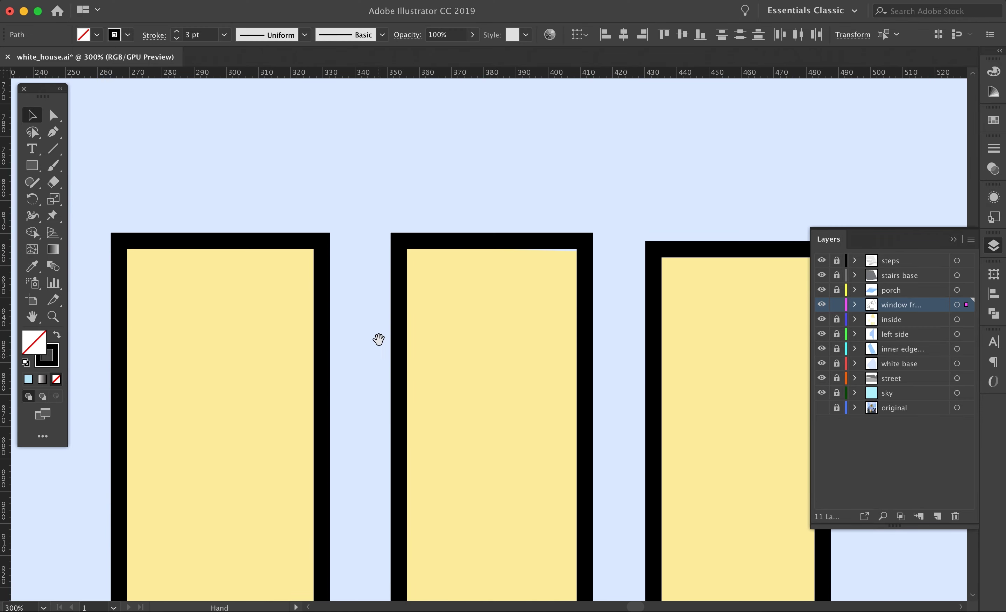
{"action": "key", "text": "super+a"}
{"action": "key", "text": "super+0"}
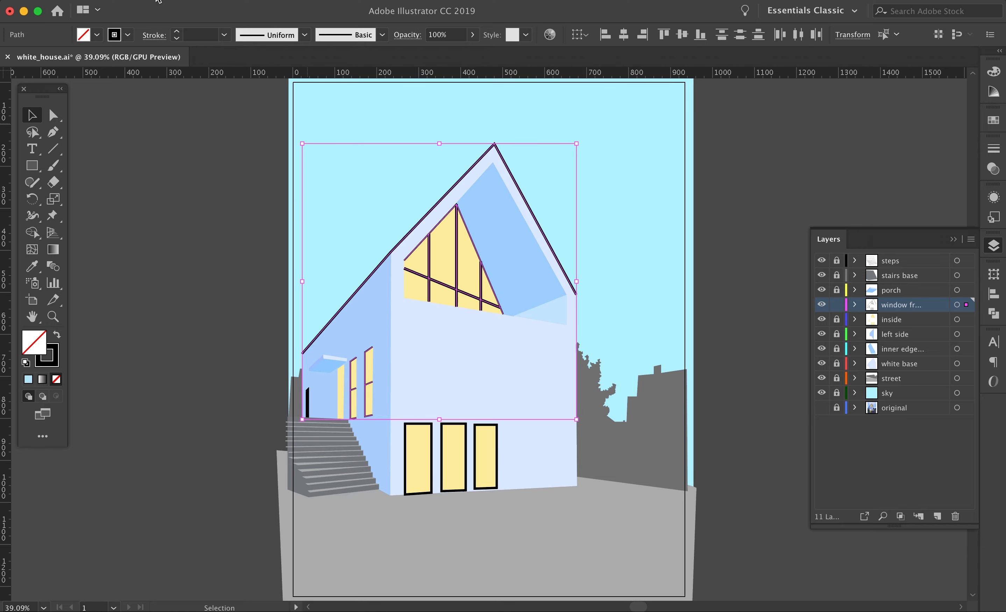
{"action": "left_click", "coordinate": [172, 1]}
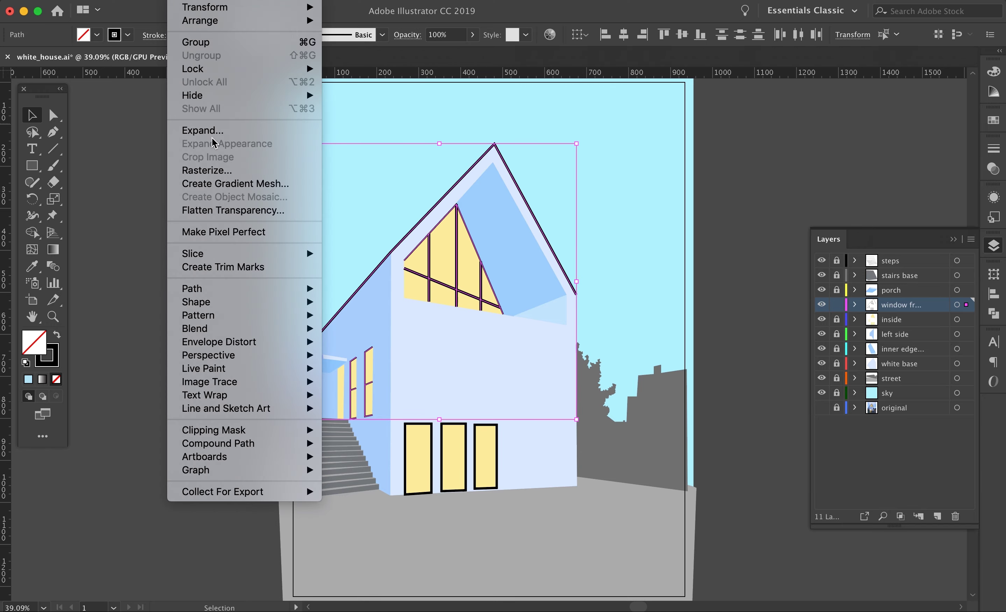
{"action": "left_click", "coordinate": [212, 134]}
{"action": "key", "text": "Return"}
{"action": "left_click", "coordinate": [339, 334]}
- Move the lower end corner of the narrow side window's top frame bar onto the glass's upper right corner
{"action": "key", "text": "super+equal"}
{"action": "key", "text": "super+equal"}
{"action": "key", "text": "super+equal"}
{"action": "key", "text": "super+equal"}
{"action": "key", "text": "super+equal"}
{"action": "key", "text": "super+equal"}
{"action": "scroll", "coordinate": [288, 333], "scroll_direction": "left", "scroll_amount": 15}
{"action": "scroll", "coordinate": [288, 333], "scroll_direction": "down", "scroll_amount": 2}
{"action": "left_click", "coordinate": [54, 114]}
{"action": "key", "text": "super+equal"}
{"action": "key", "text": "super+equal"}
{"action": "key", "text": "super+equal"}
{"action": "key", "text": "super+equal"}
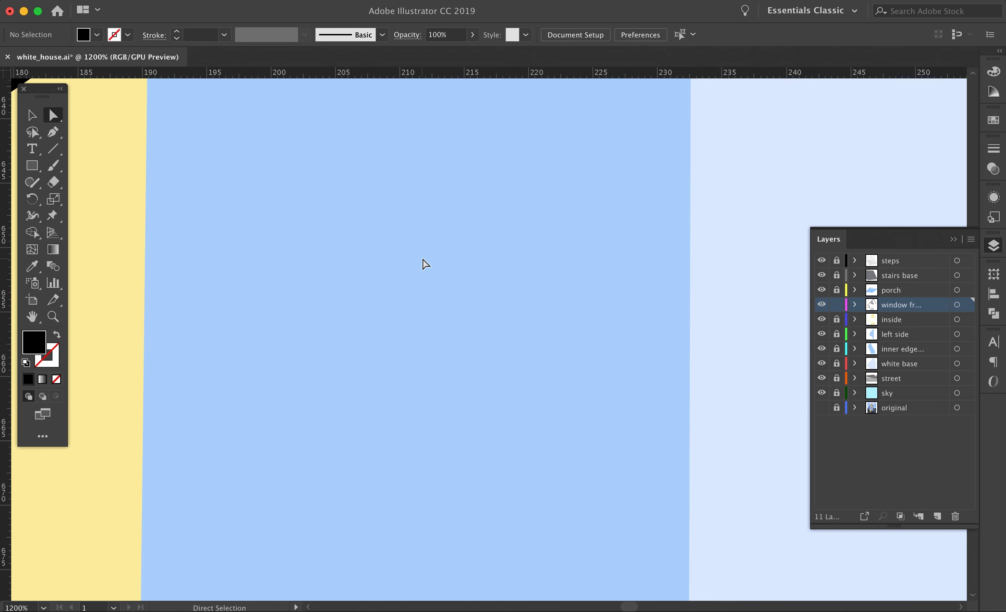
{"action": "left_click_drag", "start_coordinate": [319, 287], "coordinate": [312, 292]}
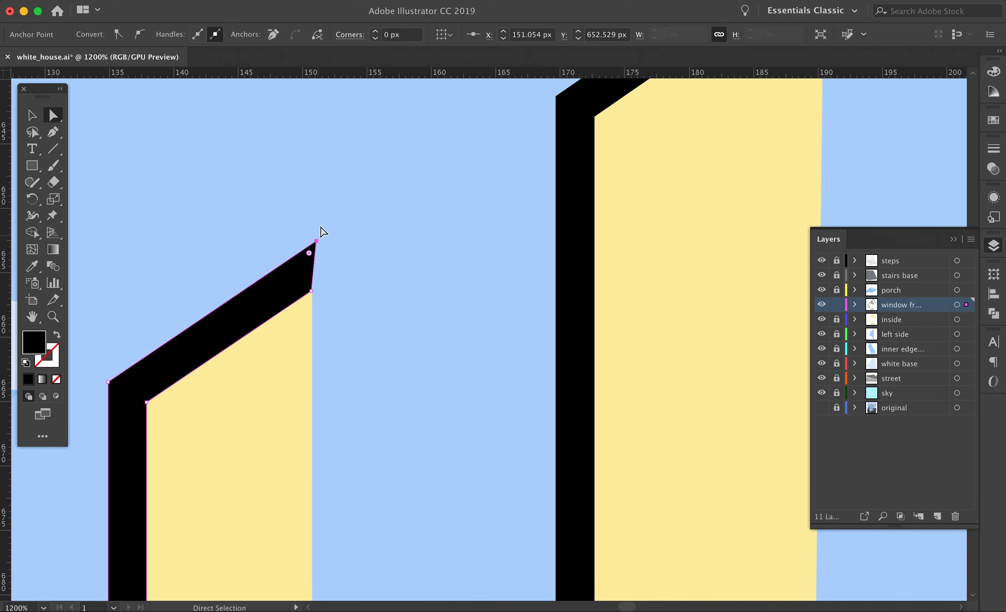
- Align the upper end corner of the narrow window's top frame bar vertically with the glass's right edge
{"action": "key", "text": "super+equal"}
{"action": "key", "text": "super+equal"}
{"action": "key", "text": "super+equal"}
{"action": "key", "text": "super+equal"}
{"action": "scroll", "coordinate": [462, 207], "scroll_direction": "down", "scroll_amount": 4}
{"action": "left_click_drag", "start_coordinate": [479, 180], "coordinate": [514, 165]}
{"action": "key", "text": "super+equal"}
{"action": "key", "text": "super+equal"}
{"action": "key", "text": "super+equal"}
{"action": "key", "text": "super+equal"}
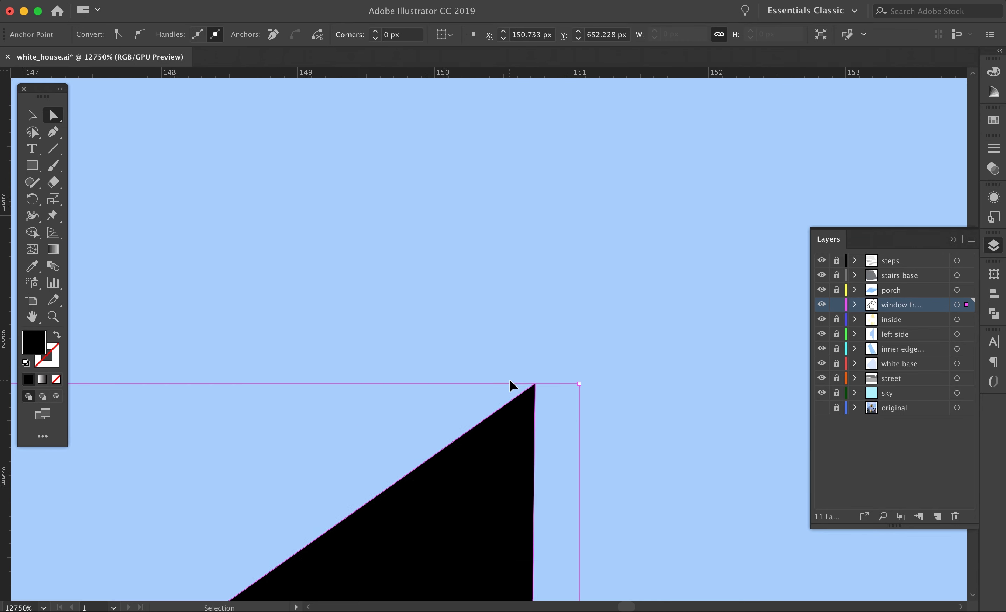
{"action": "scroll", "coordinate": [494, 350], "scroll_direction": "down", "scroll_amount": 15}
{"action": "left_click", "coordinate": [444, 358]}
- Move the upper end corner of the narrow side window's crossbar onto the glass's right edge
{"action": "scroll", "coordinate": [476, 342], "scroll_direction": "down", "scroll_amount": 20}
{"action": "scroll", "coordinate": [508, 501], "scroll_direction": "right", "scroll_amount": 2}
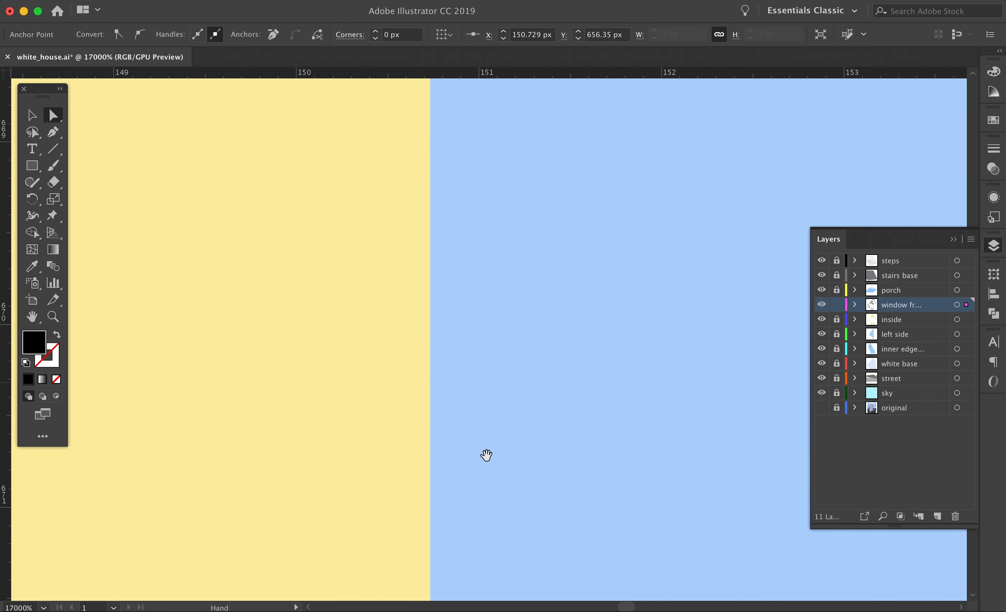
{"action": "scroll", "coordinate": [487, 366], "scroll_direction": "left", "scroll_amount": 2}
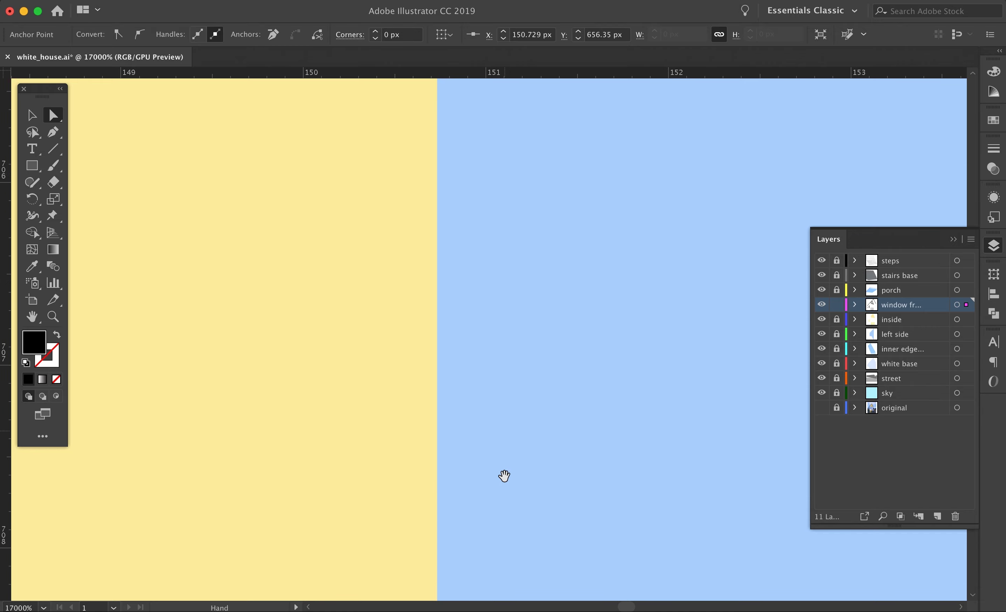
{"action": "left_click_drag", "start_coordinate": [504, 475], "coordinate": [498, 329]}
{"action": "key", "text": "super+minus"}
{"action": "key", "text": "super+minus"}
{"action": "left_click_drag", "start_coordinate": [433, 392], "coordinate": [444, 120]}
{"action": "left_click_drag", "start_coordinate": [433, 413], "coordinate": [450, 307]}
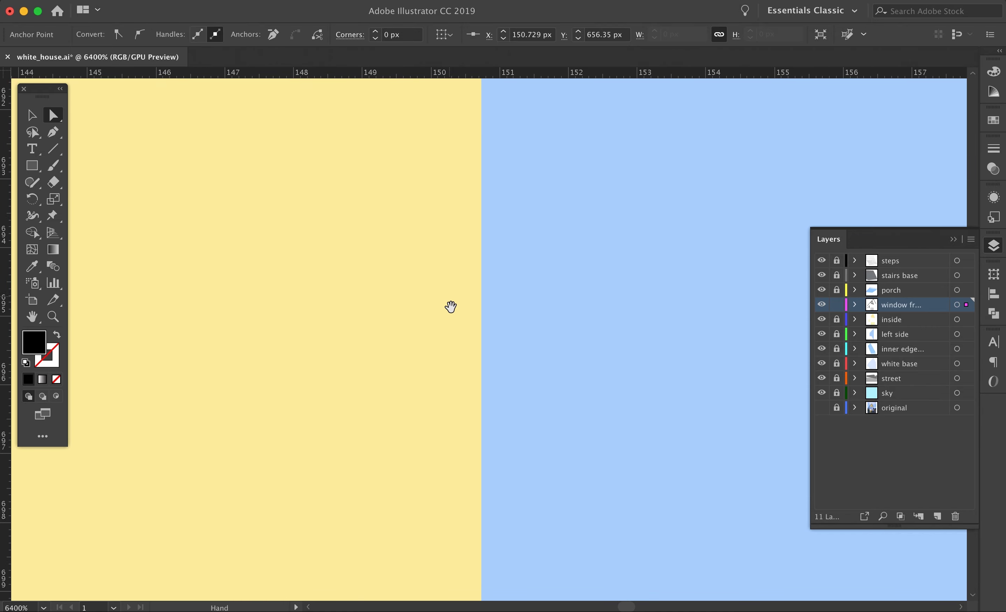
{"action": "key", "text": "super+minus"}
{"action": "key", "text": "super+minus"}
{"action": "key", "text": "super+minus"}
{"action": "key", "text": "super+minus"}
{"action": "key", "text": "super+minus"}
{"action": "key", "text": "super+minus"}
{"action": "scroll", "coordinate": [460, 346], "scroll_direction": "down", "scroll_amount": 15}
{"action": "left_click", "coordinate": [430, 301]}
{"action": "key", "text": "super+plus"}
{"action": "key", "text": "super+plus"}
{"action": "key", "text": "super+plus"}
{"action": "key", "text": "super+plus"}
{"action": "key", "text": "super+plus"}
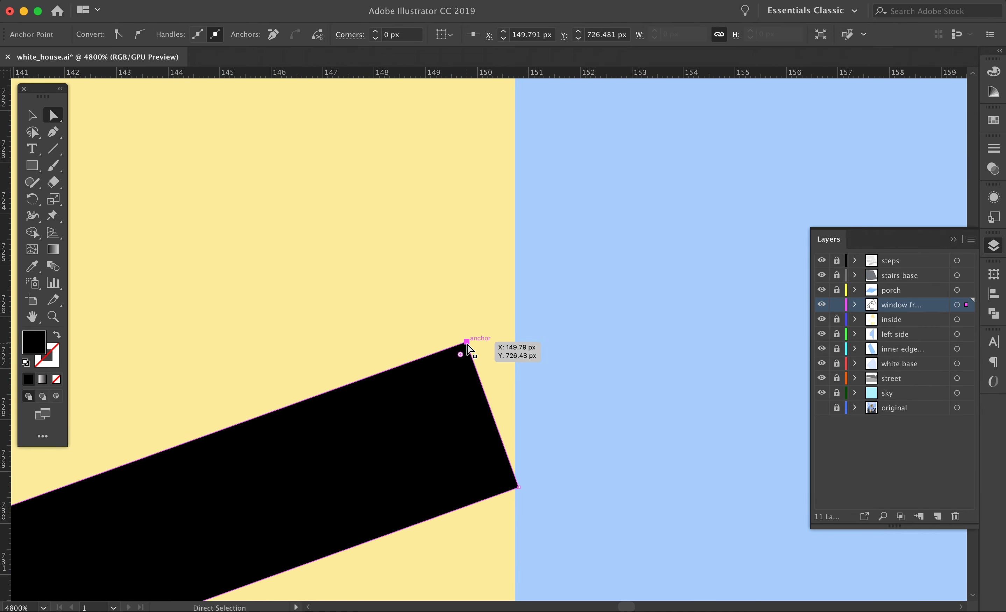
{"action": "left_click_drag", "start_coordinate": [515, 327], "coordinate": [517, 485]}
- Align the lower end corner of the narrow window's crossbar with the glass's right edge
{"action": "scroll", "coordinate": [515, 494], "scroll_direction": "up", "scroll_amount": 5}
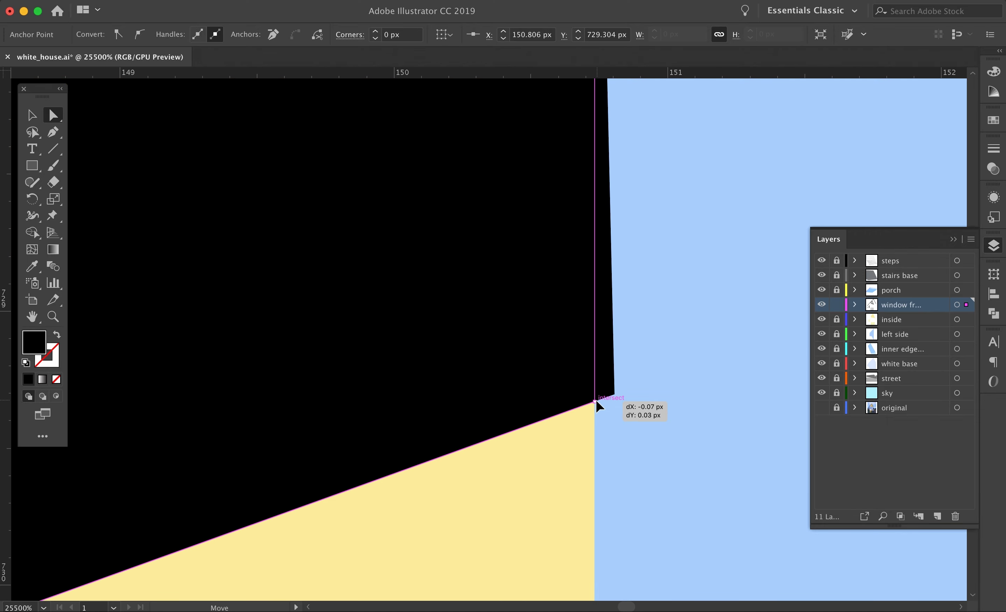
{"action": "left_click_drag", "start_coordinate": [595, 401], "coordinate": [596, 401]}
{"action": "left_click", "coordinate": [624, 439]}
- Align both end corners of the narrow side window's bottom frame bar with the glass's right edge
{"action": "key", "text": "super+minus"}
{"action": "key", "text": "super+minus"}
{"action": "key", "text": "super+minus"}
{"action": "key", "text": "super+minus"}
{"action": "key", "text": "super+minus"}
{"action": "key", "text": "super+minus"}
{"action": "key", "text": "super+minus"}
{"action": "left_click_drag", "start_coordinate": [552, 466], "coordinate": [585, 231]}
{"action": "left_click_drag", "start_coordinate": [548, 405], "coordinate": [544, 107]}
{"action": "left_click_drag", "start_coordinate": [520, 515], "coordinate": [439, 376]}
{"action": "key", "text": "super+plus"}
{"action": "key", "text": "super+plus"}
{"action": "key", "text": "super+plus"}
{"action": "key", "text": "super+plus"}
{"action": "left_click_drag", "start_coordinate": [521, 252], "coordinate": [544, 246]}
{"action": "left_click_drag", "start_coordinate": [566, 452], "coordinate": [545, 457]}
{"action": "left_click", "coordinate": [676, 426]}
{"action": "left_click_drag", "start_coordinate": [690, 424], "coordinate": [523, 449]}
- Unite the narrow side window's frame and crossbar into one shape with Pathfinder
{"action": "key", "text": "super+minus"}
{"action": "key", "text": "super+minus"}
{"action": "key", "text": "super+minus"}
{"action": "key", "text": "super+minus"}
{"action": "key", "text": "super+minus"}
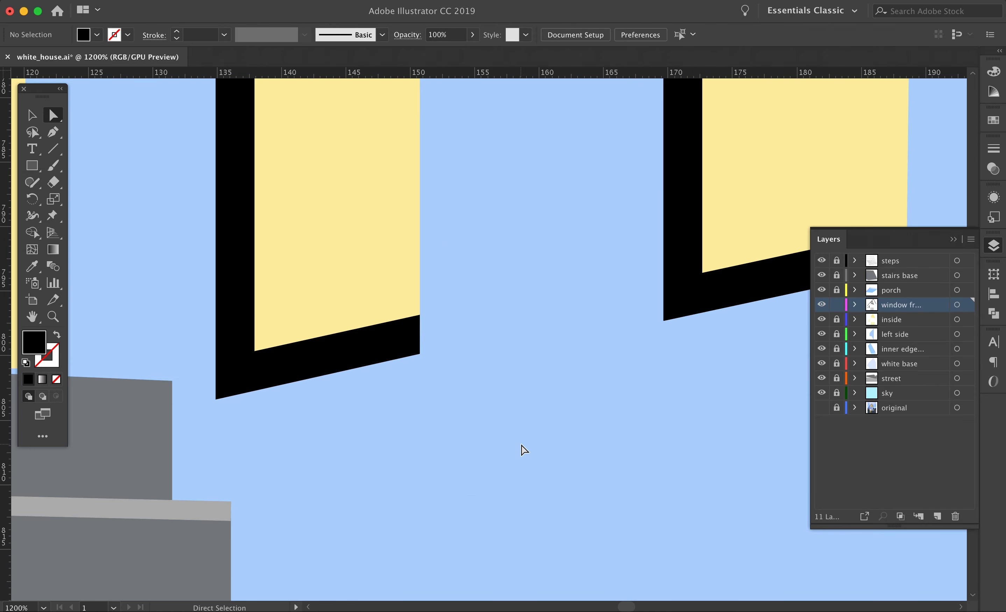
{"action": "left_click_drag", "start_coordinate": [515, 132], "coordinate": [474, 568]}
{"action": "left_click_drag", "start_coordinate": [425, 103], "coordinate": [395, 404]}
{"action": "key", "text": "v"}
{"action": "left_click", "coordinate": [248, 359]}
{"action": "left_click", "coordinate": [186, 342], "text": "shift"}
{"action": "left_click", "coordinate": [993, 313]}
{"action": "left_click", "coordinate": [823, 304]}
- Unite the frame and crossbar of the wider side window into one shape
{"action": "left_click", "coordinate": [696, 191]}
{"action": "left_click", "coordinate": [624, 277], "text": "shift"}
{"action": "left_click", "coordinate": [823, 304]}
- Align both end corners of the wider side window's crossbar with the glass's right edge
{"action": "left_click", "coordinate": [54, 116]}
{"action": "left_click_drag", "start_coordinate": [827, 200], "coordinate": [508, 433]}
{"action": "key", "text": "super+plus"}
{"action": "key", "text": "super+plus"}
{"action": "key", "text": "super+plus"}
{"action": "key", "text": "super+plus"}
{"action": "left_click_drag", "start_coordinate": [682, 429], "coordinate": [221, 475]}
{"action": "left_click", "coordinate": [448, 266]}
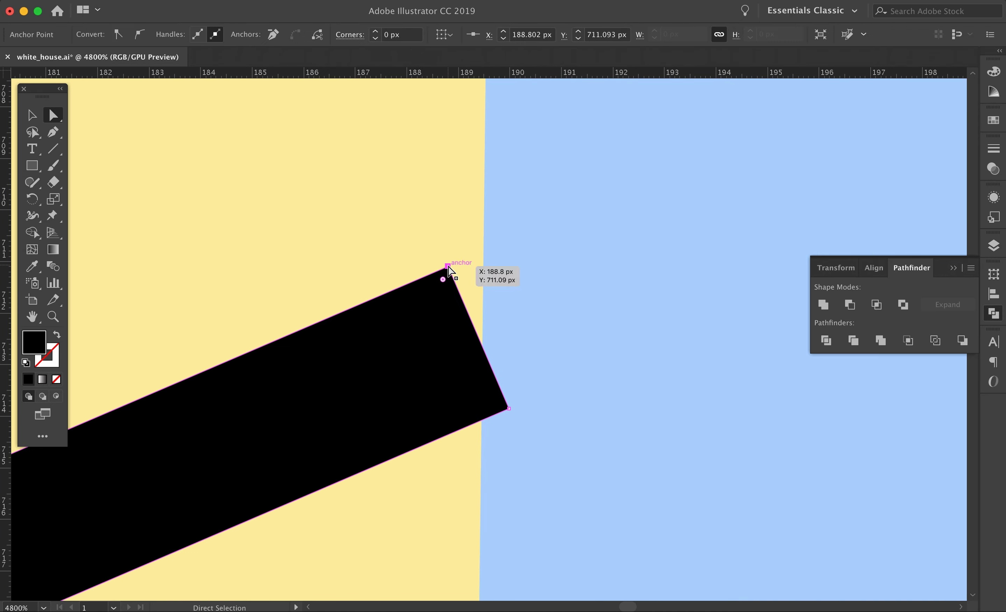
{"action": "left_click_drag", "start_coordinate": [450, 270], "coordinate": [486, 259]}
{"action": "left_click_drag", "start_coordinate": [482, 420], "coordinate": [481, 420]}
{"action": "left_click", "coordinate": [577, 395]}
- Align both end corners of the wider side window's top frame bar with the glass's right edge
{"action": "left_click_drag", "start_coordinate": [519, 136], "coordinate": [544, 548]}
{"action": "left_click_drag", "start_coordinate": [542, 242], "coordinate": [520, 557]}
{"action": "left_click_drag", "start_coordinate": [512, 209], "coordinate": [635, 557]}
{"action": "left_click_drag", "start_coordinate": [641, 95], "coordinate": [532, 273]}
{"action": "left_click_drag", "start_coordinate": [490, 373], "coordinate": [501, 365]}
{"action": "left_click_drag", "start_coordinate": [402, 246], "coordinate": [503, 177]}
{"action": "left_click", "coordinate": [575, 329]}
- Align the lower end corner of the wider side window's bottom frame bar with the glass's right edge
{"action": "key", "text": "super+minus"}
{"action": "key", "text": "super+minus"}
{"action": "key", "text": "super+minus"}
{"action": "key", "text": "super+minus"}
{"action": "left_click_drag", "start_coordinate": [495, 535], "coordinate": [490, 283]}
{"action": "left_click_drag", "start_coordinate": [470, 568], "coordinate": [466, 350]}
{"action": "left_click", "coordinate": [465, 271]}
{"action": "key", "text": "super+plus"}
{"action": "key", "text": "super+plus"}
{"action": "key", "text": "super+plus"}
{"action": "key", "text": "super+plus"}
{"action": "key", "text": "super+plus"}
{"action": "left_click_drag", "start_coordinate": [598, 294], "coordinate": [568, 300]}
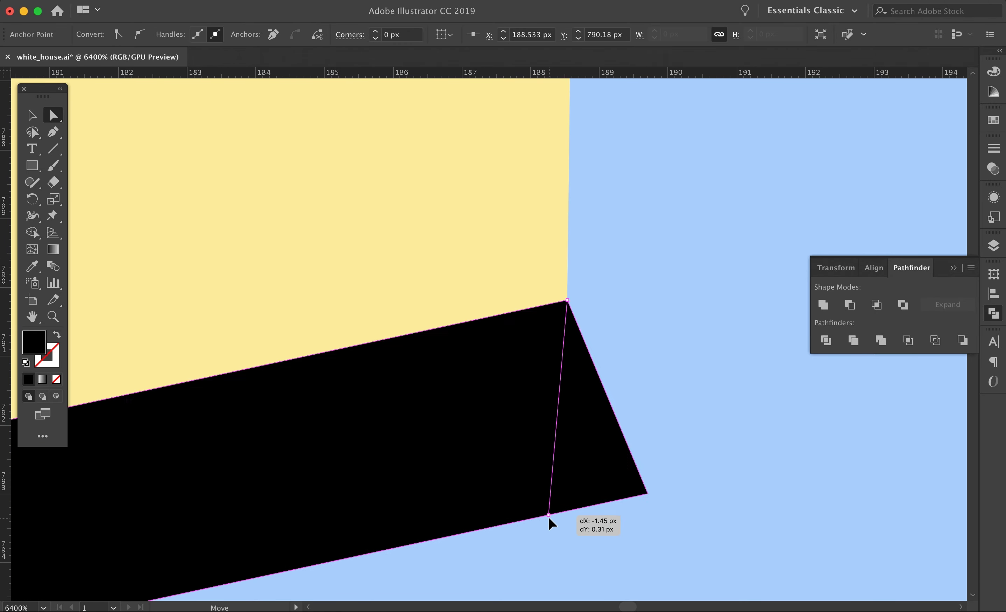
{"action": "left_click_drag", "start_coordinate": [550, 518], "coordinate": [567, 515]}
{"action": "key", "text": "super+shift+a"}
{"action": "key", "text": "super+0"}
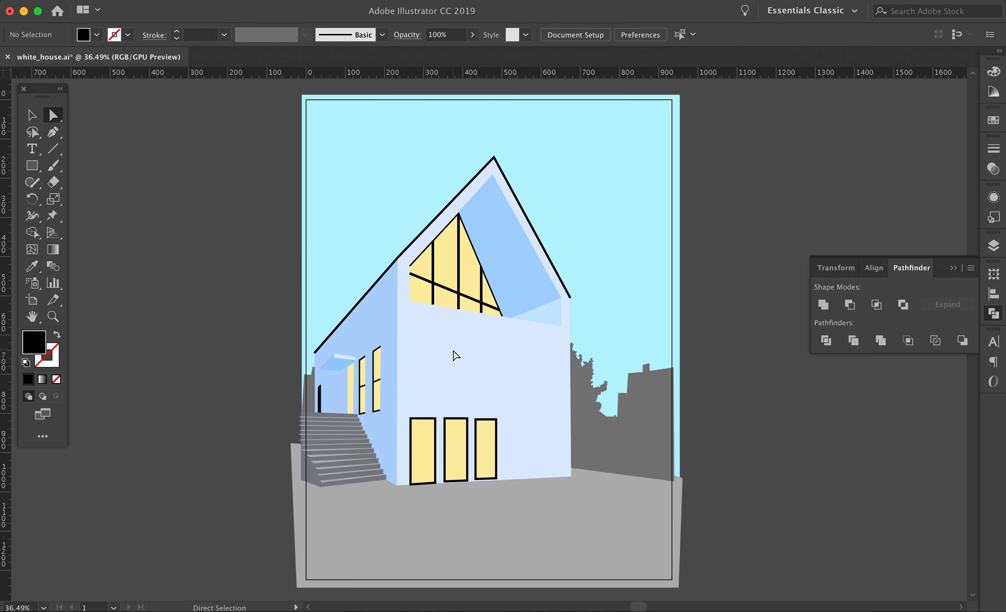
- Unlock the inner edge layer and move the light blue triangle's left corner onto the lower edge of the blue gable recess
{"action": "key", "text": "super+plus"}
{"action": "key", "text": "super+plus"}
{"action": "key", "text": "super+plus"}
{"action": "key", "text": "F7"}
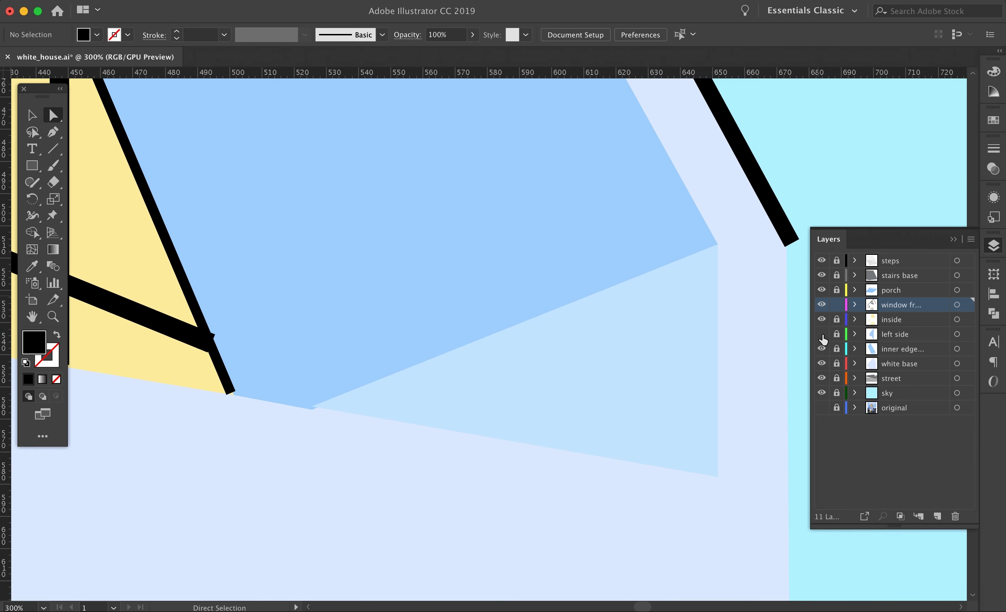
{"action": "left_click", "coordinate": [837, 349]}
{"action": "left_click", "coordinate": [902, 349]}
{"action": "left_click_drag", "start_coordinate": [312, 406], "coordinate": [305, 410]}
{"action": "left_click", "coordinate": [350, 458]}
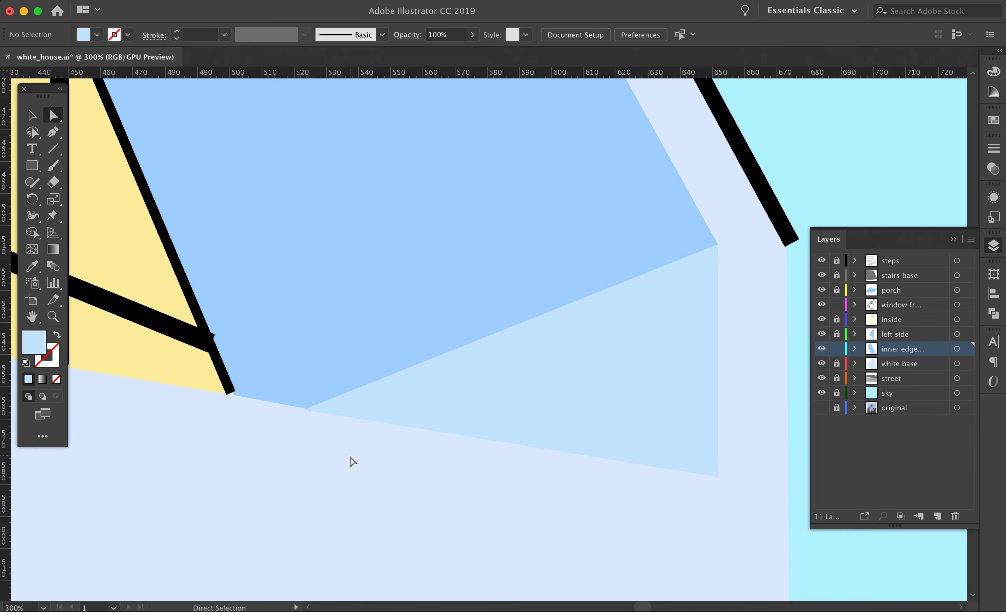
- Fine-tune the light blue triangle's left corner so it sits exactly on the recess's lower edge
{"action": "key", "text": "super+plus"}
{"action": "key", "text": "super+plus"}
{"action": "key", "text": "super+plus"}
{"action": "key", "text": "super+plus"}
{"action": "key", "text": "super+plus"}
{"action": "left_click_drag", "start_coordinate": [268, 474], "coordinate": [758, 253]}
{"action": "left_click_drag", "start_coordinate": [271, 418], "coordinate": [592, 341]}
{"action": "left_click_drag", "start_coordinate": [334, 435], "coordinate": [342, 430]}
{"action": "left_click", "coordinate": [363, 454]}
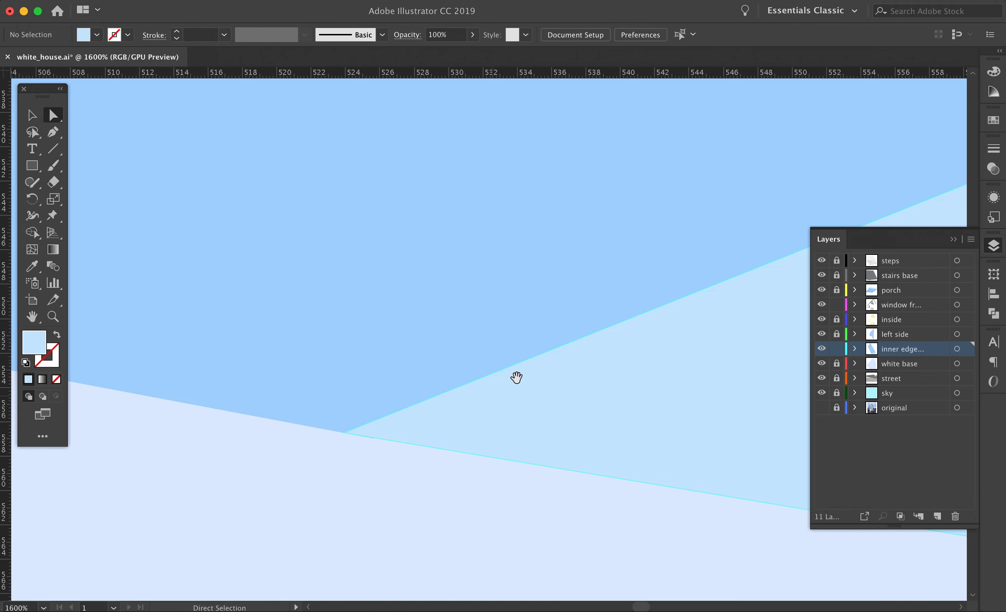
- Align the bottom end corners of the gable window's right slanted frame with the glass's lower edge
{"action": "left_click_drag", "start_coordinate": [517, 377], "coordinate": [144, 524]}
{"action": "left_click_drag", "start_coordinate": [723, 257], "coordinate": [333, 399]}
{"action": "scroll", "coordinate": [333, 398], "scroll_direction": "left", "scroll_amount": 15}
{"action": "left_click_drag", "start_coordinate": [388, 473], "coordinate": [399, 495]}
{"action": "left_click_drag", "start_coordinate": [341, 491], "coordinate": [336, 476]}
{"action": "key", "text": "super+plus"}
{"action": "left_click_drag", "start_coordinate": [464, 326], "coordinate": [466, 345]}
{"action": "left_click", "coordinate": [391, 364]}
- Tuck both right end corners of the gable window's diagonal crossbar inside the slanted frame
{"action": "left_click_drag", "start_coordinate": [350, 165], "coordinate": [453, 458]}
{"action": "left_click_drag", "start_coordinate": [350, 164], "coordinate": [455, 457]}
{"action": "left_click", "coordinate": [523, 309]}
{"action": "left_click_drag", "start_coordinate": [555, 299], "coordinate": [494, 271]}
{"action": "left_click_drag", "start_coordinate": [479, 484], "coordinate": [519, 503]}
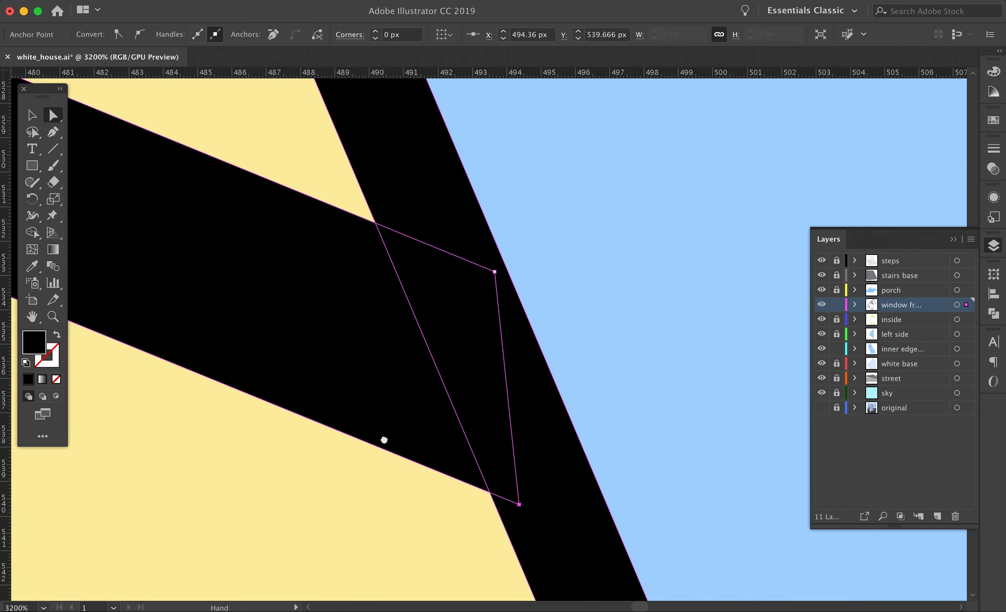
- Adjust both top corners of the gable window's right vertical bar so they sit inside the slanted frame
{"action": "left_click_drag", "start_coordinate": [336, 86], "coordinate": [531, 508]}
{"action": "left_click_drag", "start_coordinate": [367, 177], "coordinate": [511, 494]}
{"action": "left_click_drag", "start_coordinate": [385, 189], "coordinate": [531, 507]}
{"action": "left_click_drag", "start_coordinate": [383, 165], "coordinate": [531, 512]}
{"action": "left_click_drag", "start_coordinate": [367, 137], "coordinate": [507, 487]}
{"action": "left_click_drag", "start_coordinate": [362, 140], "coordinate": [487, 486]}
{"action": "left_click", "coordinate": [355, 256]}
{"action": "left_click_drag", "start_coordinate": [454, 157], "coordinate": [454, 286]}
{"action": "left_click_drag", "start_coordinate": [305, 182], "coordinate": [420, 376]}
{"action": "left_click_drag", "start_coordinate": [362, 352], "coordinate": [361, 192]}
{"action": "left_click", "coordinate": [478, 201]}
- Lower both top corners of the gable window's middle vertical bar into the frame at the peak
{"action": "left_click_drag", "start_coordinate": [313, 140], "coordinate": [473, 483]}
{"action": "left_click_drag", "start_coordinate": [280, 140], "coordinate": [429, 486]}
{"action": "left_click_drag", "start_coordinate": [285, 144], "coordinate": [437, 491]}
{"action": "left_click_drag", "start_coordinate": [359, 140], "coordinate": [449, 486]}
{"action": "left_click_drag", "start_coordinate": [476, 211], "coordinate": [477, 332]}
{"action": "left_click_drag", "start_coordinate": [269, 211], "coordinate": [270, 326]}
{"action": "left_click", "coordinate": [218, 247]}
- Adjust both top corners of the gable window's left vertical bar so they sit inside the slanted frame
{"action": "left_click_drag", "start_coordinate": [304, 452], "coordinate": [429, 294]}
{"action": "left_click_drag", "start_coordinate": [485, 180], "coordinate": [487, 131]}
{"action": "left_click_drag", "start_coordinate": [281, 182], "coordinate": [279, 275]}
{"action": "left_click", "coordinate": [219, 255]}
- Align both lower end corners of the gable window's left slanted frame with the glass's left edge
{"action": "left_click_drag", "start_coordinate": [264, 461], "coordinate": [610, 156]}
{"action": "left_click_drag", "start_coordinate": [288, 474], "coordinate": [602, 141]}
{"action": "left_click_drag", "start_coordinate": [285, 326], "coordinate": [255, 357]}
{"action": "left_click_drag", "start_coordinate": [282, 179], "coordinate": [255, 205]}
{"action": "left_click", "coordinate": [226, 279]}
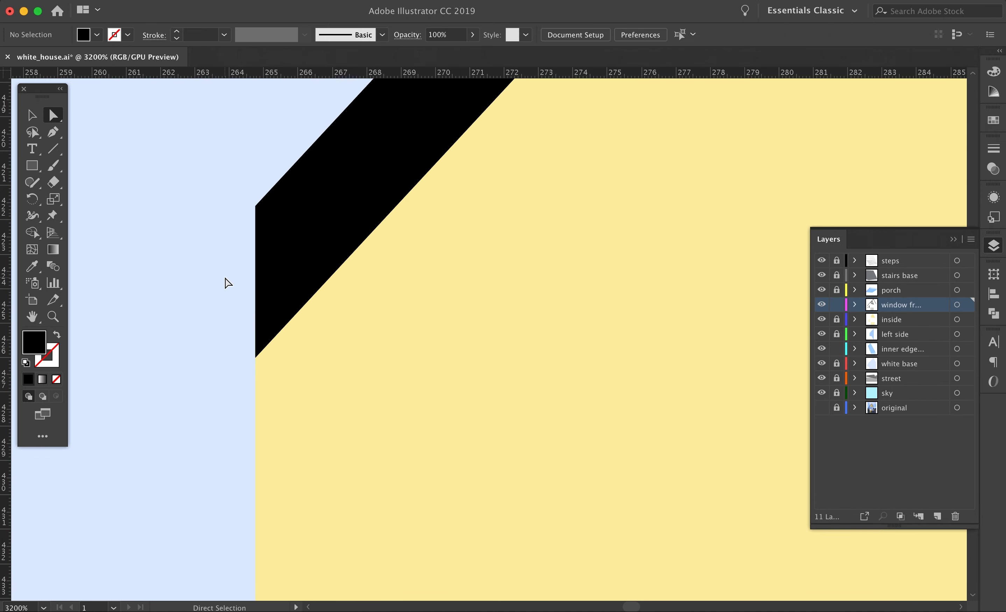
- Align both left end corners of the gable window's diagonal crossbar with the glass's left edge
{"action": "left_click_drag", "start_coordinate": [233, 290], "coordinate": [149, 186]}
{"action": "key", "text": "super+minus"}
{"action": "left_click_drag", "start_coordinate": [399, 367], "coordinate": [309, 102]}
{"action": "left_click", "coordinate": [321, 334], "text": "super"}
{"action": "key", "text": "super+plus"}
{"action": "left_click_drag", "start_coordinate": [321, 334], "coordinate": [335, 242]}
{"action": "left_click_drag", "start_coordinate": [429, 221], "coordinate": [428, 221]}
{"action": "left_click_drag", "start_coordinate": [382, 424], "coordinate": [428, 444]}
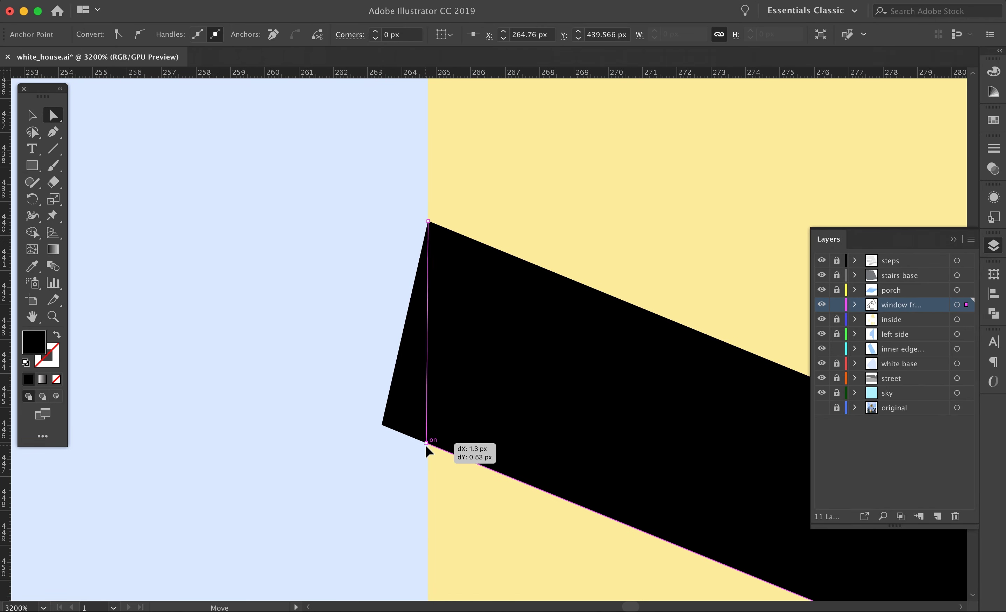
{"action": "left_click", "coordinate": [338, 435]}
- Extend both bottom corners of the gable window's left vertical bar to the glass's sloping lower edge
{"action": "left_click_drag", "start_coordinate": [433, 594], "coordinate": [364, 333]}
{"action": "key", "text": "super+minus"}
{"action": "key", "text": "super+minus"}
{"action": "left_click_drag", "start_coordinate": [597, 498], "coordinate": [435, 198]}
{"action": "left_click_drag", "start_coordinate": [709, 547], "coordinate": [371, 305]}
{"action": "key", "text": "super+plus"}
{"action": "key", "text": "super+plus"}
{"action": "left_click_drag", "start_coordinate": [351, 556], "coordinate": [375, 203]}
{"action": "left_click", "coordinate": [342, 237], "text": "super"}
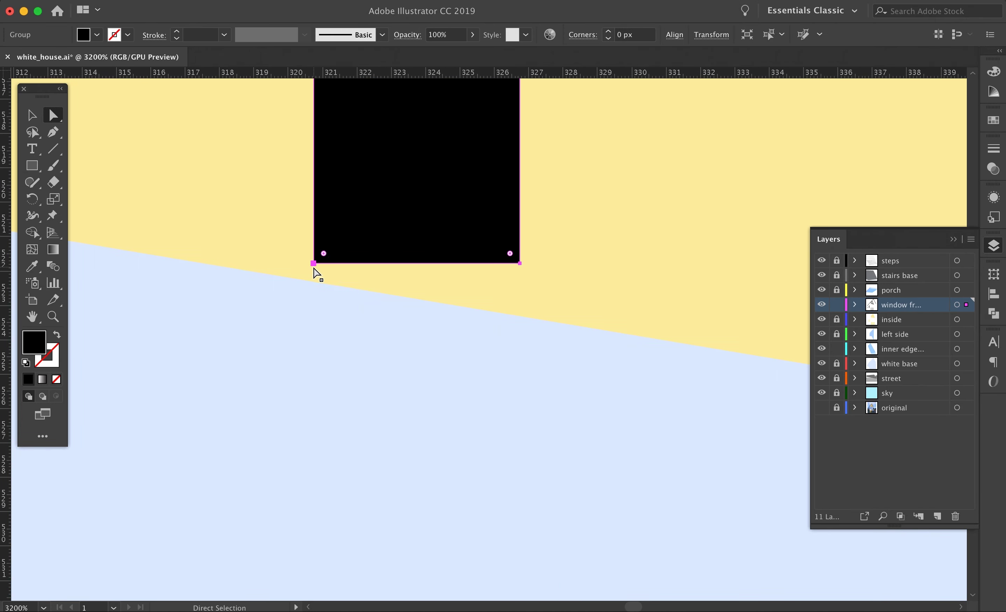
{"action": "left_click_drag", "start_coordinate": [315, 263], "coordinate": [314, 280]}
{"action": "left_click_drag", "start_coordinate": [520, 262], "coordinate": [520, 315]}
{"action": "left_click", "coordinate": [571, 366]}
- Match both bottom corners of the gable window's middle vertical bar to the glass's sloping lower edge
{"action": "left_click_drag", "start_coordinate": [636, 435], "coordinate": [489, 377]}
{"action": "key", "text": "super+minus"}
{"action": "key", "text": "super+minus"}
{"action": "left_click_drag", "start_coordinate": [762, 395], "coordinate": [292, 359]}
{"action": "left_click", "coordinate": [532, 346], "text": "super"}
{"action": "key", "text": "super+plus"}
{"action": "key", "text": "super+plus"}
{"action": "left_click_drag", "start_coordinate": [493, 561], "coordinate": [487, 227]}
{"action": "left_click", "coordinate": [422, 362]}
{"action": "key", "text": "super+plus"}
{"action": "key", "text": "super+plus"}
{"action": "key", "text": "super+plus"}
{"action": "key", "text": "super+plus"}
{"action": "left_click_drag", "start_coordinate": [274, 334], "coordinate": [275, 288]}
{"action": "left_click_drag", "start_coordinate": [687, 334], "coordinate": [688, 354]}
{"action": "left_click", "coordinate": [613, 414]}
- Nudge the middle vertical bar's bottom corner exactly onto the glass's lower edge
{"action": "key", "text": "super+plus"}
{"action": "left_click_drag", "start_coordinate": [140, 311], "coordinate": [506, 332]}
{"action": "left_click_drag", "start_coordinate": [313, 413], "coordinate": [313, 409]}
{"action": "left_click", "coordinate": [387, 447]}
- Extend both bottom corners of the gable window's right vertical bar to the glass's sloping lower edge
{"action": "key", "text": "super+minus"}
{"action": "key", "text": "super+minus"}
{"action": "key", "text": "super+minus"}
{"action": "key", "text": "super+minus"}
{"action": "key", "text": "super+minus"}
{"action": "left_click_drag", "start_coordinate": [388, 447], "coordinate": [305, 430]}
{"action": "key", "text": "super+minus"}
{"action": "key", "text": "super+minus"}
{"action": "key", "text": "super+minus"}
{"action": "left_click_drag", "start_coordinate": [763, 394], "coordinate": [356, 368]}
{"action": "left_click", "coordinate": [438, 366]}
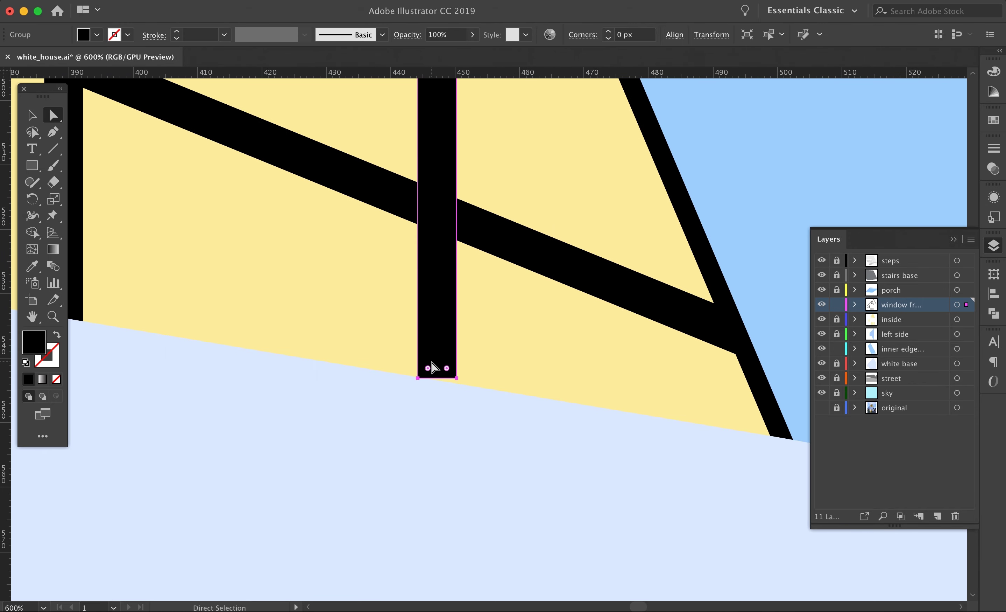
{"action": "key", "text": "super+plus"}
{"action": "key", "text": "super+plus"}
{"action": "key", "text": "super+plus"}
{"action": "key", "text": "super+plus"}
{"action": "key", "text": "super+plus"}
{"action": "left_click_drag", "start_coordinate": [459, 557], "coordinate": [487, 225]}
{"action": "left_click_drag", "start_coordinate": [523, 553], "coordinate": [474, 231]}
{"action": "left_click_drag", "start_coordinate": [573, 346], "coordinate": [572, 375]}
{"action": "left_click_drag", "start_coordinate": [366, 337], "coordinate": [366, 341]}
{"action": "left_click", "coordinate": [449, 403]}
- Reshape the lower left end of the black roof outline, moving its inner corner to the wall edge and extending its outer corner
{"action": "key", "text": "super+minus"}
{"action": "key", "text": "super+minus"}
{"action": "key", "text": "super+minus"}
{"action": "key", "text": "super+minus"}
{"action": "left_click_drag", "start_coordinate": [700, 391], "coordinate": [305, 410]}
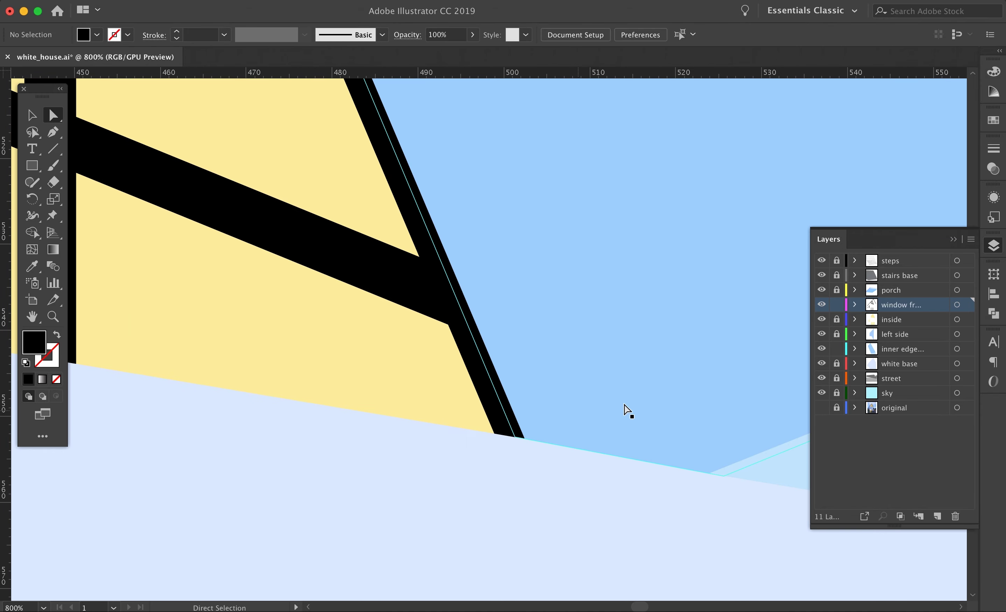
{"action": "left_click_drag", "start_coordinate": [762, 391], "coordinate": [123, 429]}
{"action": "left_click_drag", "start_coordinate": [762, 370], "coordinate": [410, 402]}
{"action": "left_click_drag", "start_coordinate": [351, 103], "coordinate": [376, 310]}
{"action": "key", "text": "super+minus"}
{"action": "key", "text": "super+minus"}
{"action": "left_click", "coordinate": [261, 332]}
{"action": "key", "text": "super+plus"}
{"action": "key", "text": "super+plus"}
{"action": "key", "text": "super+plus"}
{"action": "key", "text": "super+plus"}
{"action": "key", "text": "super+plus"}
{"action": "left_click_drag", "start_coordinate": [287, 384], "coordinate": [689, 52]}
{"action": "left_click_drag", "start_coordinate": [397, 299], "coordinate": [392, 306]}
{"action": "left_click", "coordinate": [350, 257]}
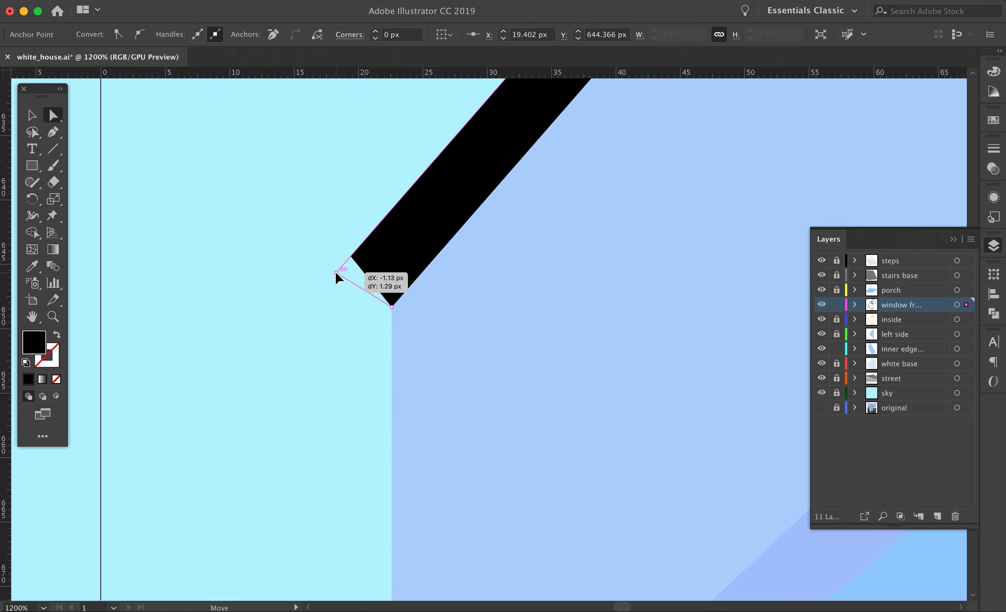
{"action": "left_click", "coordinate": [337, 269]}
{"action": "key", "text": "super+0"}
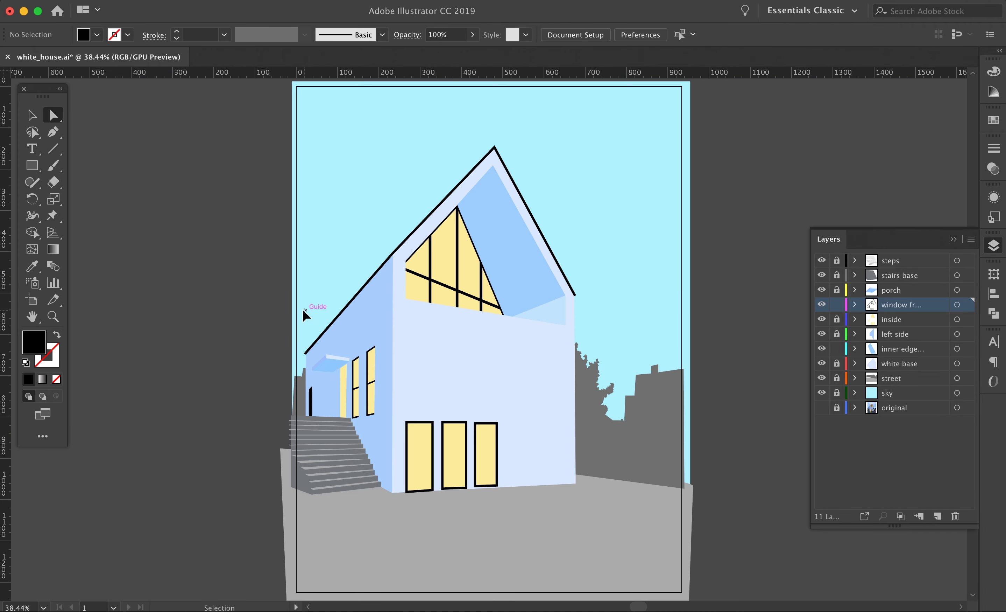
- Check the original photo on its own, restore all layers, and export white_house as PNG using artboards
{"action": "left_click", "coordinate": [822, 407], "text": "alt"}
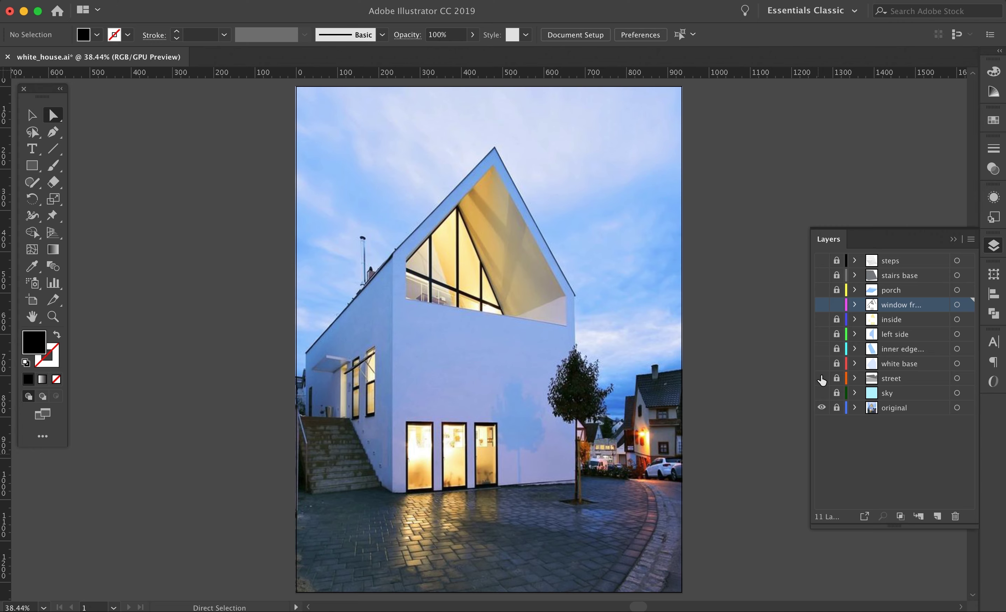
{"action": "left_click", "coordinate": [822, 393], "text": "alt"}
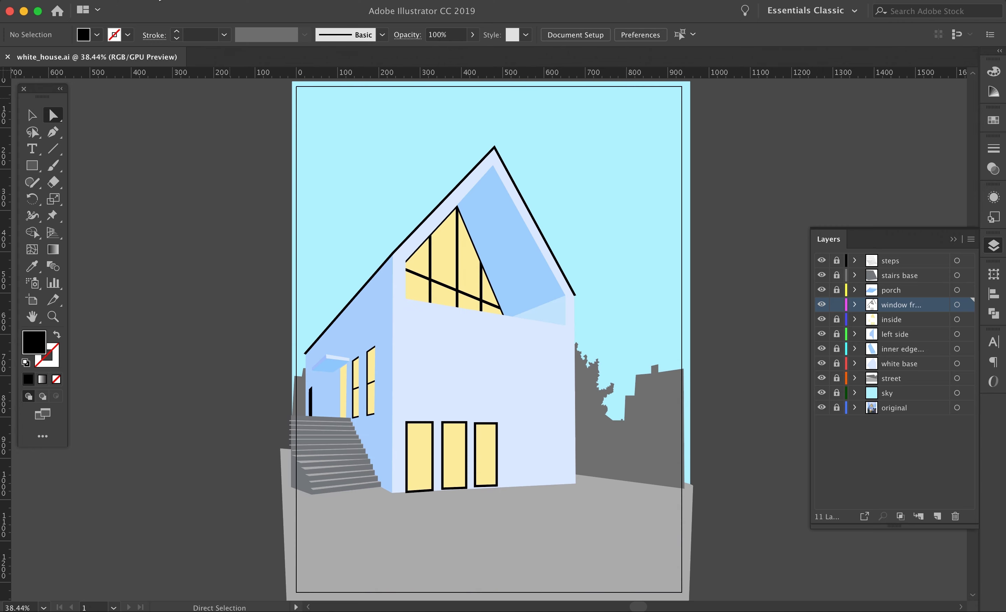
{"action": "mouse_move", "coordinate": [145, 218]}
{"action": "left_click", "coordinate": [323, 226]}
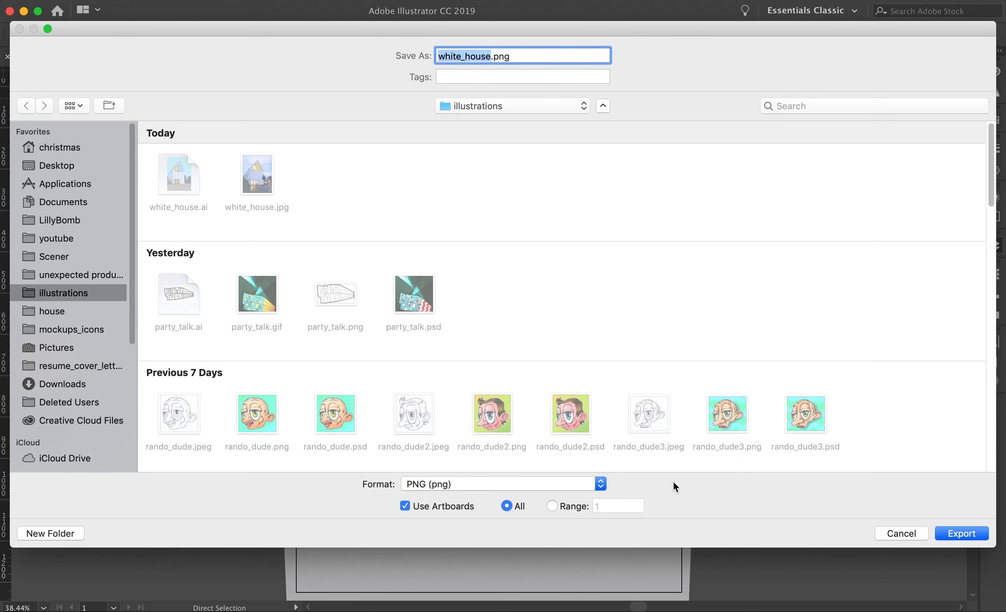
{"action": "left_click", "coordinate": [962, 533]}
{"action": "left_click", "coordinate": [218, 335]}
{"action": "key", "text": "super+q"}
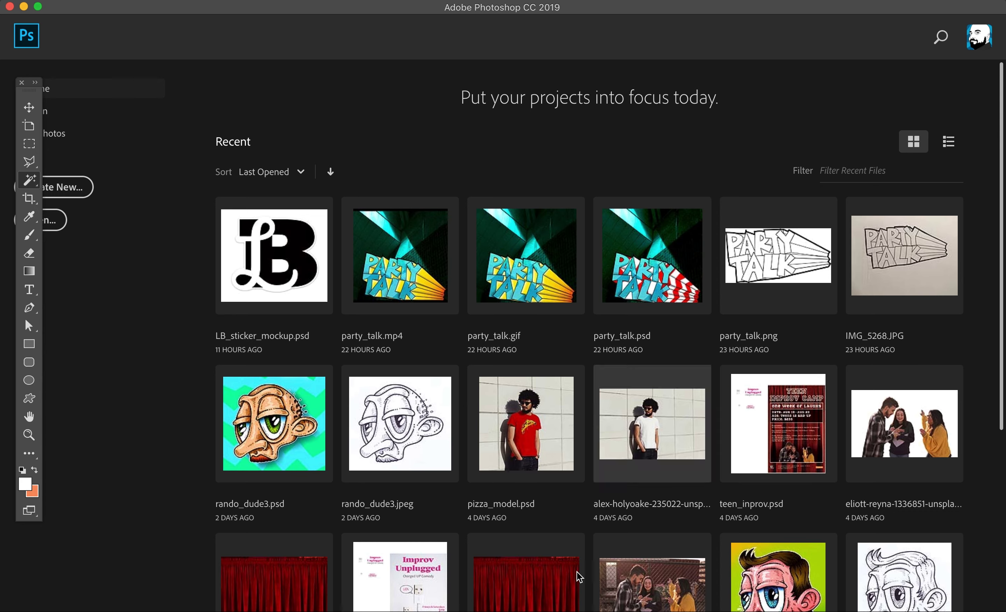
- Switch to Photoshop and open the exported white_house-01.png
{"action": "left_click", "coordinate": [56, 219]}
{"action": "left_click", "coordinate": [46, 218]}
{"action": "left_click", "coordinate": [168, 84]}
{"action": "left_click", "coordinate": [973, 598]}
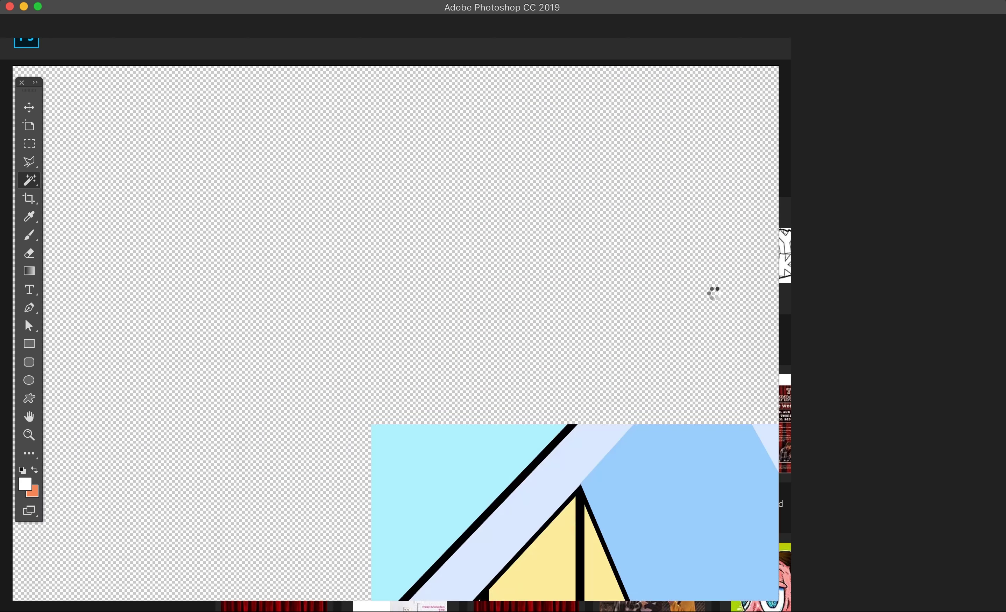
- Place the white_house photo as a small reference over the illustration's upper right area and hide its layer
{"action": "left_click", "coordinate": [132, 2]}
{"action": "left_click", "coordinate": [295, 246]}
{"action": "left_click", "coordinate": [325, 84]}
{"action": "left_click", "coordinate": [973, 600]}
{"action": "left_click_drag", "start_coordinate": [450, 308], "coordinate": [535, 197]}
{"action": "left_click", "coordinate": [551, 26]}
{"action": "key", "text": "w"}
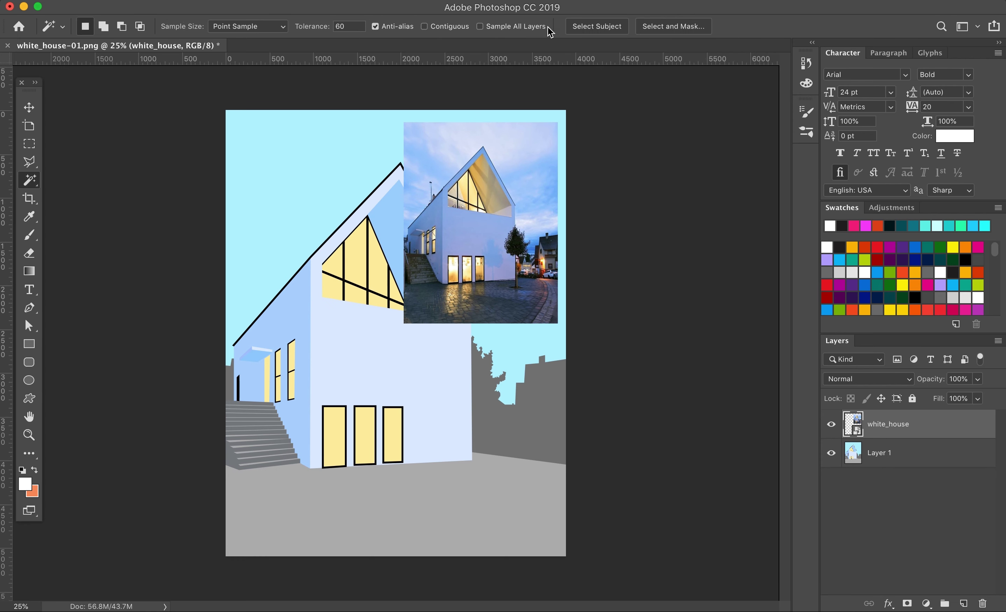
{"action": "left_click", "coordinate": [831, 424]}
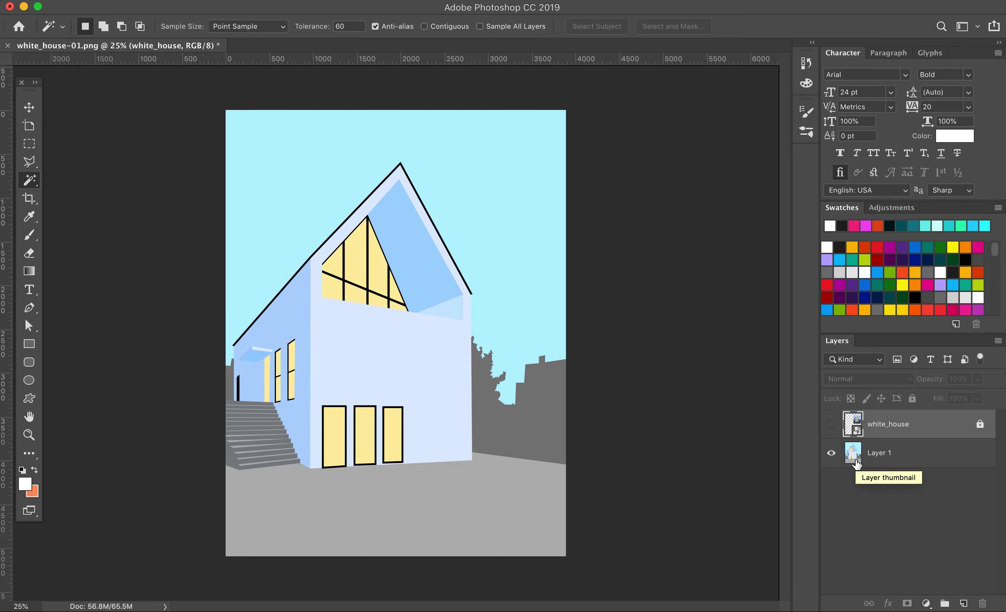
- Lock Layer 1 and add a new blank layer above it
{"action": "left_click", "coordinate": [856, 463]}
{"action": "left_click", "coordinate": [912, 399]}
{"action": "key", "text": "alt+shift+super+n"}
- Make Layer 1 active and set the Magic Wand to tolerance 20 with contiguous selection
{"action": "key", "text": "super+equal"}
{"action": "key", "text": "super+equal"}
{"action": "key", "text": "super+equal"}
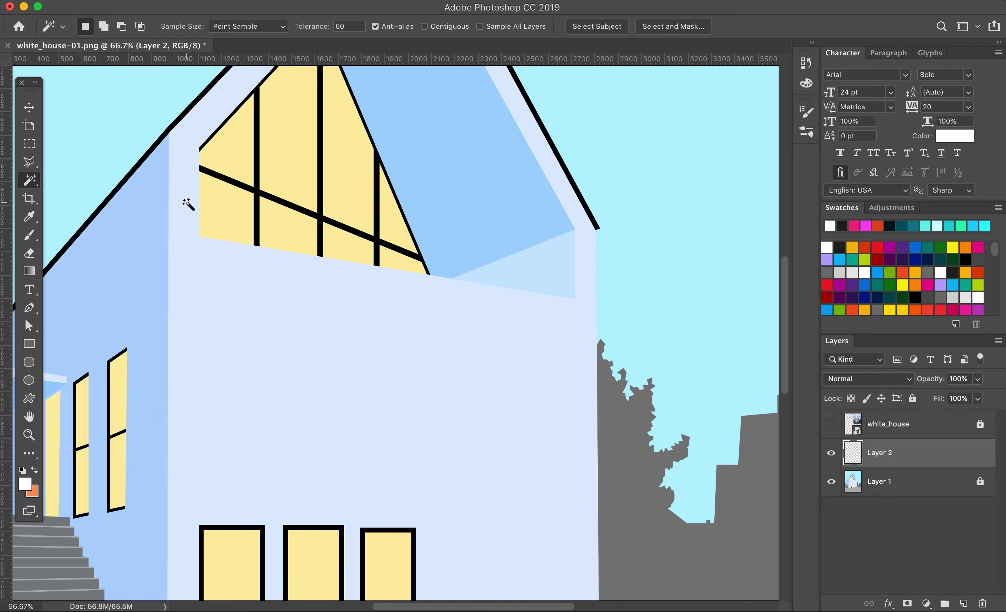
{"action": "scroll", "coordinate": [214, 355], "scroll_direction": "down", "scroll_amount": 5}
{"action": "key", "text": "alt+bracketleft"}
{"action": "left_click", "coordinate": [380, 328]}
{"action": "left_click", "coordinate": [313, 25]}
{"action": "type", "text": "20"}
{"action": "left_click", "coordinate": [669, 377]}
{"action": "left_click_drag", "start_coordinate": [123, 306], "coordinate": [421, 385]}
{"action": "left_click", "coordinate": [424, 26]}
- Select the grey background silhouettes on both sides of the house and subtract the top stair from the selection
{"action": "left_click", "coordinate": [282, 366]}
{"action": "left_click_drag", "start_coordinate": [659, 359], "coordinate": [445, 324]}
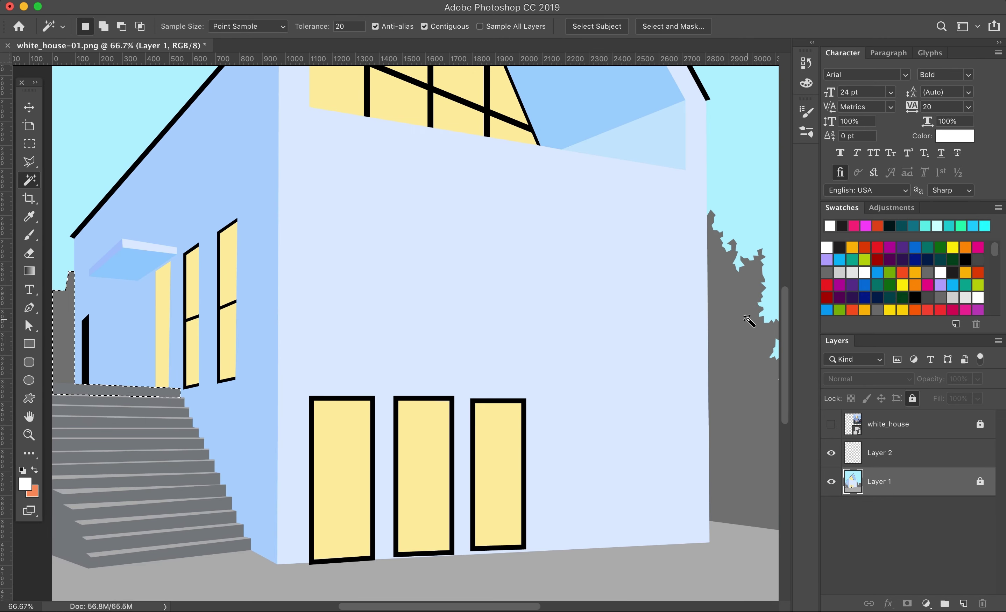
{"action": "left_click", "coordinate": [753, 321], "text": "shift"}
{"action": "mouse_move", "coordinate": [642, 328]}
{"action": "left_mouse_down"}
{"action": "mouse_move", "coordinate": [450, 317]}
{"action": "mouse_move", "coordinate": [833, 347]}
{"action": "left_mouse_up"}
{"action": "left_click", "coordinate": [32, 165]}
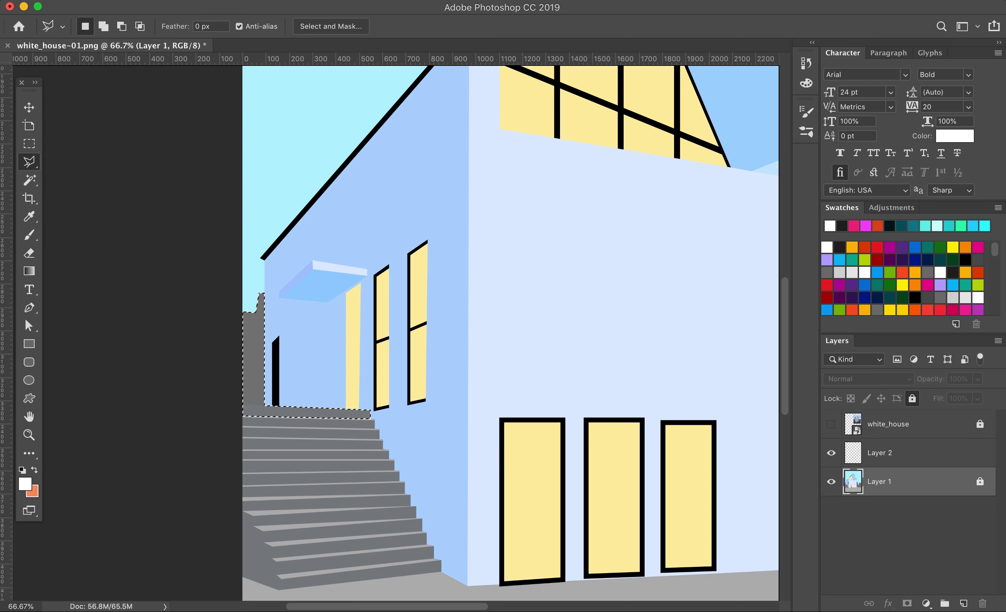
{"action": "key", "text": "alt"}
{"action": "left_click", "coordinate": [239, 411]}
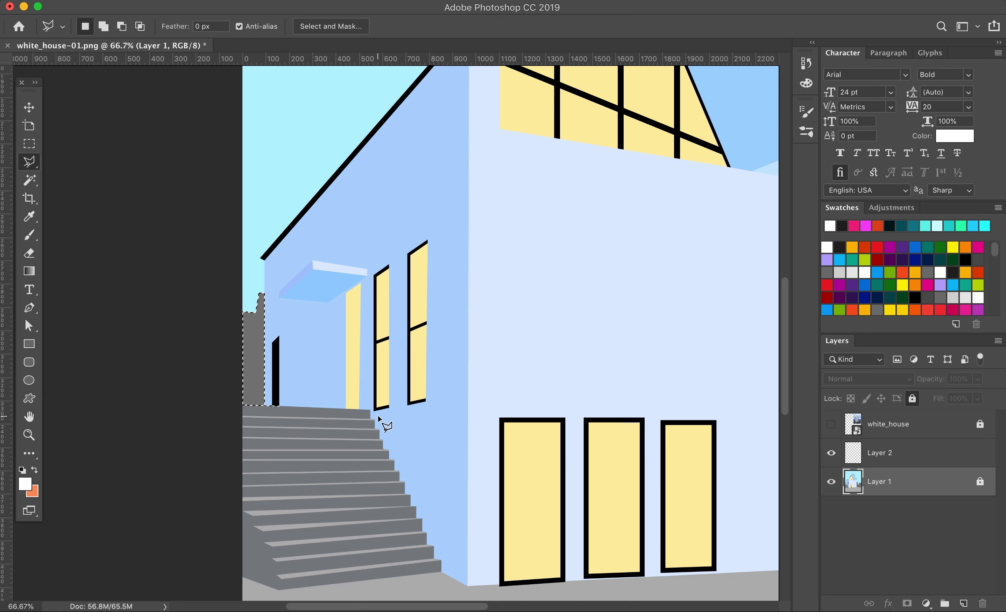
- Set a dark grey foreground colour with a soft brush and rename Layer 2 as city shadow
{"action": "key", "text": "b"}
{"action": "left_click", "coordinate": [25, 483]}
{"action": "left_click", "coordinate": [727, 422]}
{"action": "left_click", "coordinate": [970, 351]}
{"action": "left_click", "coordinate": [86, 25]}
{"action": "left_click", "coordinate": [86, 26]}
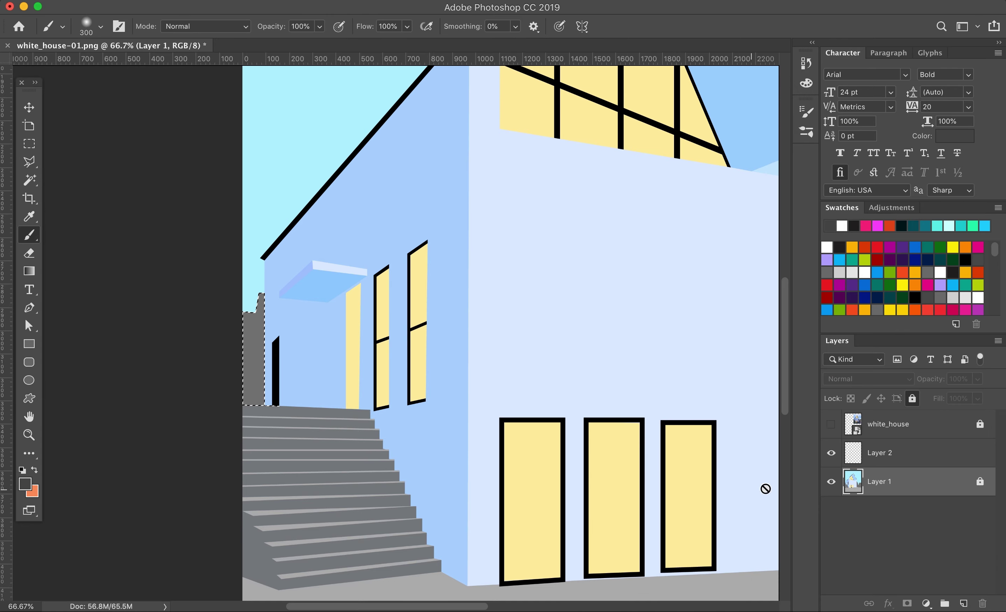
{"action": "double_click", "coordinate": [875, 452]}
- Brush soft dark grey shading over the lower parts of the city silhouettes, enlarging the brush for the right side
{"action": "left_click_drag", "start_coordinate": [265, 392], "coordinate": [248, 391]}
{"action": "key", "text": "space"}
{"action": "mouse_move", "coordinate": [715, 401]}
{"action": "left_mouse_down"}
{"action": "mouse_move", "coordinate": [445, 385]}
{"action": "mouse_move", "coordinate": [157, 315]}
{"action": "left_mouse_up"}
{"action": "left_click_drag", "start_coordinate": [355, 459], "coordinate": [579, 471]}
{"action": "key", "text": "super+minus"}
{"action": "key", "text": "bracketright"}
{"action": "key", "text": "bracketright"}
{"action": "key", "text": "bracketright"}
{"action": "key", "text": "bracketright"}
{"action": "key", "text": "bracketright"}
{"action": "key", "text": "bracketright"}
{"action": "left_click_drag", "start_coordinate": [537, 438], "coordinate": [532, 551]}
- Select the grey street on Layer 1 and use the Lasso to limit the selection to its curved left section
{"action": "key", "text": "super+0"}
{"action": "key", "text": "w"}
{"action": "left_click", "coordinate": [980, 480]}
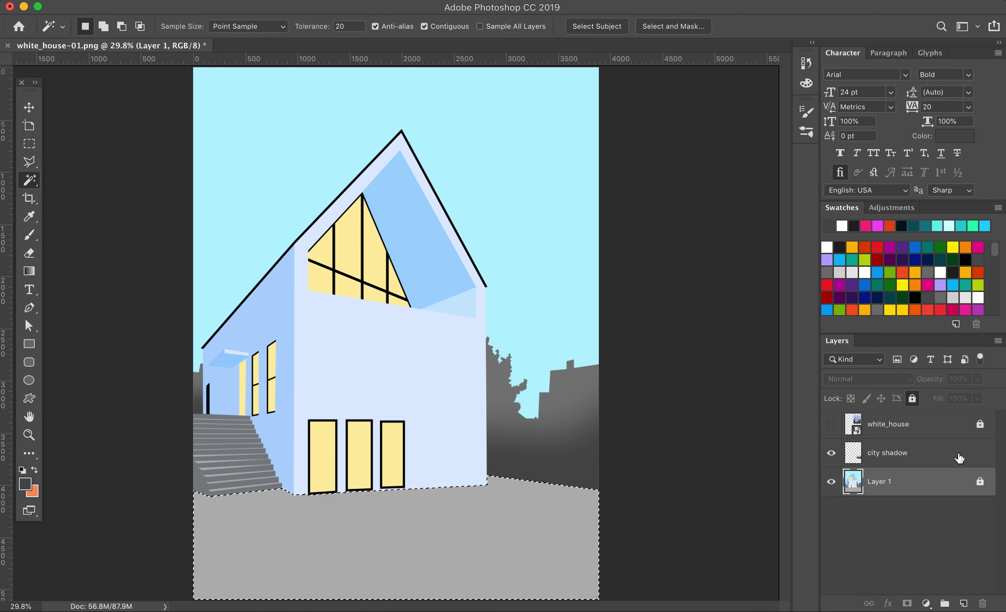
{"action": "left_click", "coordinate": [983, 451]}
{"action": "right_click", "coordinate": [29, 162]}
{"action": "left_click", "coordinate": [90, 157]}
{"action": "key", "text": "super+minus"}
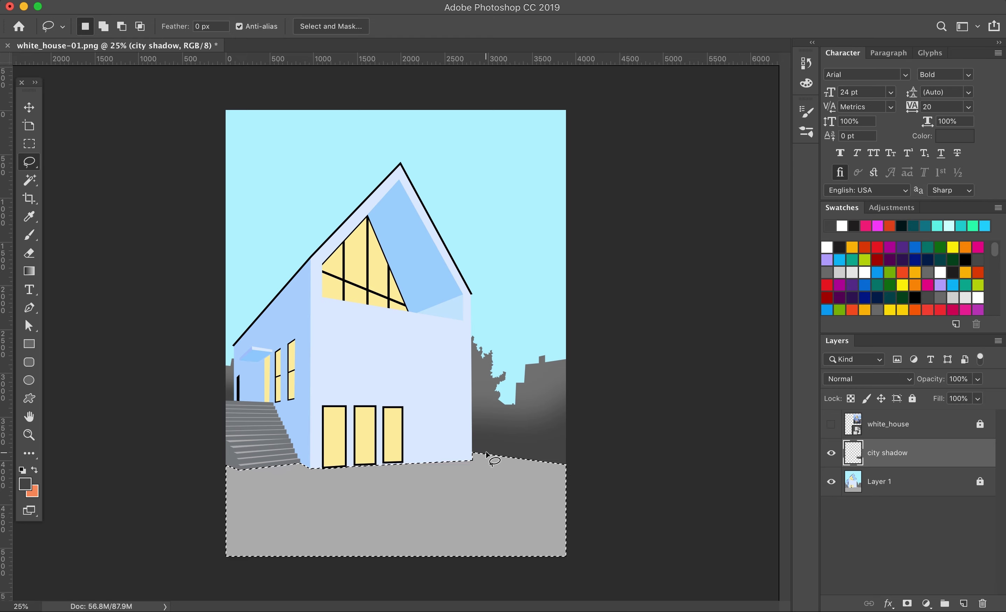
{"action": "left_click_drag", "start_coordinate": [451, 552], "coordinate": [445, 556]}
- Brush a darker grey shadow along the street's curved left section on the city shadow layer and deselect
{"action": "left_click", "coordinate": [28, 217]}
{"action": "left_click", "coordinate": [25, 483]}
{"action": "left_click", "coordinate": [899, 350]}
{"action": "key", "text": "b"}
{"action": "mouse_move", "coordinate": [578, 472]}
{"action": "left_mouse_down"}
{"action": "mouse_move", "coordinate": [546, 460]}
{"action": "mouse_move", "coordinate": [198, 572]}
{"action": "mouse_move", "coordinate": [649, 399]}
{"action": "left_mouse_up"}
{"action": "key", "text": "super+d"}
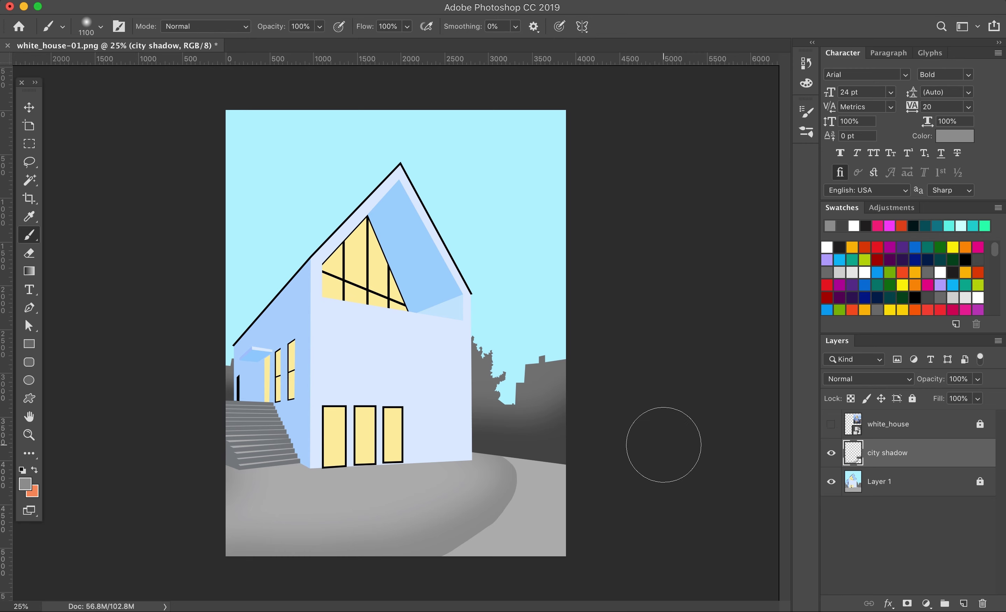
- Select the street from Layer 1 and subtract the shaded curved section, leaving only its right corner selected
{"action": "left_click", "coordinate": [863, 481]}
{"action": "left_click", "coordinate": [28, 180]}
{"action": "left_click", "coordinate": [413, 499]}
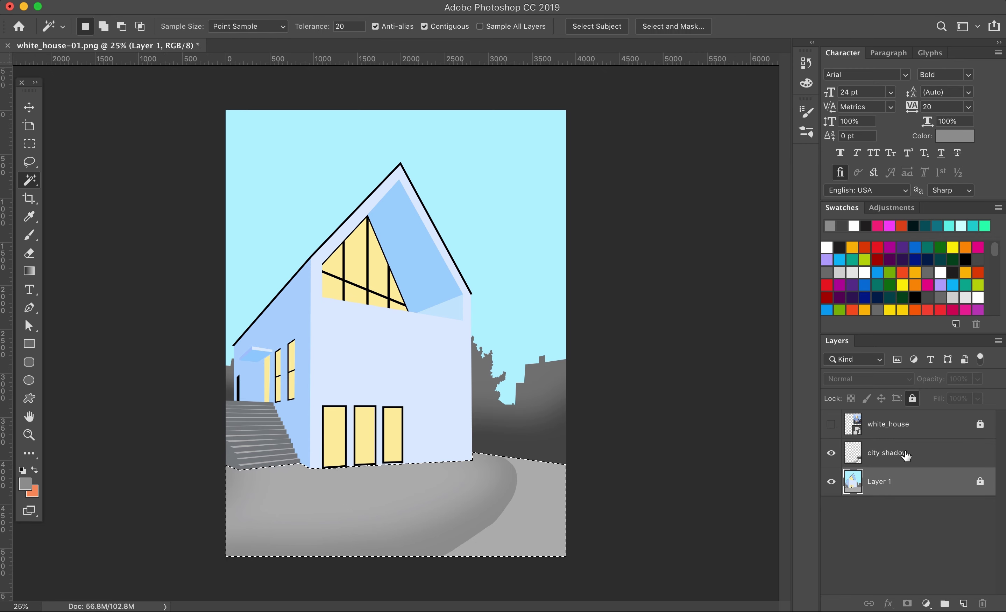
{"action": "left_click", "coordinate": [907, 456]}
{"action": "left_click", "coordinate": [407, 490], "text": "alt"}
- Brush soft grey shading onto the street's right corner and deselect
{"action": "key", "text": "i"}
{"action": "left_click", "coordinate": [25, 483]}
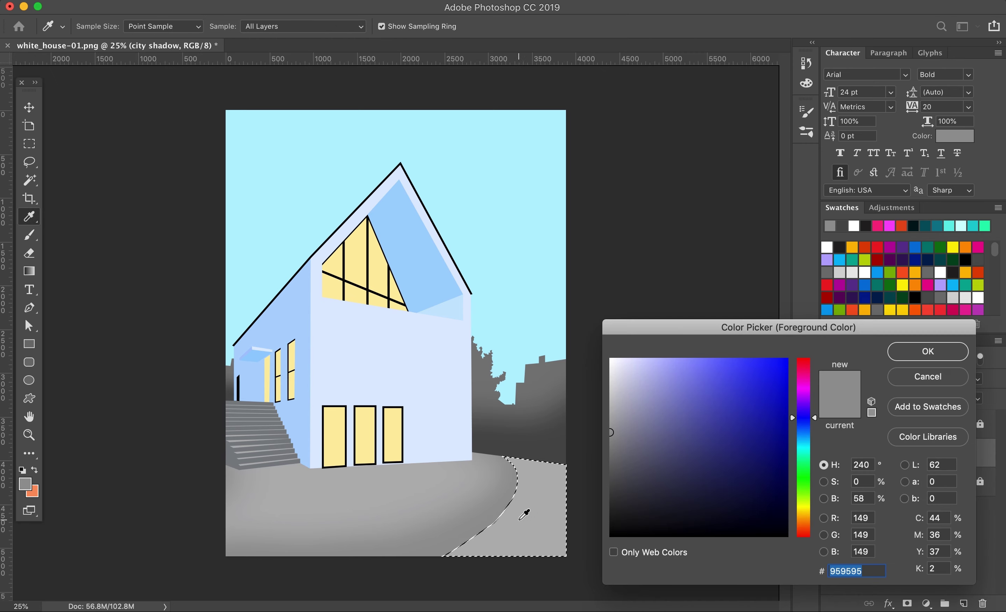
{"action": "key", "text": "Return"}
{"action": "key", "text": "b"}
{"action": "key", "text": "ctrl+d"}
- Select the sky on Layer 1 and sample a medium blue from the reference photo's sky
{"action": "left_click", "coordinate": [903, 481]}
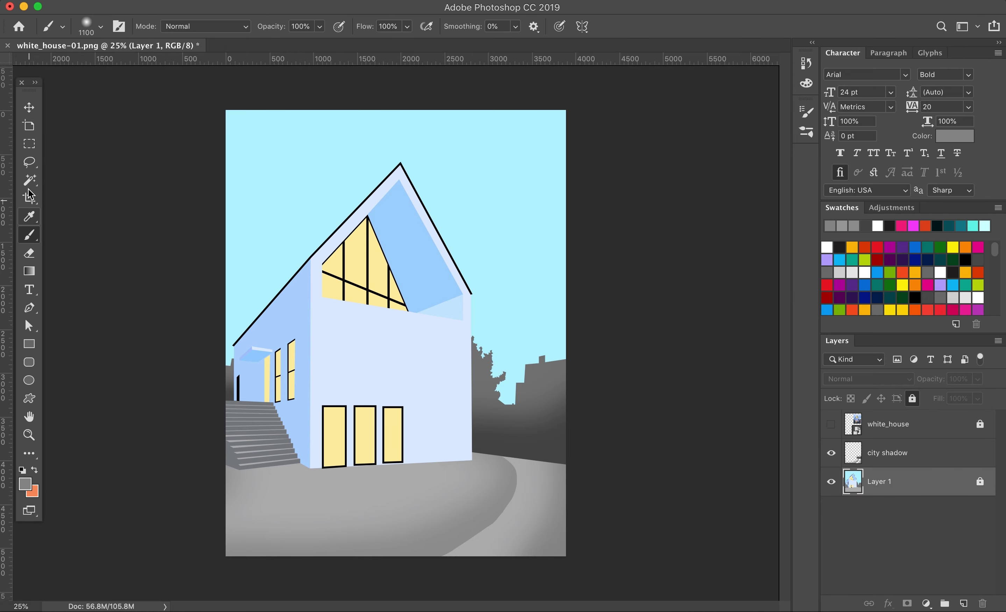
{"action": "left_click", "coordinate": [30, 181]}
{"action": "left_click", "coordinate": [500, 388]}
{"action": "left_click", "coordinate": [832, 424]}
{"action": "left_click", "coordinate": [35, 214]}
{"action": "left_click", "coordinate": [537, 237]}
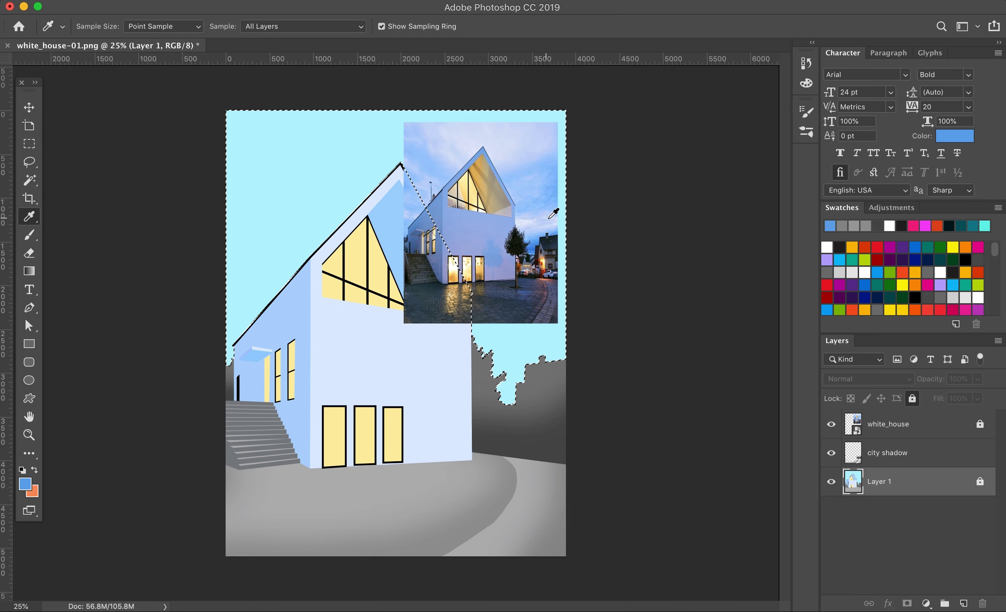
{"action": "left_click", "coordinate": [832, 424]}
- Brush a soft blue gradient across the lower sky on the city shadow layer with a very large brush, and deselect
{"action": "left_click", "coordinate": [888, 452]}
{"action": "left_click", "coordinate": [29, 235]}
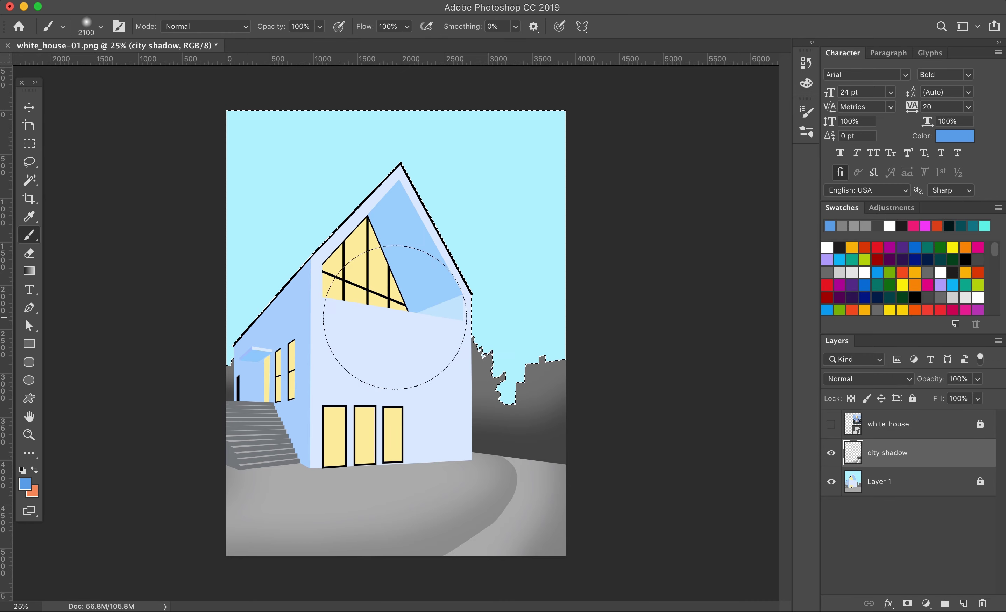
{"action": "left_click_drag", "start_coordinate": [528, 405], "coordinate": [124, 405]}
{"action": "key", "text": "ctrl+d"}
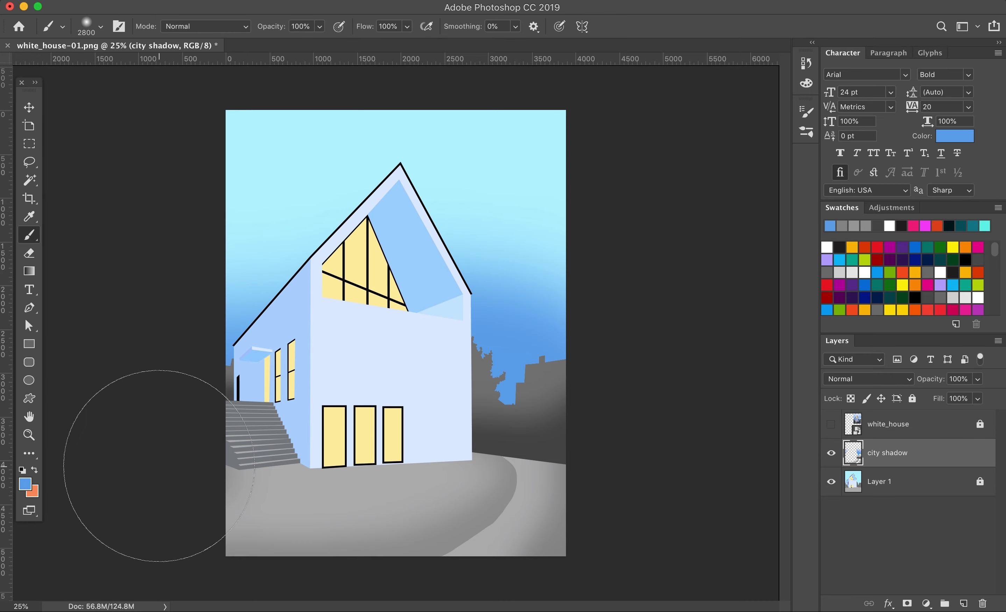
- Undo the blue sky gradient and choose a bright cyan, based on the sky's own colour, for the brush
{"action": "key", "text": "ctrl+z"}
{"action": "key", "text": "ctrl+z"}
{"action": "key", "text": "i"}
{"action": "left_click", "coordinate": [24, 483]}
{"action": "left_click", "coordinate": [288, 169]}
{"action": "left_click", "coordinate": [731, 359]}
{"action": "left_click", "coordinate": [928, 352]}
- Brush a soft bright cyan gradient across the lower sky on the city shadow layer, and deselect
{"action": "key", "text": "b"}
{"action": "mouse_move", "coordinate": [642, 378]}
{"action": "left_mouse_down"}
{"action": "mouse_move", "coordinate": [186, 378]}
{"action": "mouse_move", "coordinate": [672, 378]}
{"action": "left_mouse_up"}
{"action": "key", "text": "super+d"}
- Select all the yellow window panes on Layer 1 with a non-contiguous Magic Wand selection
{"action": "left_click", "coordinate": [880, 482]}
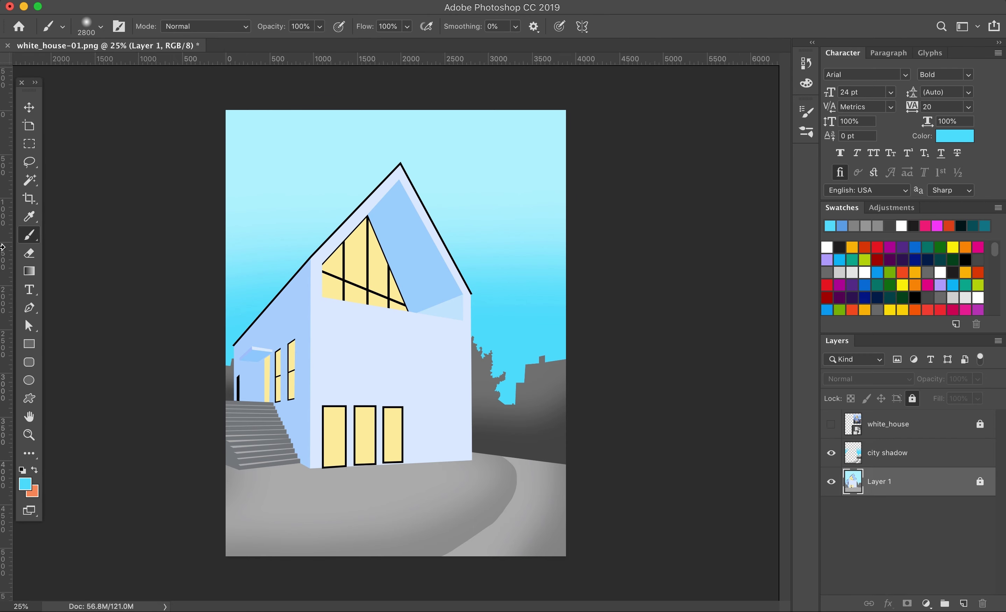
{"action": "key", "text": "w"}
{"action": "left_click", "coordinate": [426, 27]}
{"action": "left_click", "coordinate": [355, 267]}
- Sample the window yellow and make it a saturated golden yellow as the foreground colour
{"action": "key", "text": "b"}
{"action": "left_click", "coordinate": [25, 483]}
{"action": "left_click", "coordinate": [357, 262]}
{"action": "left_click_drag", "start_coordinate": [815, 511], "coordinate": [818, 520]}
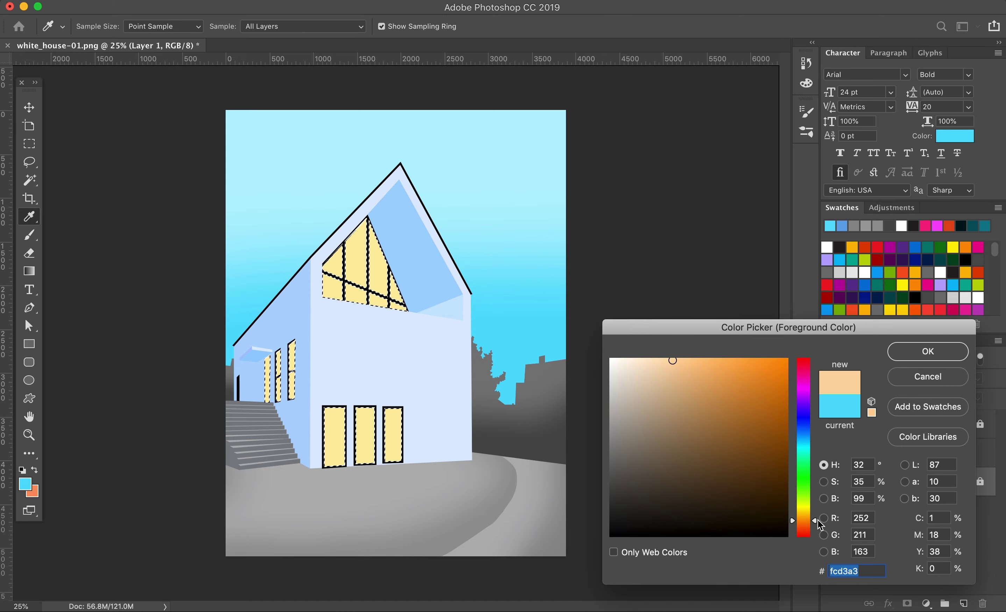
{"action": "left_click", "coordinate": [358, 260]}
{"action": "left_click", "coordinate": [787, 360]}
{"action": "left_click", "coordinate": [928, 352]}
- Brush soft golden-yellow gradients onto the windows on the city shadow layer with the brush reduced to 1400 px and 800 px, and deselect
{"action": "left_click", "coordinate": [888, 453]}
{"action": "key", "text": "["}
{"action": "key", "text": "["}
{"action": "key", "text": "["}
{"action": "key", "text": "["}
{"action": "key", "text": "["}
{"action": "key", "text": "["}
{"action": "key", "text": "["}
{"action": "key", "text": "["}
{"action": "key", "text": "["}
{"action": "key", "text": "["}
{"action": "key", "text": "["}
{"action": "key", "text": "["}
{"action": "key", "text": "["}
{"action": "key", "text": "["}
{"action": "left_click", "coordinate": [315, 284]}
{"action": "left_click_drag", "start_coordinate": [412, 491], "coordinate": [292, 494]}
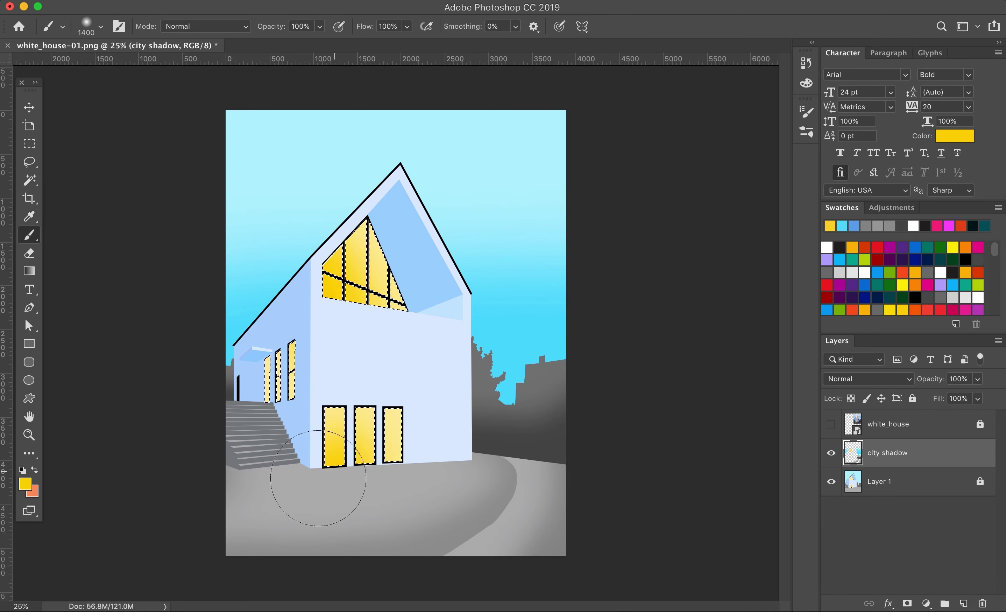
{"action": "key", "text": "["}
{"action": "key", "text": "["}
{"action": "key", "text": "["}
{"action": "key", "text": "["}
{"action": "key", "text": "["}
{"action": "key", "text": "["}
{"action": "key", "text": "ctrl+d"}
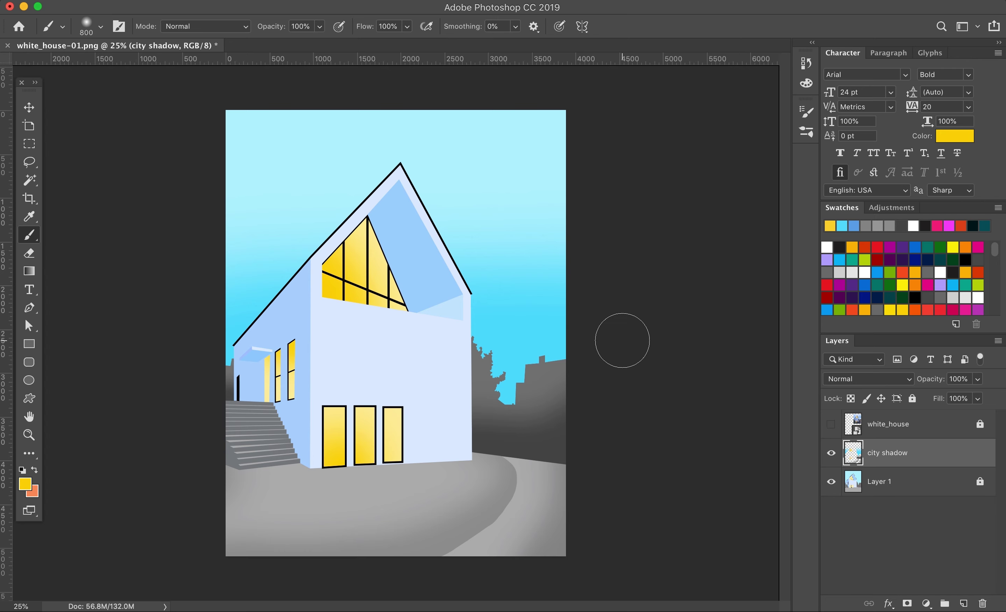
- Select the two blue faces of the recess beside the gable window on Layer 1 with a contiguous Magic Wand
{"action": "key", "text": "alt+bracketleft"}
{"action": "left_click", "coordinate": [29, 180]}
{"action": "left_click", "coordinate": [396, 243]}
{"action": "left_click", "coordinate": [424, 25]}
{"action": "left_click", "coordinate": [448, 306]}
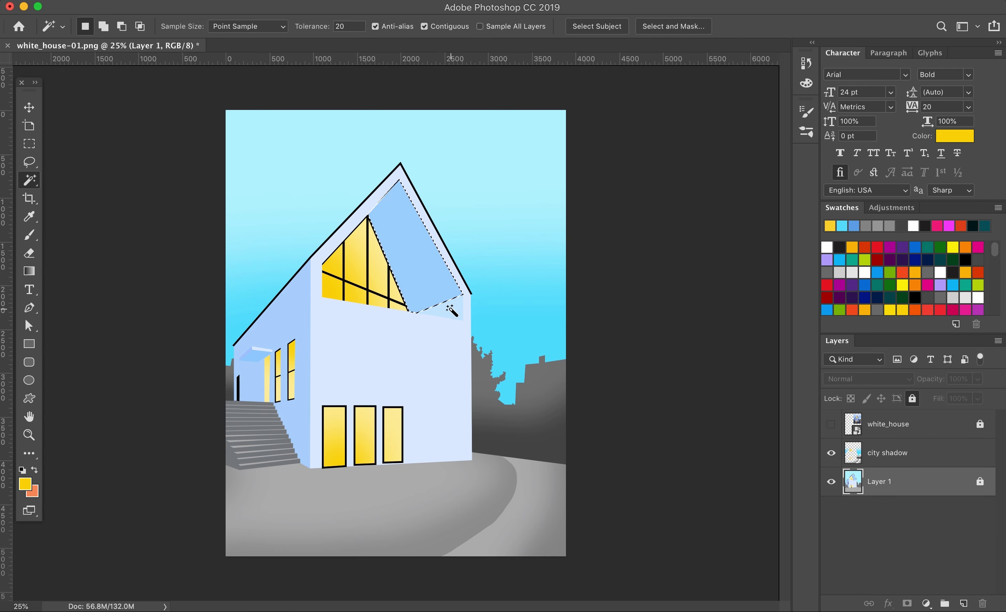
- Add a new layer above city shadow and name it light reflect
{"action": "left_click", "coordinate": [893, 453]}
{"action": "key", "text": "b"}
{"action": "left_click", "coordinate": [964, 603]}
{"action": "double_click", "coordinate": [881, 453]}
{"action": "type", "text": "light reflect"}
{"action": "key", "text": "Return"}
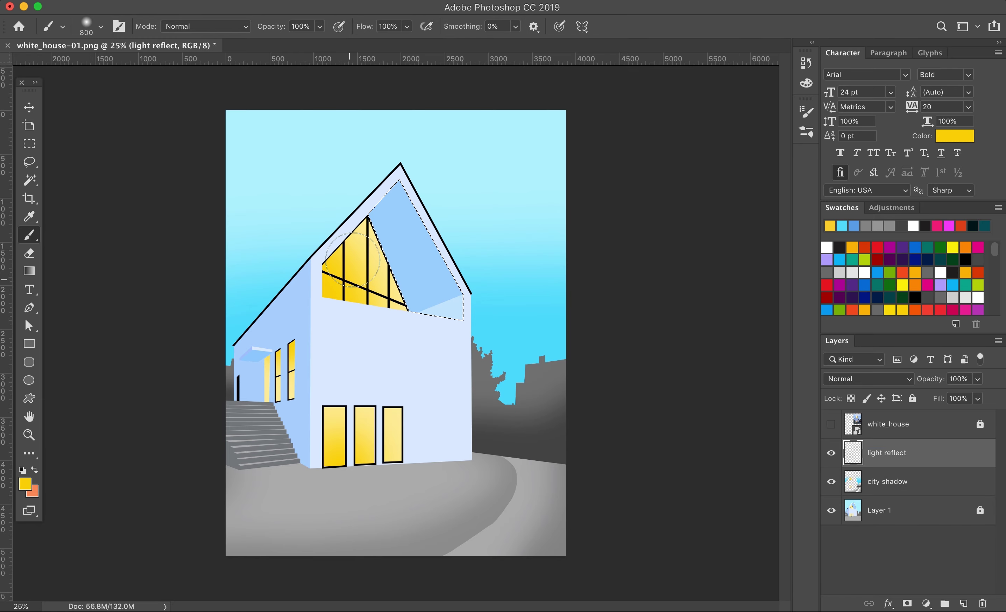
- Brush a yellow glow onto the selected recess beside the gable window, and set the light reflect layer's opacity to 32%
{"action": "left_click_drag", "start_coordinate": [397, 289], "coordinate": [438, 285]}
{"action": "key", "text": "v"}
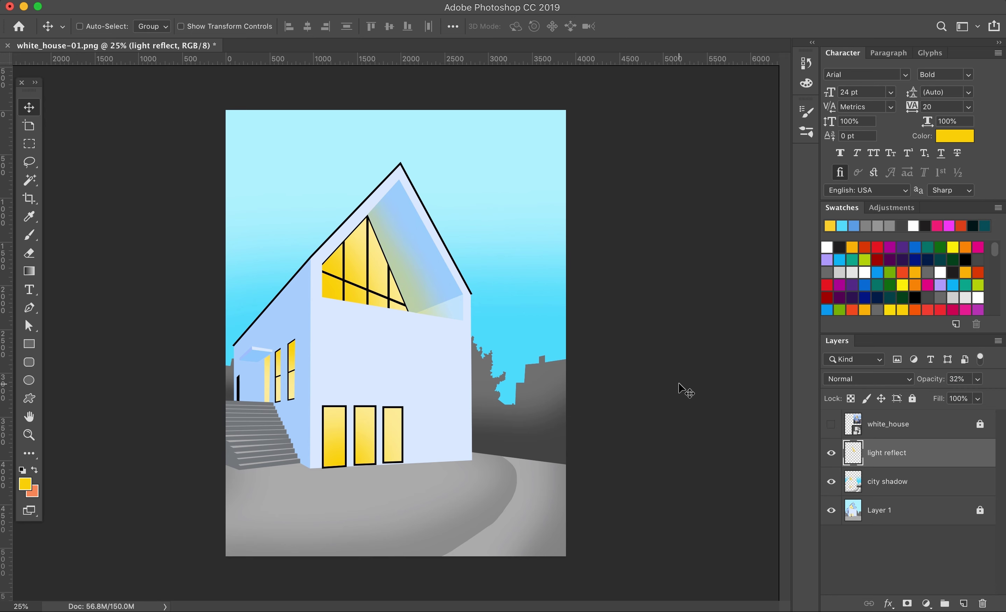
- Select all the window panes on Layer 1 and add a new empty layer above light reflect
{"action": "left_click", "coordinate": [833, 493]}
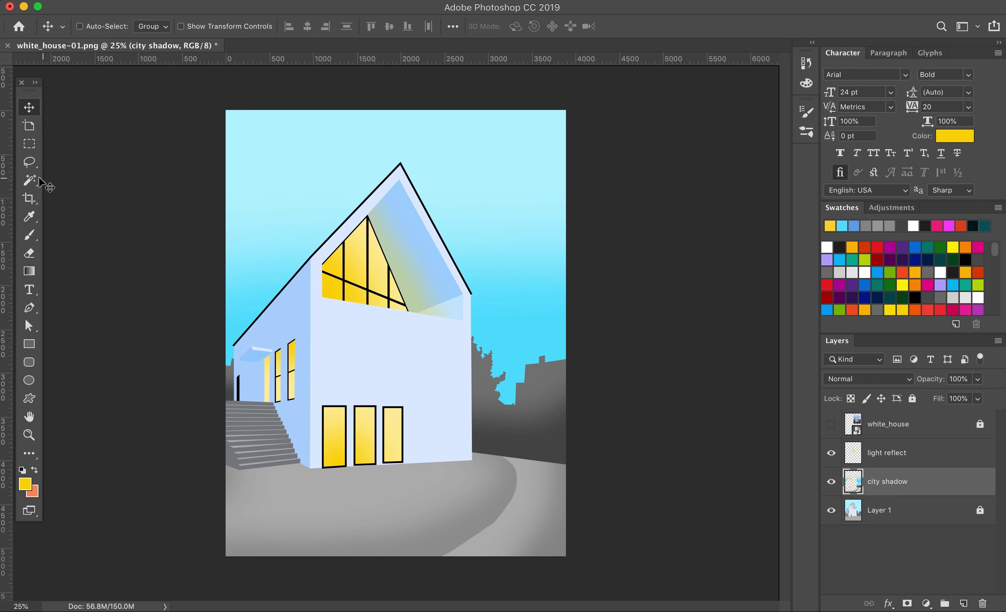
{"action": "left_click", "coordinate": [29, 180]}
{"action": "left_click", "coordinate": [913, 517]}
{"action": "left_click", "coordinate": [392, 432]}
{"action": "left_click", "coordinate": [29, 161]}
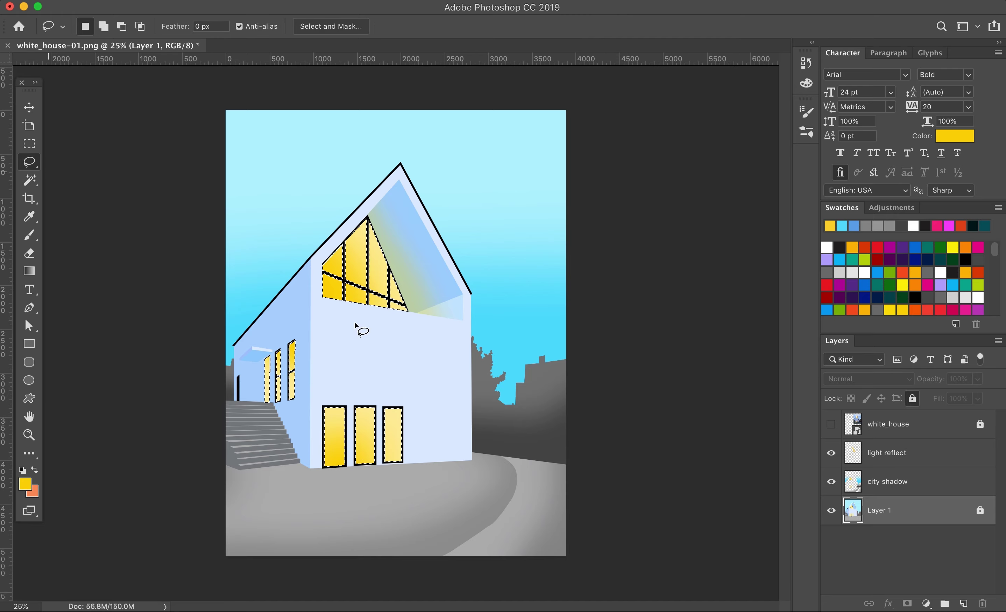
{"action": "left_click", "coordinate": [919, 452]}
{"action": "left_click", "coordinate": [964, 602]}
- Subtract jagged freehand shapes from the upper parts of the ground-floor and gable window selection with the Lasso
{"action": "scroll", "coordinate": [448, 384], "scroll_direction": "up", "scroll_amount": 1}
{"action": "scroll", "coordinate": [448, 383], "scroll_direction": "up", "scroll_amount": 2}
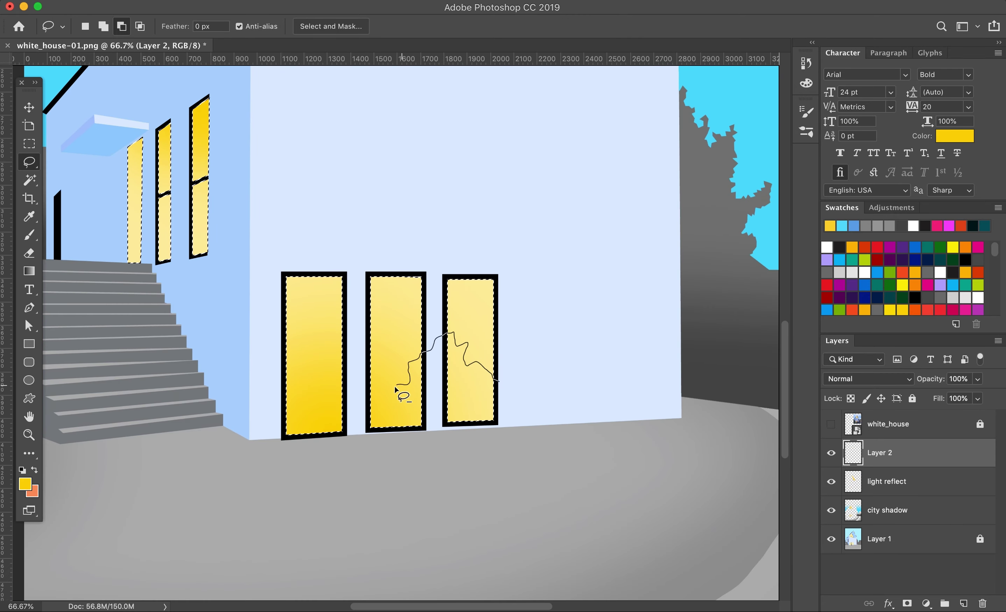
{"action": "left_click_drag", "start_coordinate": [263, 367], "coordinate": [264, 368]}
{"action": "scroll", "coordinate": [453, 289], "scroll_direction": "up", "scroll_amount": 5}
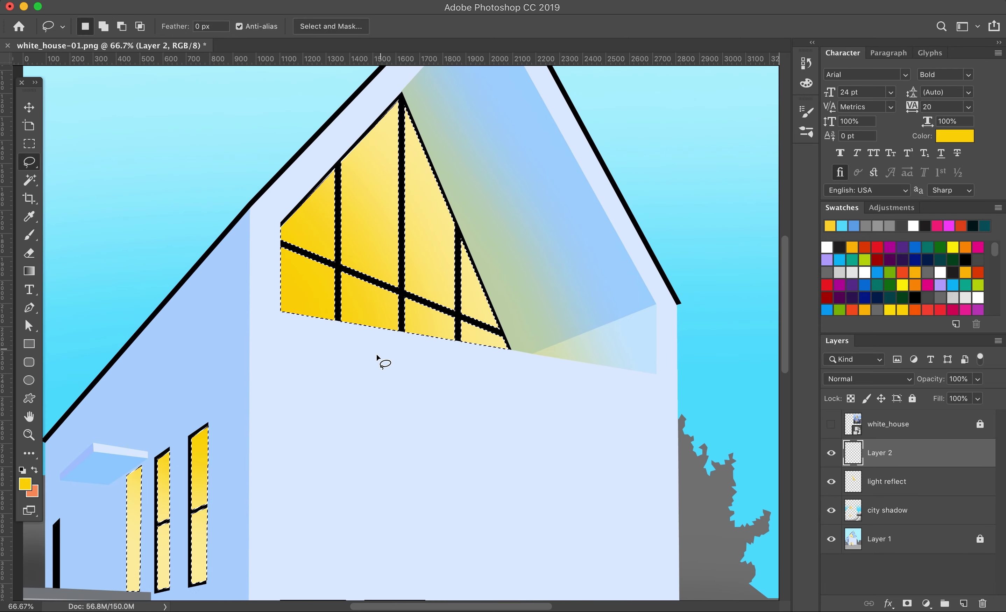
{"action": "left_click_drag", "start_coordinate": [275, 266], "coordinate": [307, 260]}
{"action": "mouse_move", "coordinate": [415, 320]}
{"action": "left_mouse_down"}
{"action": "mouse_move", "coordinate": [258, 269]}
{"action": "mouse_move", "coordinate": [274, 267]}
{"action": "left_mouse_up"}
- Choose an orange-yellow and brush it softly into the selected lower shapes of the gable and ground-floor windows, and deselect
{"action": "left_click", "coordinate": [30, 236]}
{"action": "left_click", "coordinate": [25, 483]}
{"action": "left_click_drag", "start_coordinate": [816, 510], "coordinate": [816, 513]}
{"action": "left_click", "coordinate": [928, 351]}
{"action": "mouse_move", "coordinate": [433, 351]}
{"action": "left_mouse_down"}
{"action": "mouse_move", "coordinate": [334, 356]}
{"action": "mouse_move", "coordinate": [384, 402]}
{"action": "left_mouse_up"}
{"action": "scroll", "coordinate": [487, 469], "scroll_direction": "down", "scroll_amount": 8}
{"action": "mouse_move", "coordinate": [308, 465]}
{"action": "left_mouse_down"}
{"action": "mouse_move", "coordinate": [426, 476]}
{"action": "mouse_move", "coordinate": [341, 480]}
{"action": "left_mouse_up"}
{"action": "key", "text": "super+d"}
{"action": "key", "text": "super+0"}
- Save the picture as the Photoshop file white_house.psd
{"action": "key", "text": "super+s"}
{"action": "key", "text": "Right"}
{"action": "key", "text": "BackSpace"}
{"action": "key", "text": "BackSpace"}
{"action": "key", "text": "BackSpace"}
{"action": "left_click", "coordinate": [929, 597]}
{"action": "left_click", "coordinate": [944, 138]}
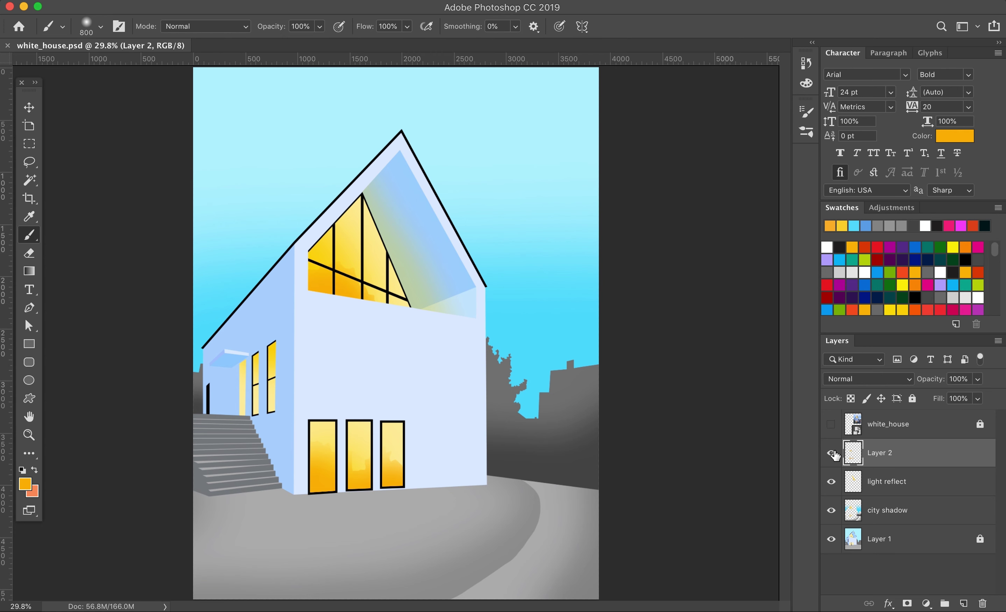
- Rename the window shapes layer as inside shapes, and lock it and the city shadow layer
{"action": "left_click", "coordinate": [830, 424]}
{"action": "left_click", "coordinate": [831, 424]}
{"action": "left_click", "coordinate": [831, 452]}
{"action": "left_click", "coordinate": [831, 452]}
{"action": "left_click", "coordinate": [831, 481]}
{"action": "key", "text": "super+slash"}
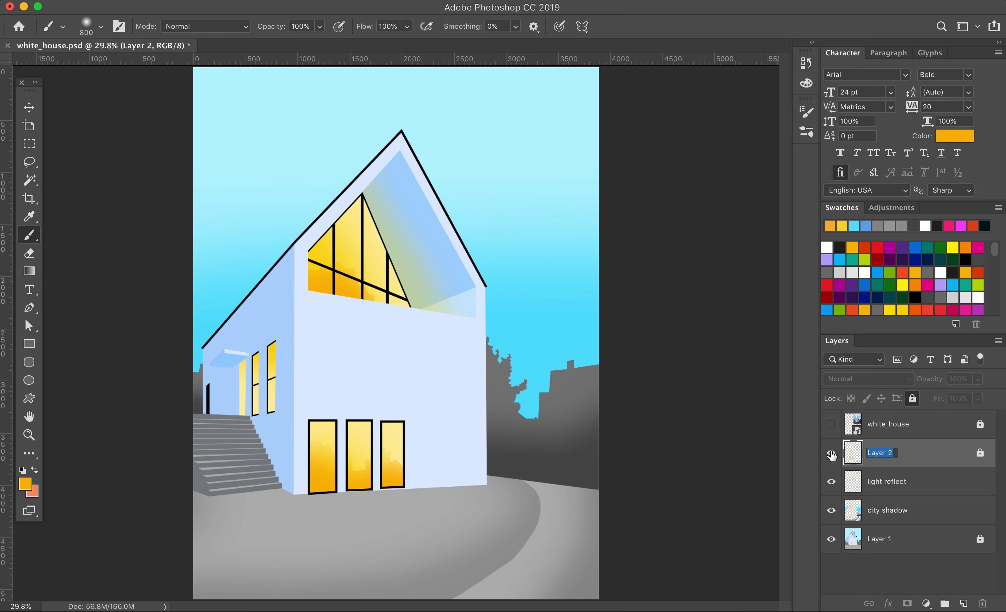
{"action": "type", "text": "s"}
{"action": "key", "text": "Return"}
{"action": "left_click", "coordinate": [887, 510]}
- On the light reflect layer, outline a slanted light patch on the street below the leftmost ground-floor window with the Polygonal Lasso
{"action": "left_click", "coordinate": [886, 481]}
{"action": "left_click", "coordinate": [29, 161]}
{"action": "key", "text": "super+equal"}
{"action": "key", "text": "super+equal"}
{"action": "key", "text": "super+equal"}
{"action": "left_click_drag", "start_coordinate": [536, 548], "coordinate": [654, 220]}
{"action": "left_click_drag", "start_coordinate": [574, 220], "coordinate": [449, 395]}
{"action": "left_click", "coordinate": [831, 423]}
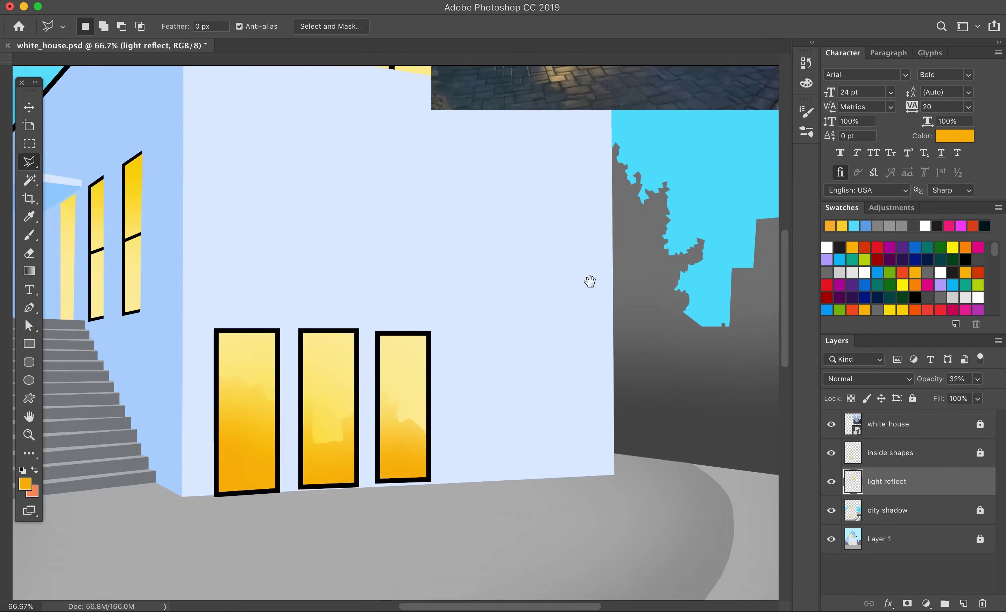
{"action": "left_click", "coordinate": [831, 424]}
{"action": "left_click_drag", "start_coordinate": [275, 570], "coordinate": [281, 335]}
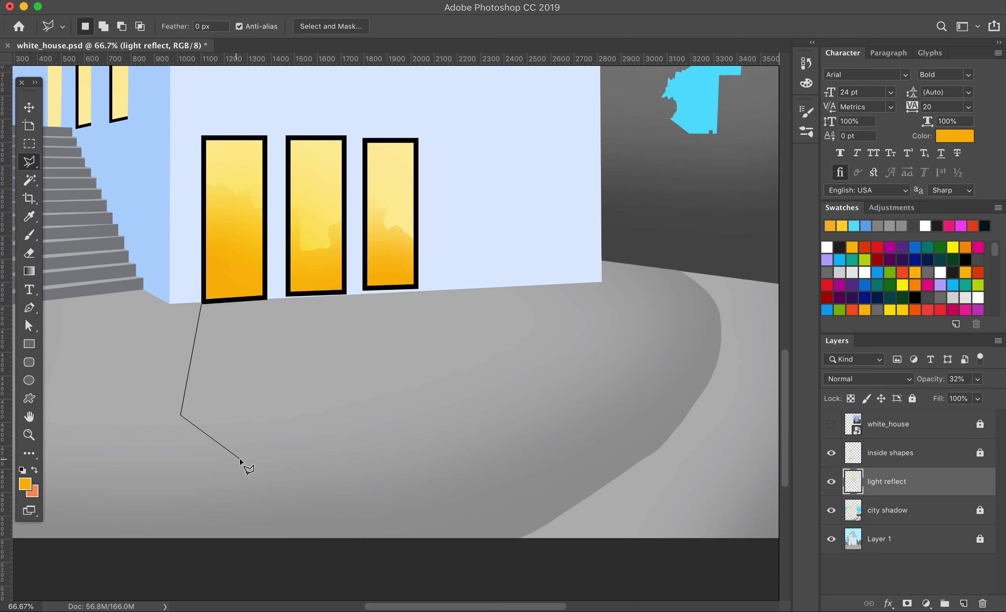
{"action": "double_click", "coordinate": [265, 299]}
- Add slanted street light patches below the middle and rightmost ground-floor windows to the selection
{"action": "left_click", "coordinate": [294, 466]}
{"action": "left_click", "coordinate": [366, 505]}
{"action": "double_click", "coordinate": [345, 293]}
{"action": "left_click", "coordinate": [364, 289], "text": "shift"}
{"action": "left_click", "coordinate": [487, 549]}
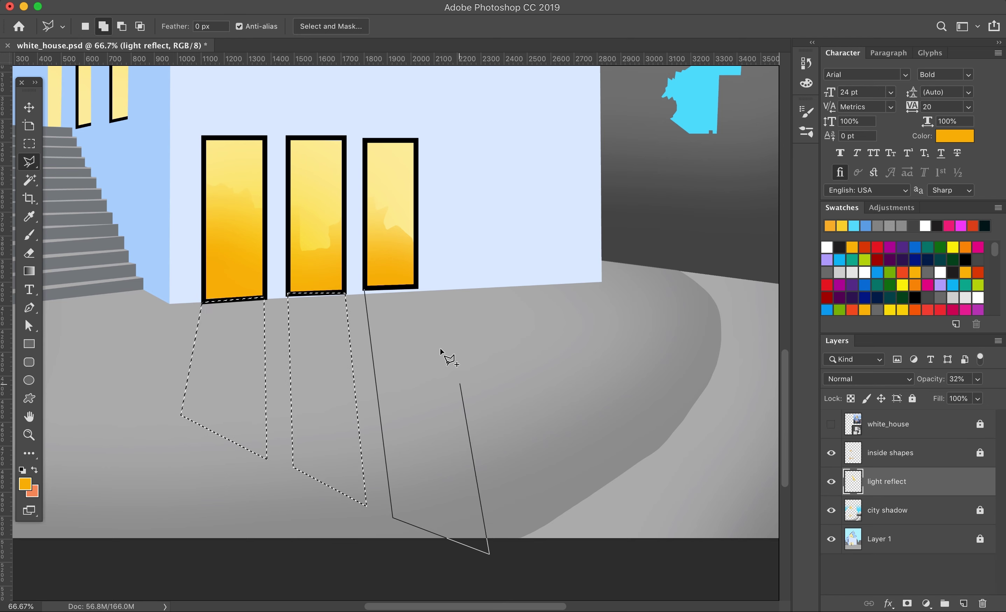
{"action": "double_click", "coordinate": [417, 287]}
- Brush soft golden yellow into the three selected street reflections, and deselect
{"action": "key", "text": "b"}
{"action": "scroll", "coordinate": [582, 340], "scroll_direction": "up", "scroll_amount": 10}
{"action": "scroll", "coordinate": [460, 355], "scroll_direction": "down", "scroll_amount": 10}
{"action": "mouse_move", "coordinate": [460, 259]}
{"action": "left_mouse_down"}
{"action": "mouse_move", "coordinate": [427, 415]}
{"action": "mouse_move", "coordinate": [364, 285]}
{"action": "left_mouse_up"}
{"action": "key", "text": "ctrl+d"}
{"action": "key", "text": "ctrl+0"}
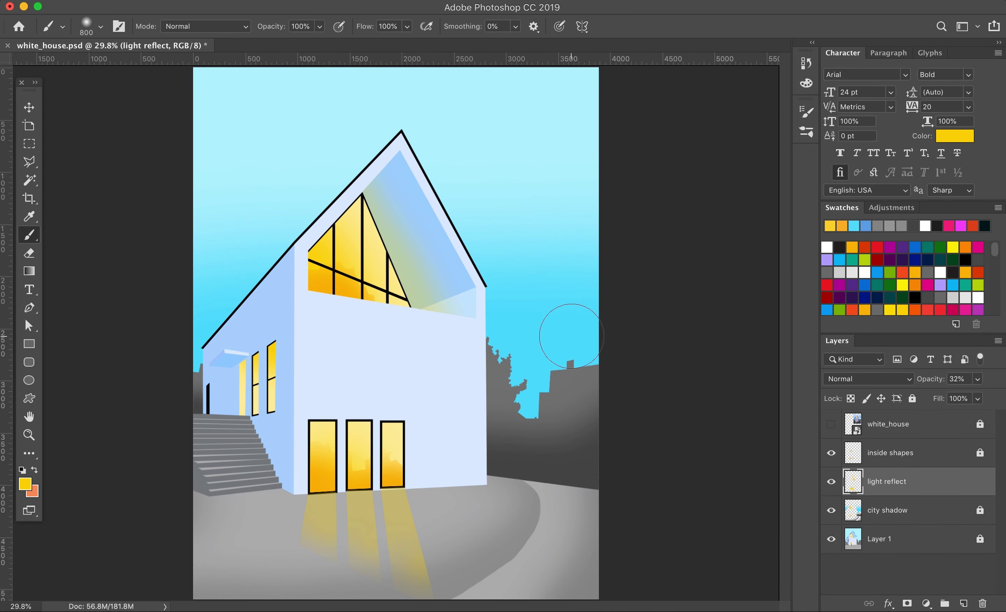
- Lock the light reflect layer and add a new layer named window edge above inside shapes
{"action": "left_click", "coordinate": [912, 398]}
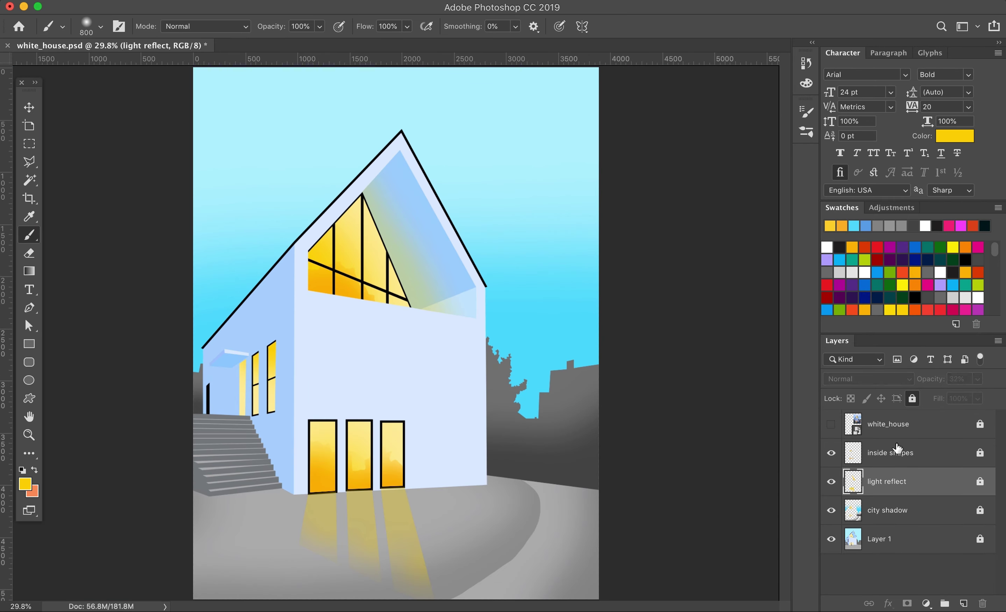
{"action": "left_click", "coordinate": [925, 450]}
{"action": "left_click", "coordinate": [964, 603]}
{"action": "double_click", "coordinate": [878, 453]}
{"action": "type", "text": "window edge"}
{"action": "key", "text": "Return"}
- Outline the rightmost ground-floor window's lower frame strip down to the street line with the Polygonal Lasso
{"action": "left_click", "coordinate": [29, 161]}
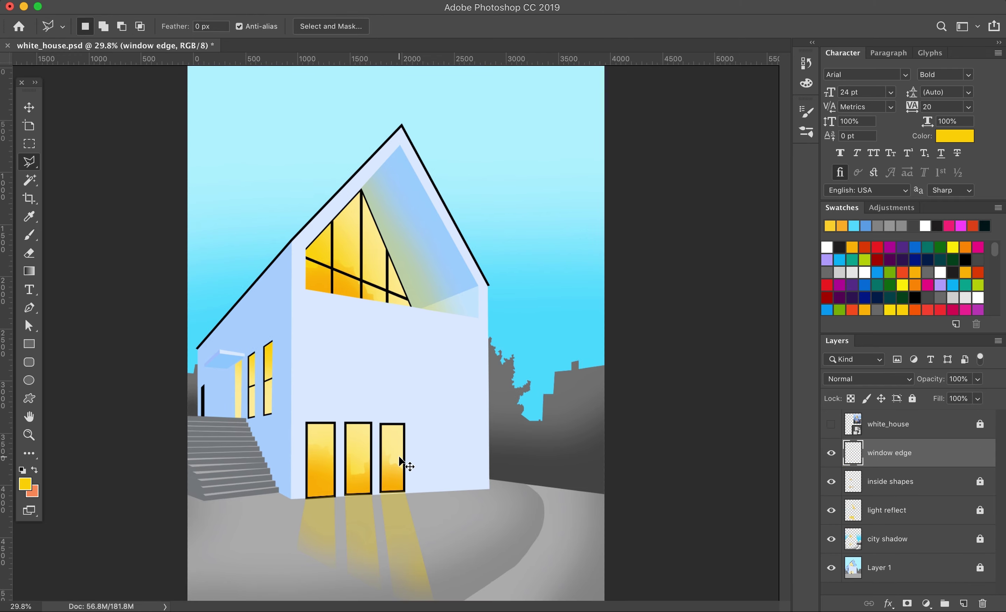
{"action": "scroll", "coordinate": [400, 457], "scroll_direction": "up", "scroll_amount": 8}
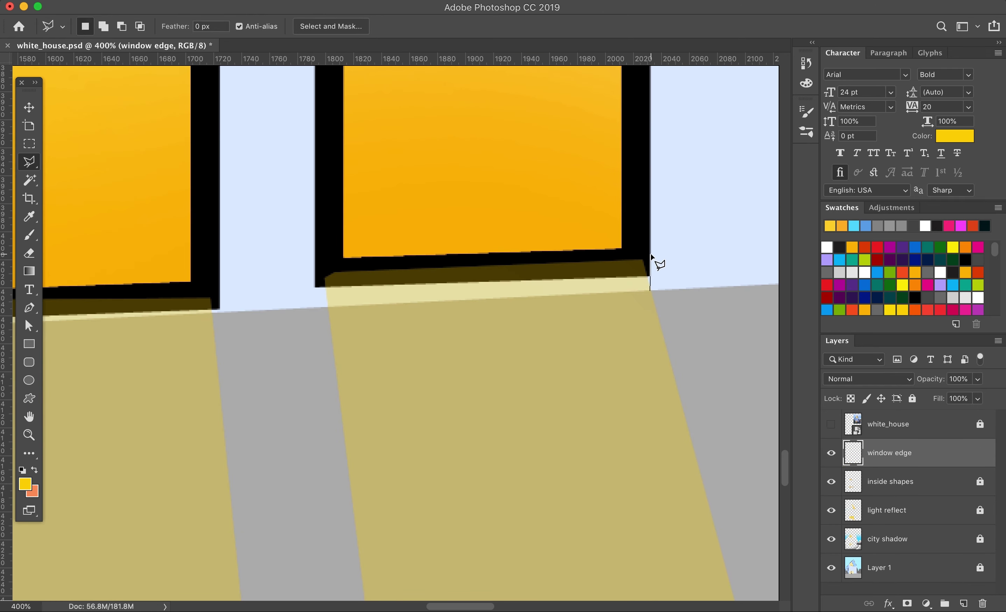
{"action": "left_click", "coordinate": [315, 270]}
{"action": "left_click", "coordinate": [649, 289]}
- Add the middle ground-floor window's lower frame strip, down to the street line, to the selection
{"action": "scroll", "coordinate": [619, 293], "scroll_direction": "left", "scroll_amount": 6}
{"action": "left_click", "coordinate": [585, 282], "text": "shift"}
{"action": "left_click", "coordinate": [585, 309]}
{"action": "left_click", "coordinate": [220, 328]}
{"action": "left_click", "coordinate": [221, 285]}
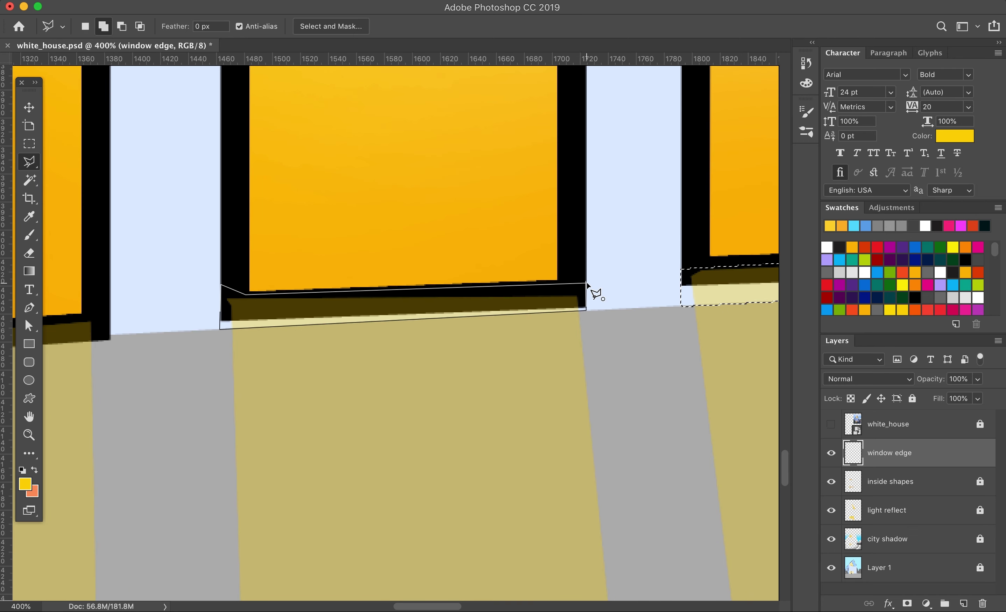
{"action": "left_click", "coordinate": [586, 282]}
- Outline the leftmost ground-floor window's lower frame strip as a new selection
{"action": "scroll", "coordinate": [577, 276], "scroll_direction": "left", "scroll_amount": 6}
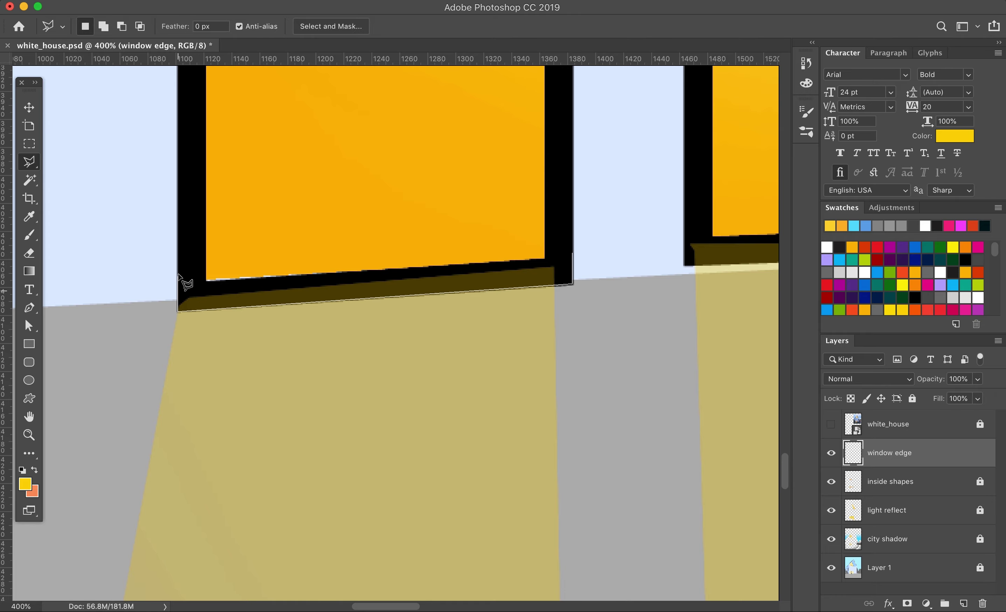
{"action": "left_click", "coordinate": [178, 275]}
{"action": "left_click", "coordinate": [572, 254]}
- Set the brush colour to black (000000) and reduce the brush size to 250 px
{"action": "type", "text": "b000000"}
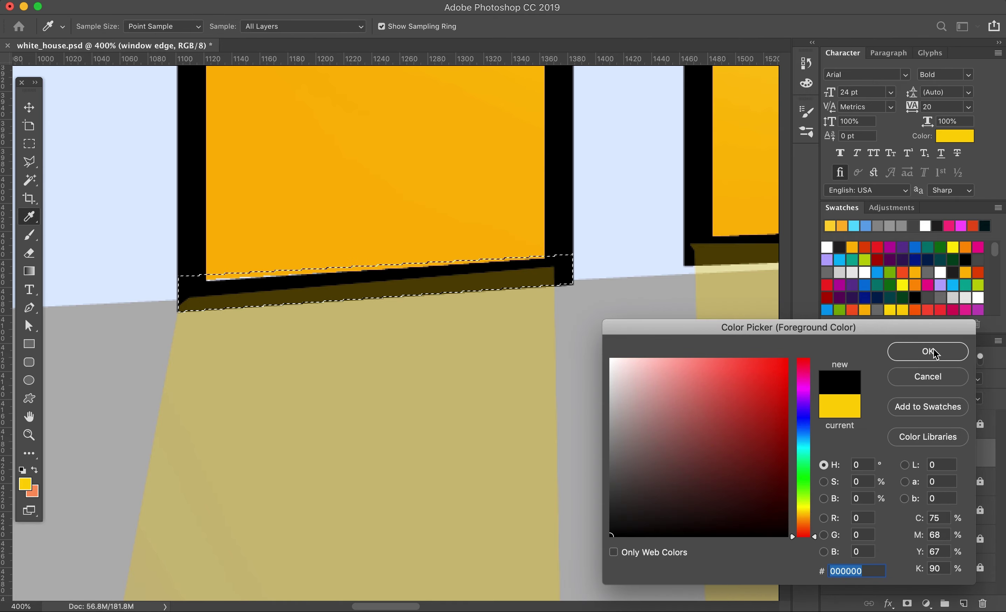
{"action": "key", "text": "Return"}
{"action": "key", "text": "bracketleft"}
{"action": "key", "text": "bracketleft"}
{"action": "key", "text": "bracketleft"}
{"action": "key", "text": "bracketleft"}
- Try painting the leftmost window's lower frame strip black, and undo back to the middle and rightmost strip selection
{"action": "mouse_move", "coordinate": [570, 272]}
{"action": "left_mouse_down"}
{"action": "mouse_move", "coordinate": [516, 288]}
{"action": "mouse_move", "coordinate": [243, 314]}
{"action": "left_mouse_up"}
{"action": "left_click_drag", "start_coordinate": [700, 303], "coordinate": [243, 341]}
{"action": "key", "text": "super+z"}
{"action": "key", "text": "super+z"}
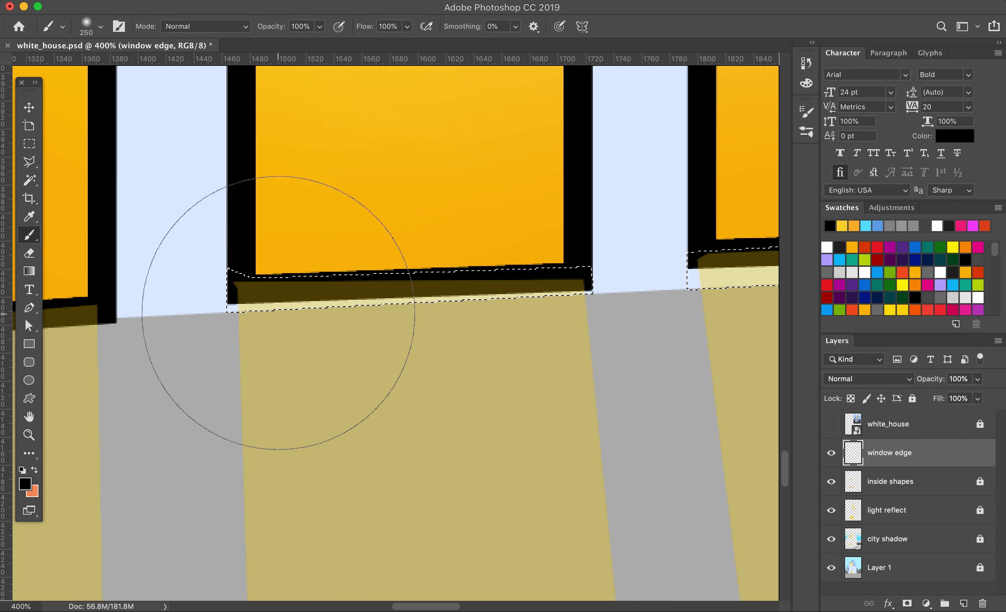
- Add the leftmost ground-floor window's lower frame strip to the existing selection with the Polygonal Lasso
{"action": "key", "text": "l"}
{"action": "scroll", "coordinate": [488, 319], "scroll_direction": "left", "scroll_amount": 10}
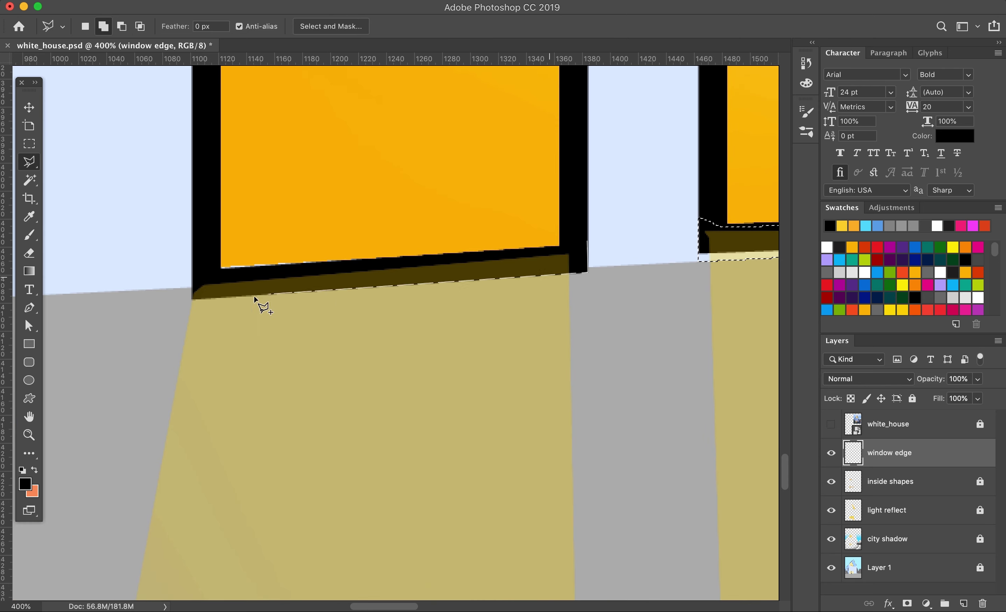
{"action": "left_click", "coordinate": [191, 262]}
{"action": "double_click", "coordinate": [588, 242]}
- Paint the selected lower frame strips of the three ground-floor windows black with the Brush
{"action": "key", "text": "b"}
{"action": "left_click_drag", "start_coordinate": [272, 268], "coordinate": [538, 267]}
{"action": "scroll", "coordinate": [537, 267], "scroll_direction": "right", "scroll_amount": 15}
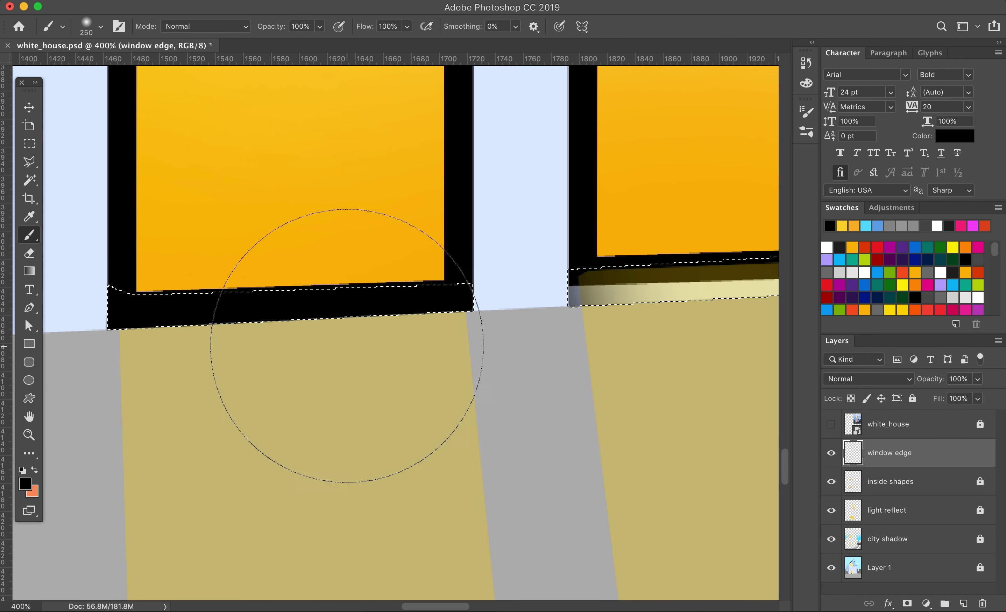
- Outline one thin strip along the lower edges of all three ground-floor windows with the Polygonal Lasso
{"action": "key", "text": "super+0"}
{"action": "key", "text": "super+plus"}
{"action": "key", "text": "super+plus"}
{"action": "key", "text": "super+plus"}
{"action": "key", "text": "super+plus"}
{"action": "key", "text": "super+plus"}
{"action": "left_click_drag", "start_coordinate": [400, 417], "coordinate": [469, 137]}
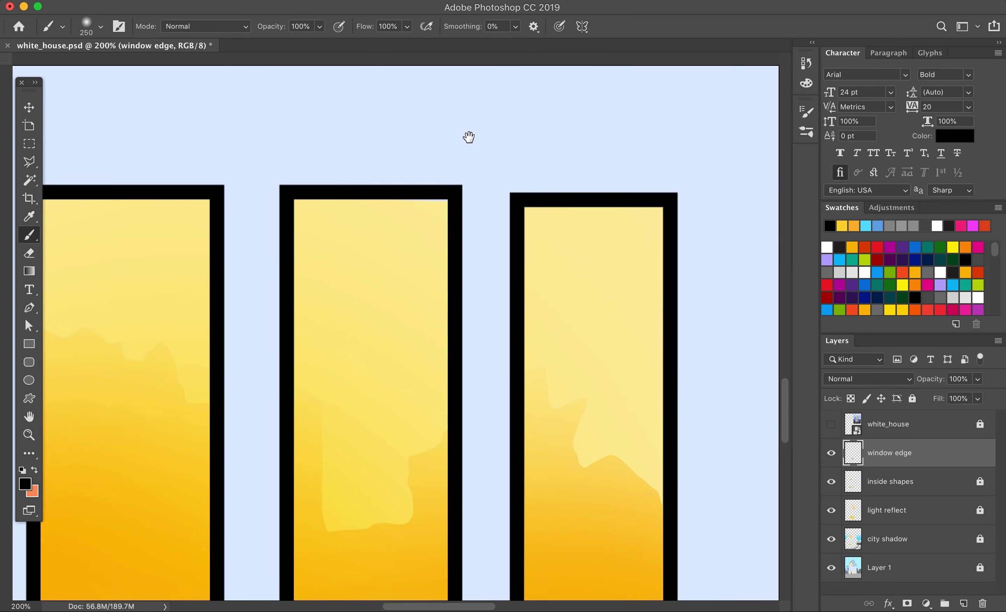
{"action": "left_click", "coordinate": [29, 161]}
{"action": "left_click", "coordinate": [690, 355]}
{"action": "left_click", "coordinate": [58, 383]}
{"action": "left_click", "coordinate": [58, 406]}
{"action": "left_click", "coordinate": [691, 356]}
- Subtract the wall gaps between the three ground-floor windows from the strip selection
{"action": "left_click", "coordinate": [483, 355], "text": "alt"}
{"action": "left_click", "coordinate": [480, 394]}
{"action": "left_click", "coordinate": [546, 388]}
{"action": "left_click", "coordinate": [543, 352]}
{"action": "left_click", "coordinate": [483, 355]}
{"action": "left_click", "coordinate": [312, 360], "text": "alt"}
{"action": "left_click", "coordinate": [312, 405]}
{"action": "left_click", "coordinate": [312, 362]}
- Brush the selected lower window edges black and fully lock the window edge layer
{"action": "key", "text": "b"}
{"action": "mouse_move", "coordinate": [123, 396]}
{"action": "left_mouse_down"}
{"action": "mouse_move", "coordinate": [303, 426]}
{"action": "mouse_move", "coordinate": [561, 405]}
{"action": "left_mouse_up"}
{"action": "key", "text": "super+0"}
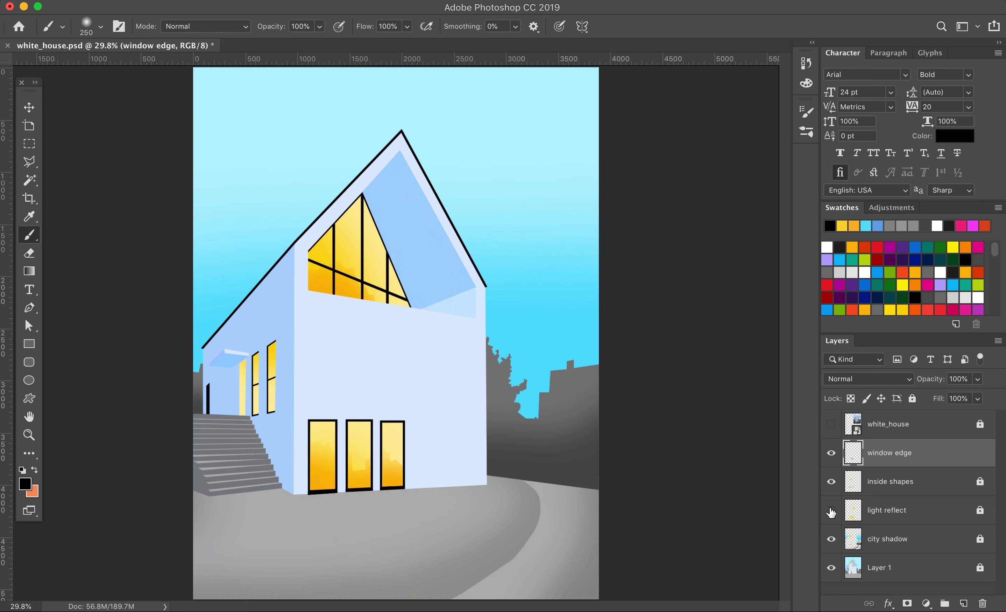
{"action": "left_click", "coordinate": [912, 398]}
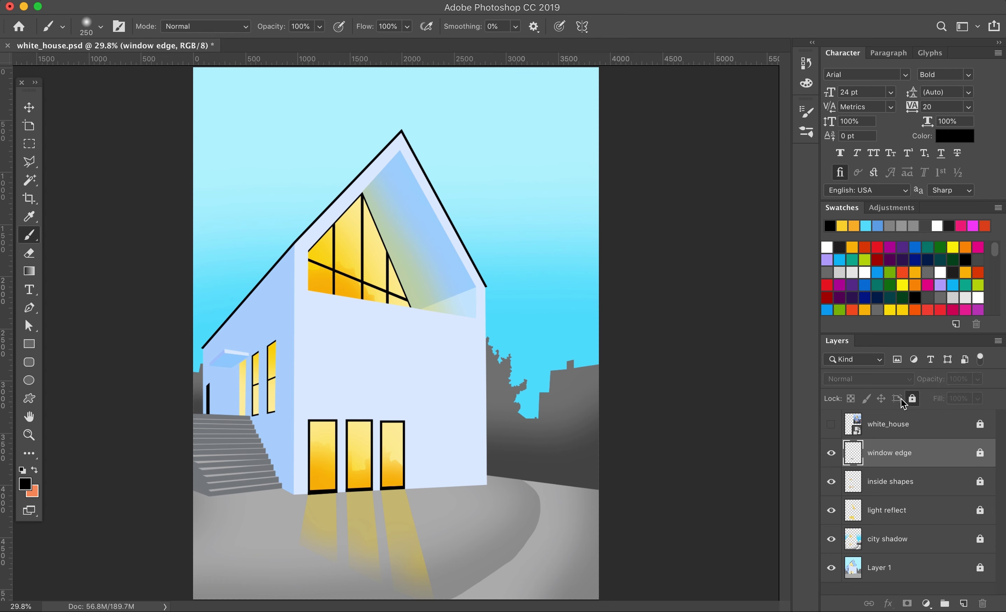
- Set up a Save for Web export with the PNG-24 preset and an image size of 763 x 1000 px
{"action": "left_click", "coordinate": [130, 2]}
{"action": "mouse_move", "coordinate": [292, 167]}
{"action": "left_click", "coordinate": [489, 227]}
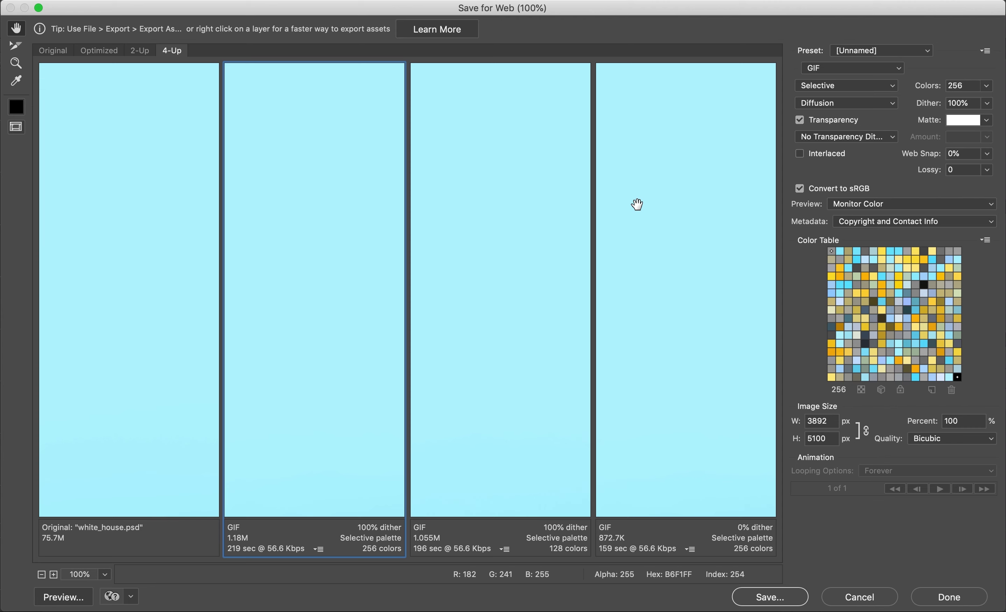
{"action": "left_click", "coordinate": [882, 50]}
{"action": "left_click", "coordinate": [898, 9]}
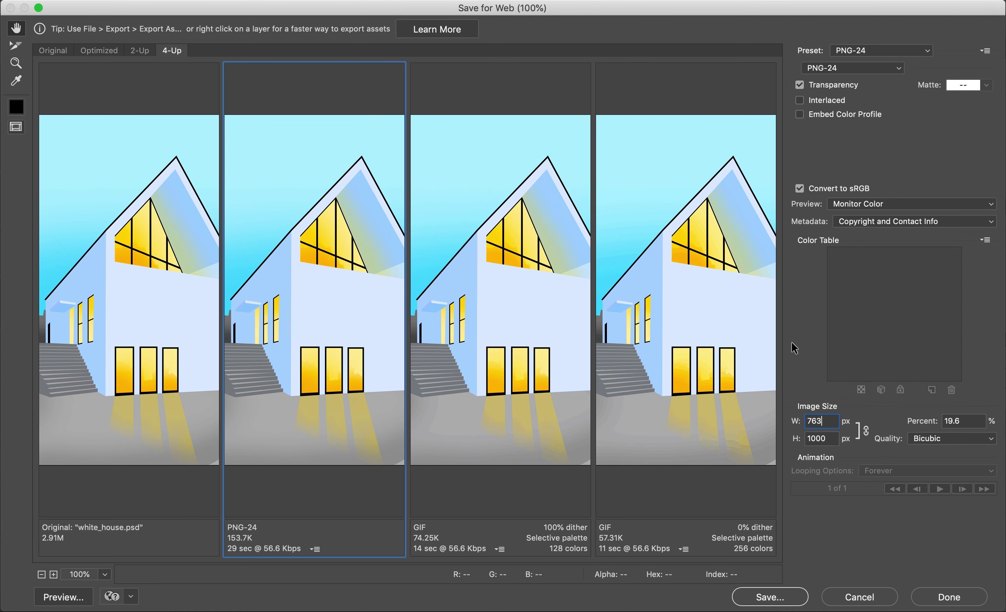
- Save the exported image as white_house2.png in the illustrations folder
{"action": "left_click", "coordinate": [773, 597]}
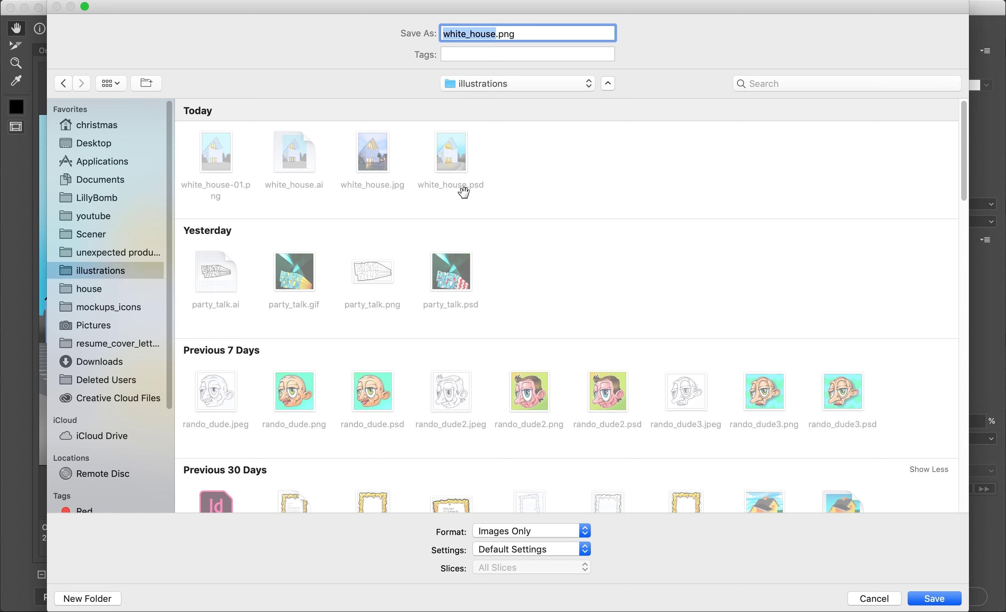
{"action": "key", "text": "Right"}
{"action": "type", "text": "2"}
{"action": "key", "text": "Return"}
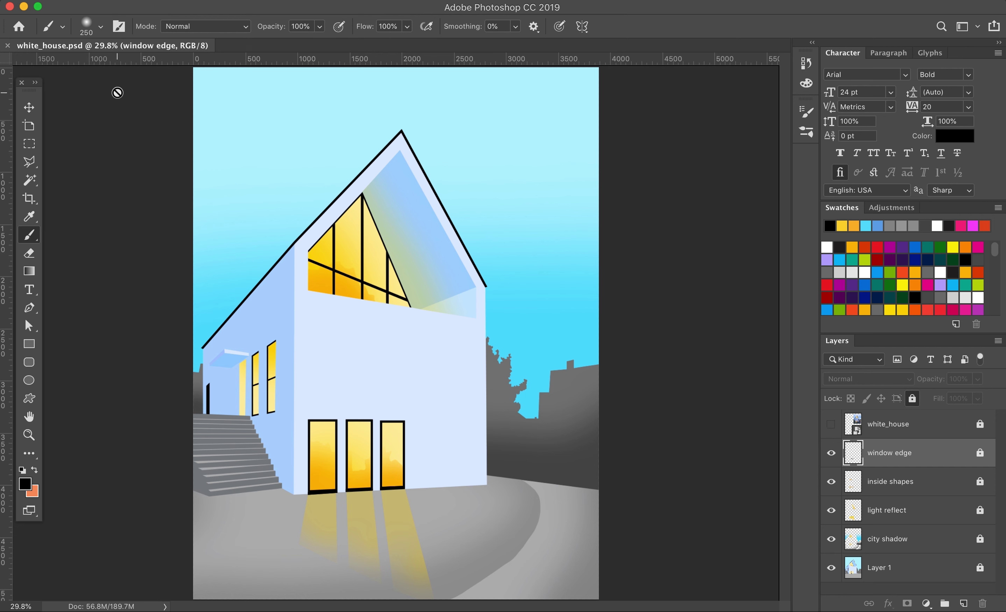